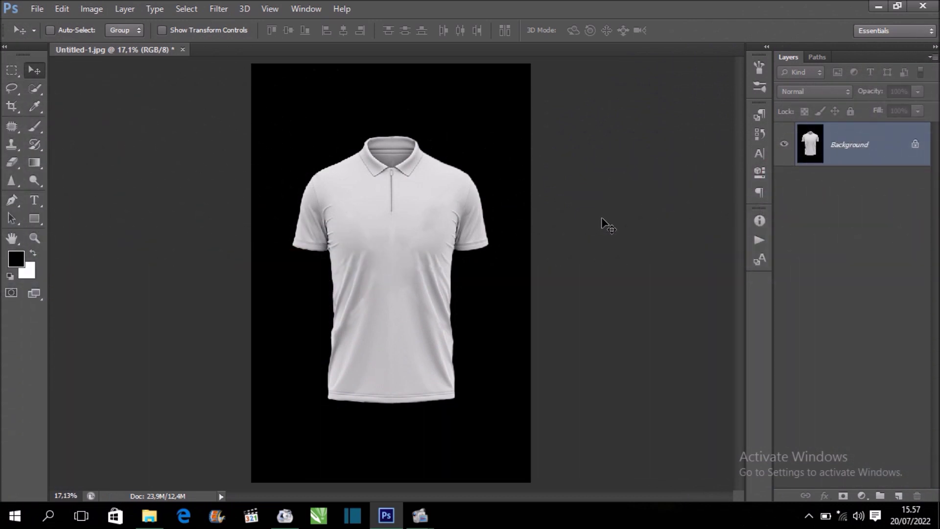
# Step: Select the entire polo shirt with the Quick Selection Tool, keeping the back collar included
pyautogui.click(35, 89)
pyautogui.rightClick(34, 89)
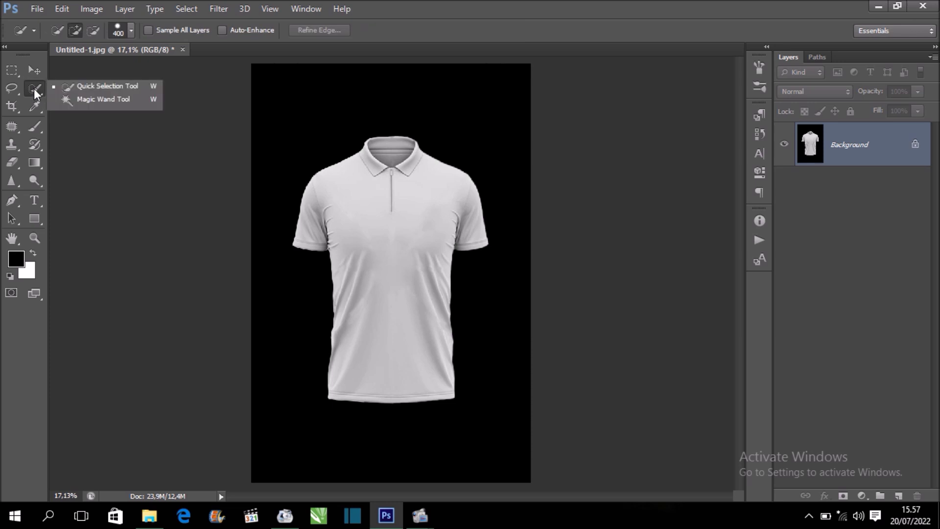
pyautogui.click(108, 87)
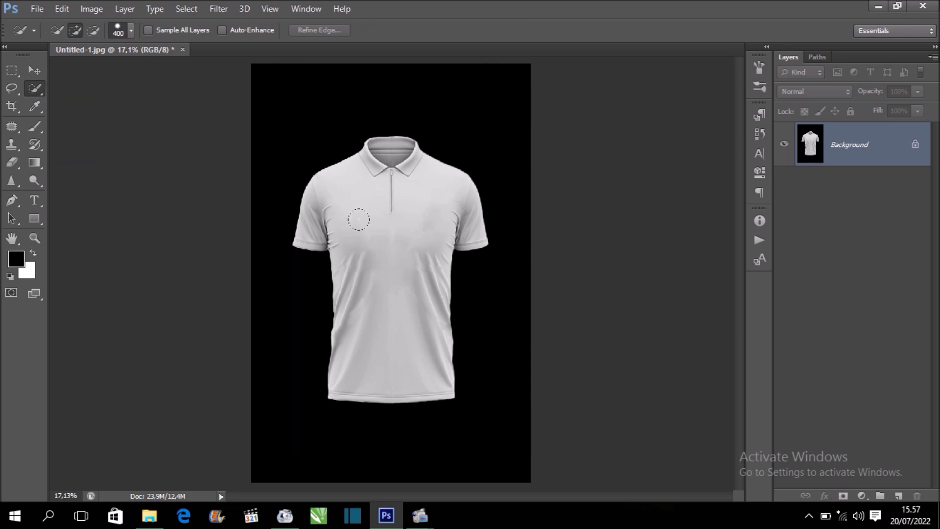
pyautogui.click(382, 234)
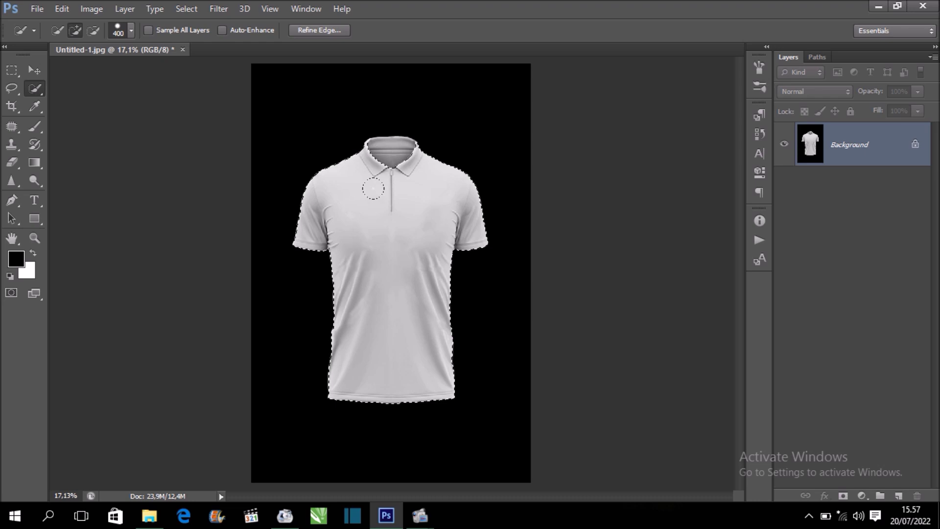
pyautogui.keyDown('alt'); pyautogui.click(387, 151); pyautogui.keyUp('alt')
pyautogui.hotkey('ctrl', 'z')
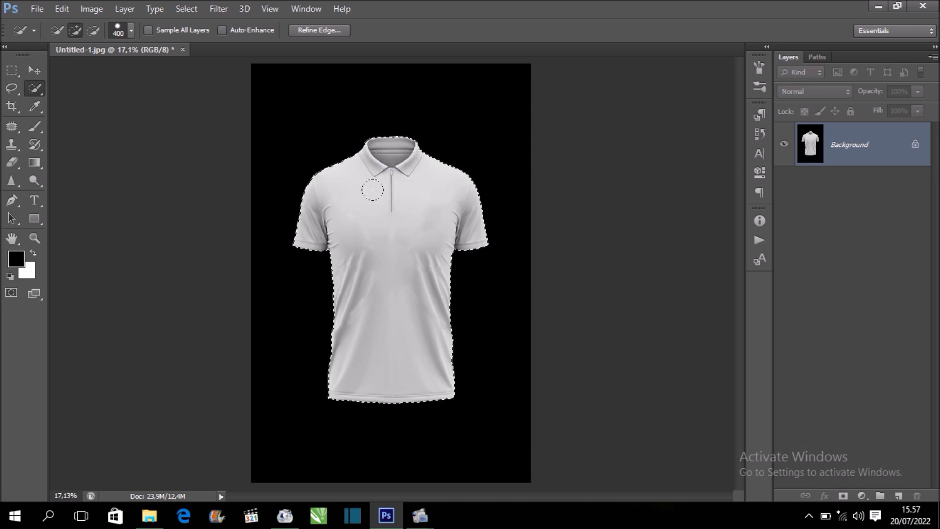
pyautogui.hotkey('ctrl', '+')
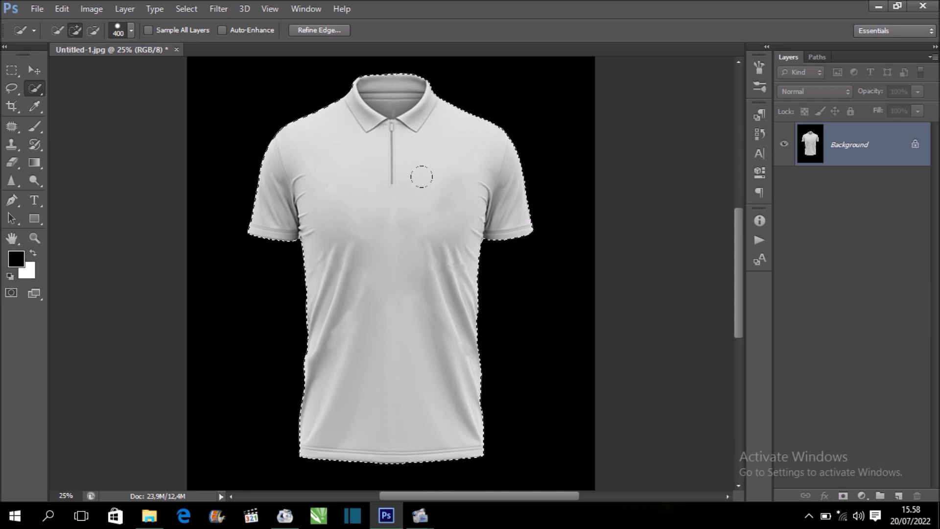
pyautogui.click(342, 30)
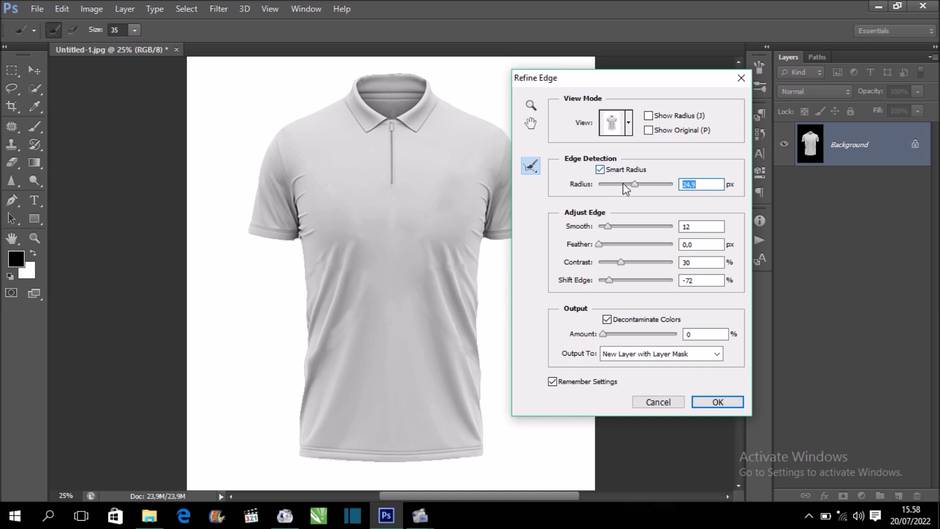
# Step: Refine the shirt edge with Smooth 27, Shift Edge -38, Decontaminate 21, output to a new layer
pyautogui.click(618, 228)
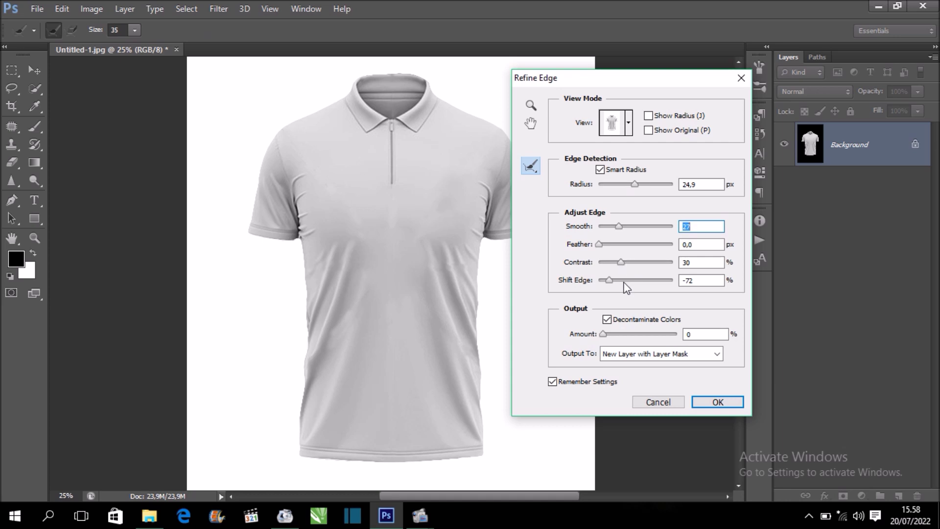
pyautogui.moveTo(609, 279); pyautogui.dragTo(621, 280)
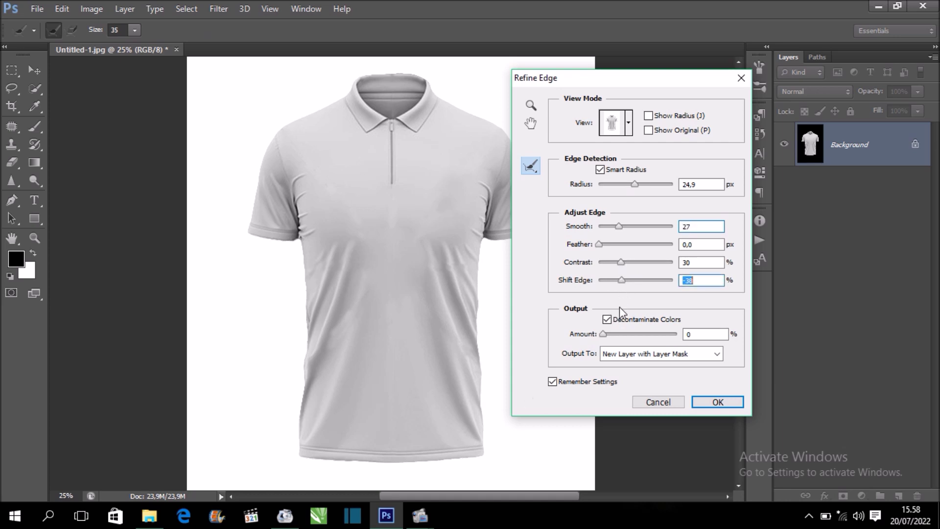
pyautogui.click(618, 334)
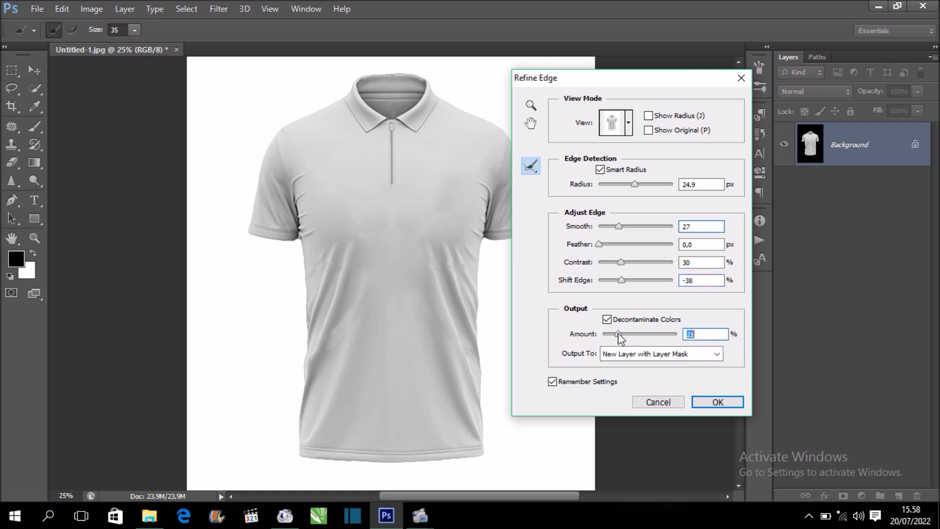
pyautogui.click(716, 354)
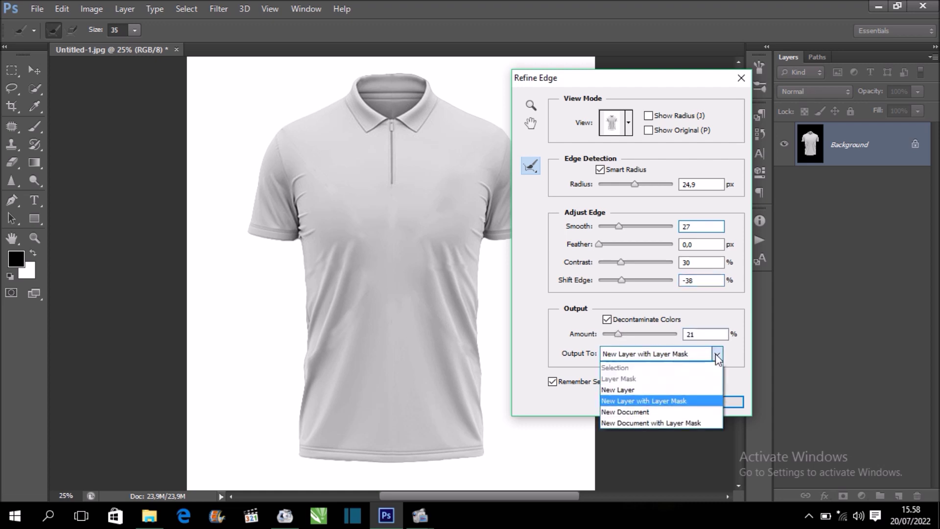
pyautogui.click(668, 388)
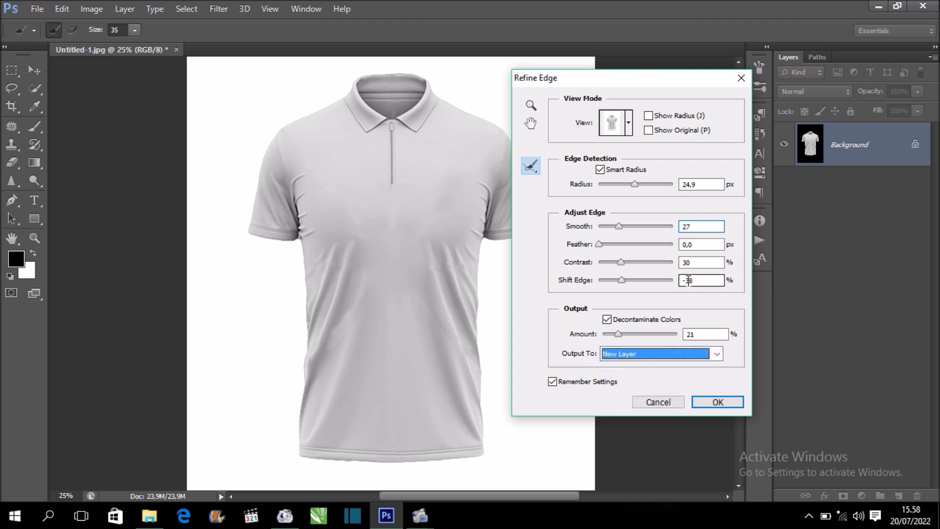
pyautogui.click(723, 400)
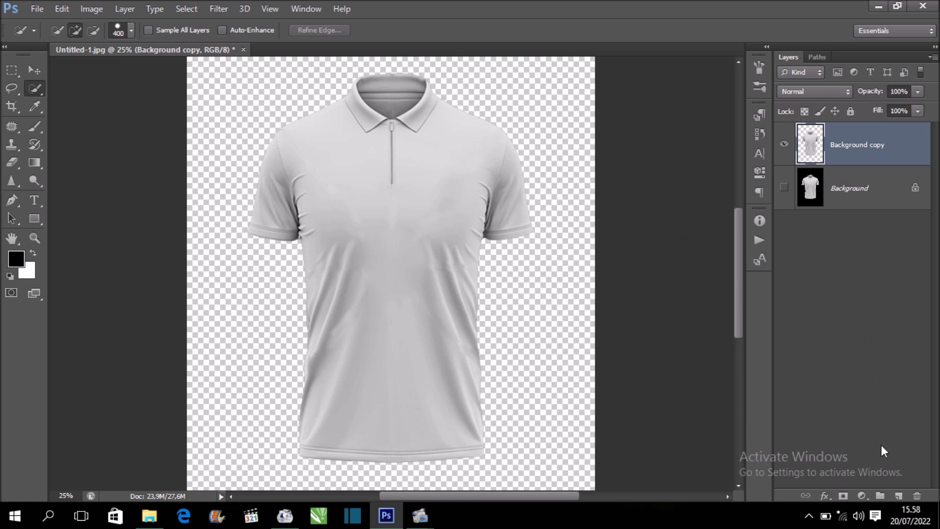
pyautogui.click(863, 496)
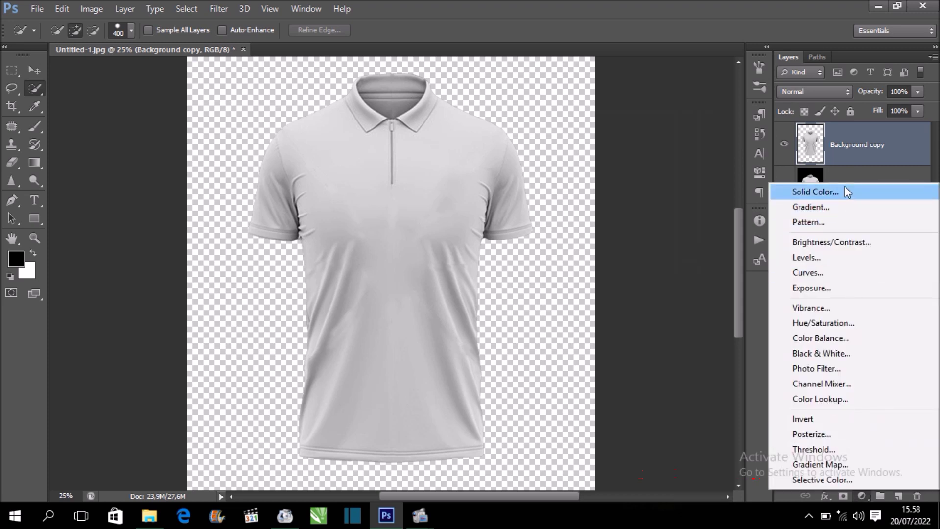
# Step: Add a white Solid Color fill layer and move it below the Background copy layer
pyautogui.click(845, 188)
pyautogui.moveTo(527, 115); pyautogui.dragTo(499, 109)
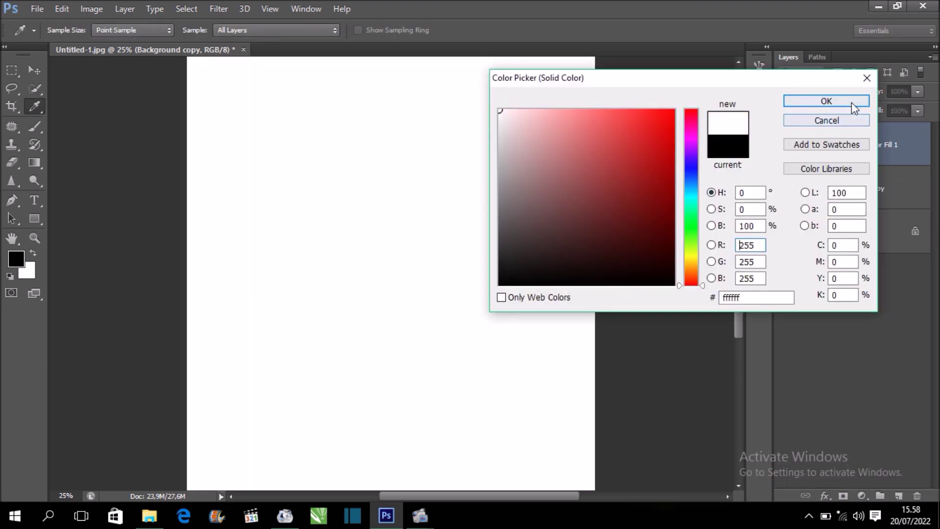
pyautogui.click(851, 101)
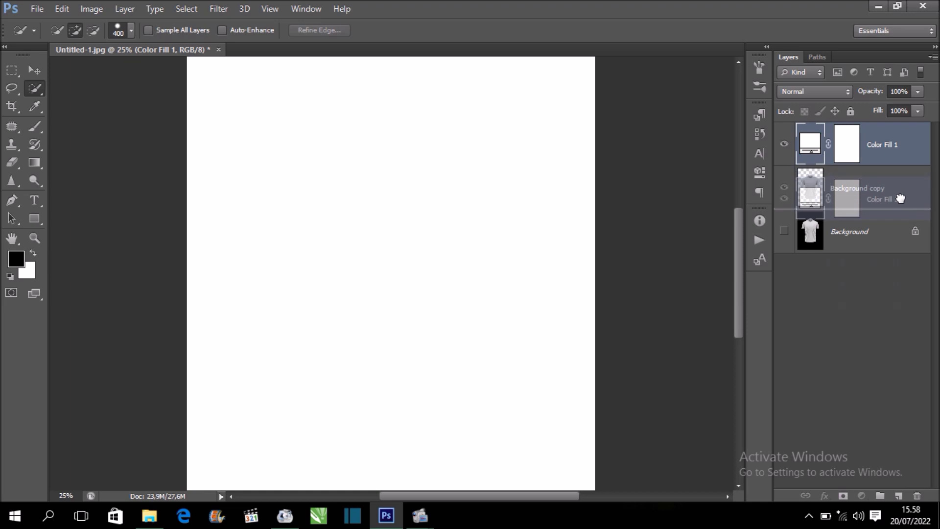
pyautogui.moveTo(904, 146); pyautogui.dragTo(903, 202)
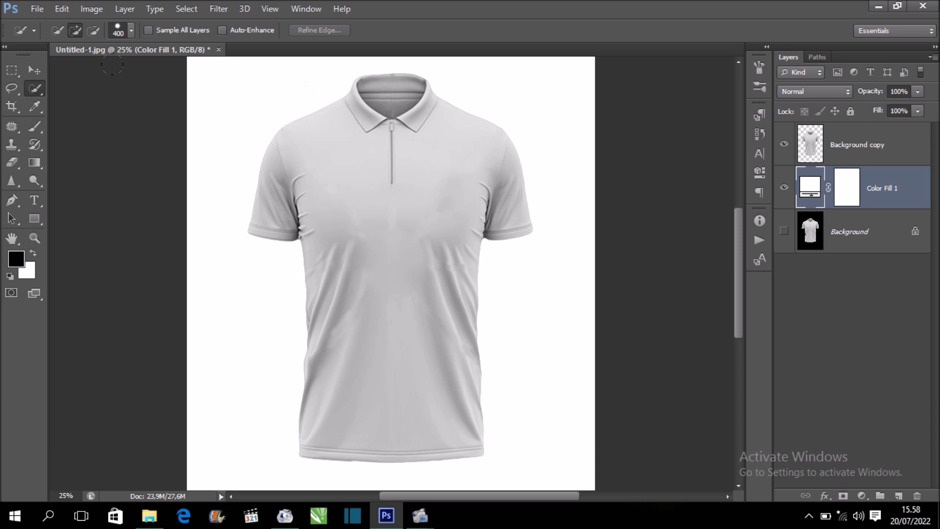
pyautogui.click(34, 70)
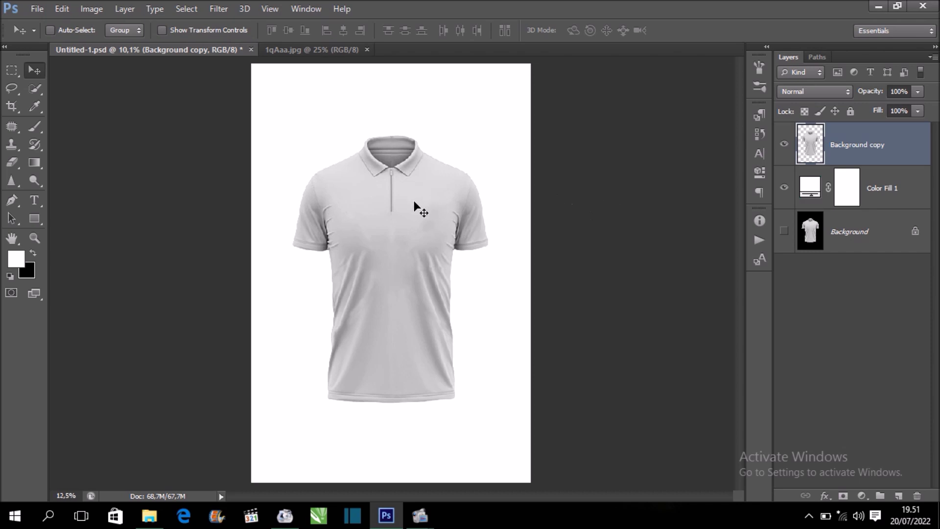
# Step: Start a pen path from the shirt's left side to a curved anchor at the right armpit
pyautogui.hotkey('ctrl', '+')
pyautogui.hotkey('ctrl', '+')
pyautogui.hotkey('ctrl', '+')
pyautogui.moveTo(422, 207); pyautogui.dragTo(437, 264)
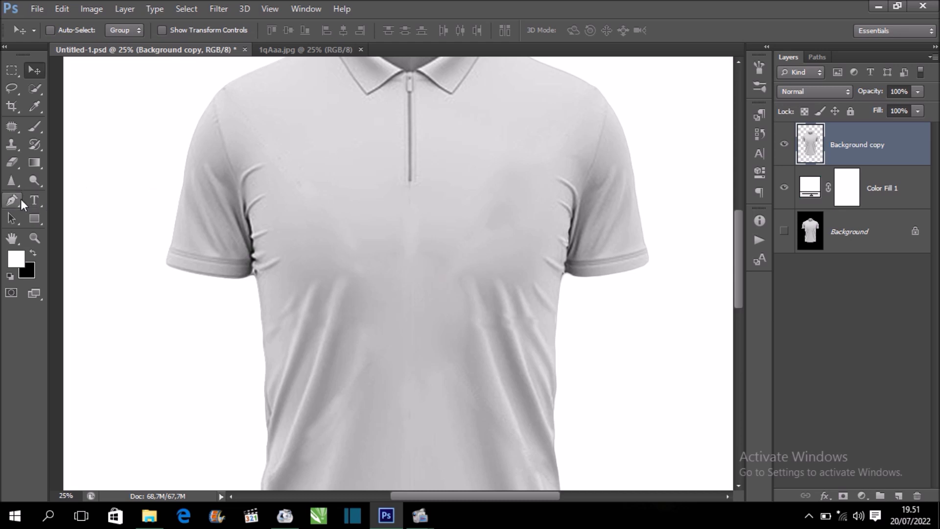
pyautogui.click(15, 201)
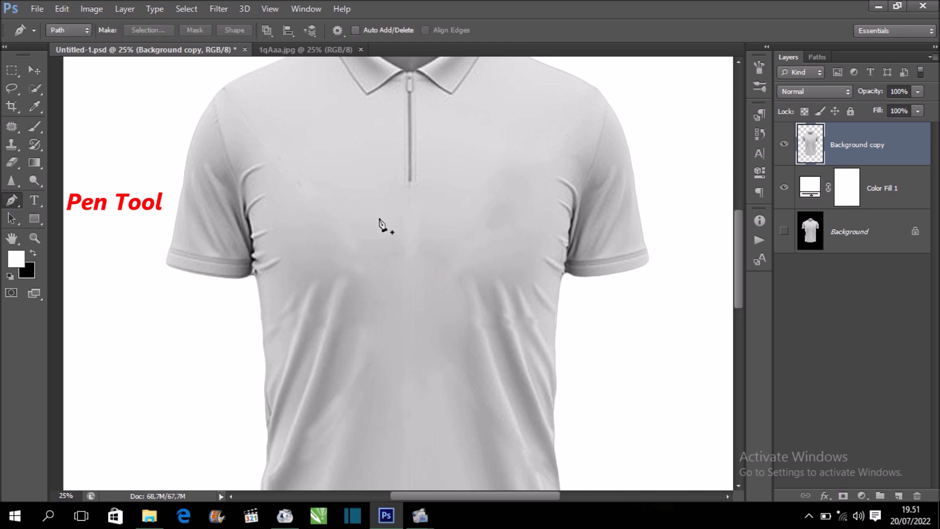
pyautogui.click(251, 315)
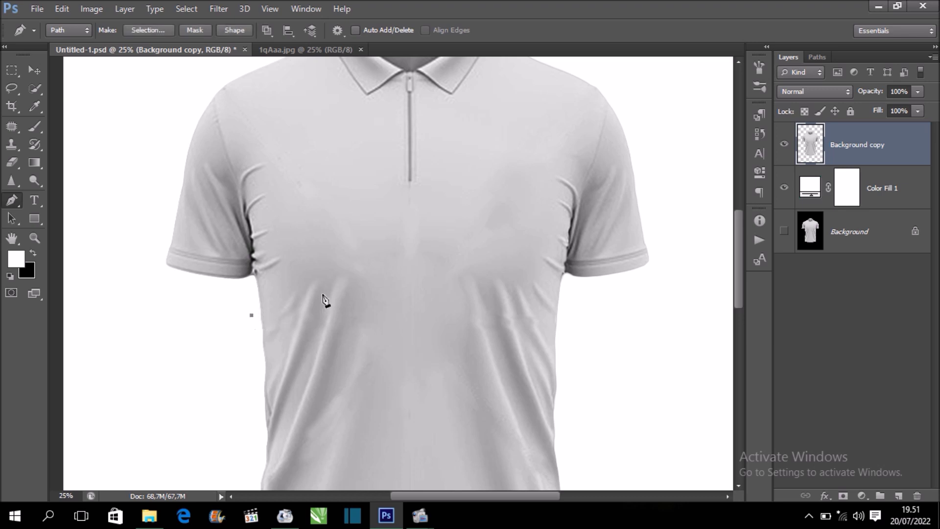
pyautogui.click(580, 196)
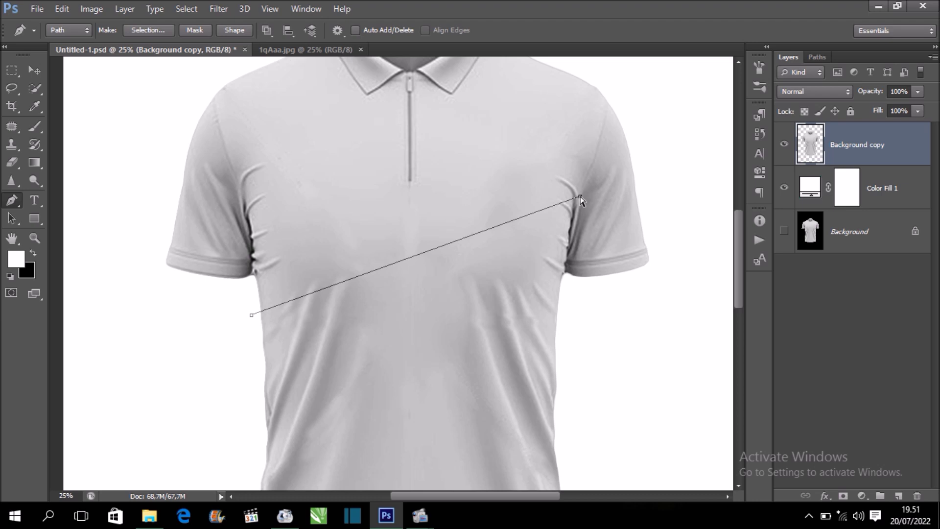
pyautogui.scroll(1, 588, 200)
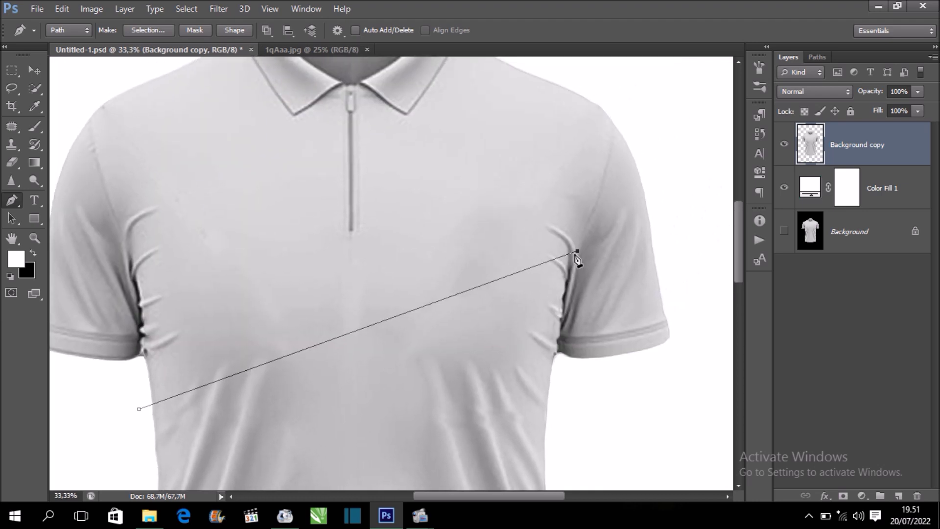
pyautogui.scroll(1, 577, 257)
pyautogui.moveTo(635, 257); pyautogui.dragTo(628, 278)
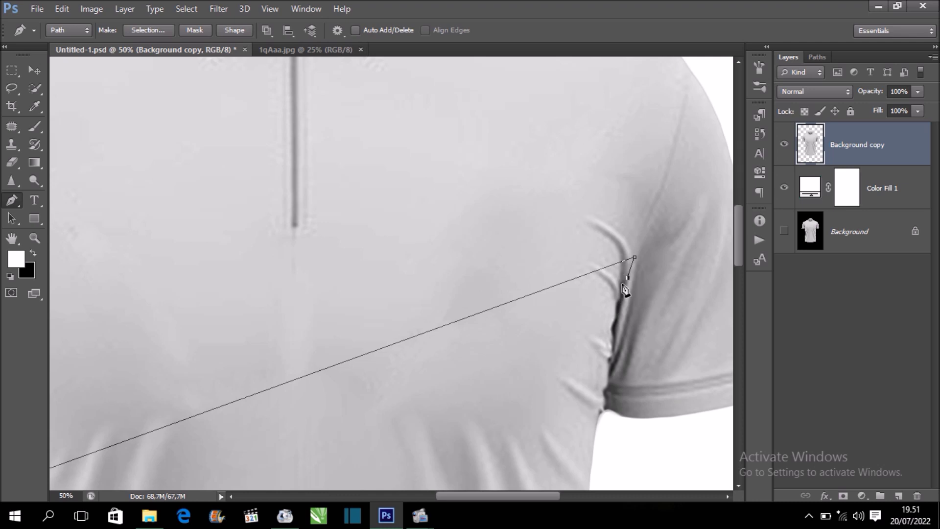
# Step: Trace the path down the shirt's right side seam with curved anchors
pyautogui.moveTo(616, 310); pyautogui.dragTo(616, 317)
pyautogui.click(612, 343)
pyautogui.scroll(-2, 615, 338)
pyautogui.scroll(-2, 615, 338)
pyautogui.moveTo(609, 253); pyautogui.dragTo(609, 261)
pyautogui.click(606, 266)
pyautogui.click(603, 290)
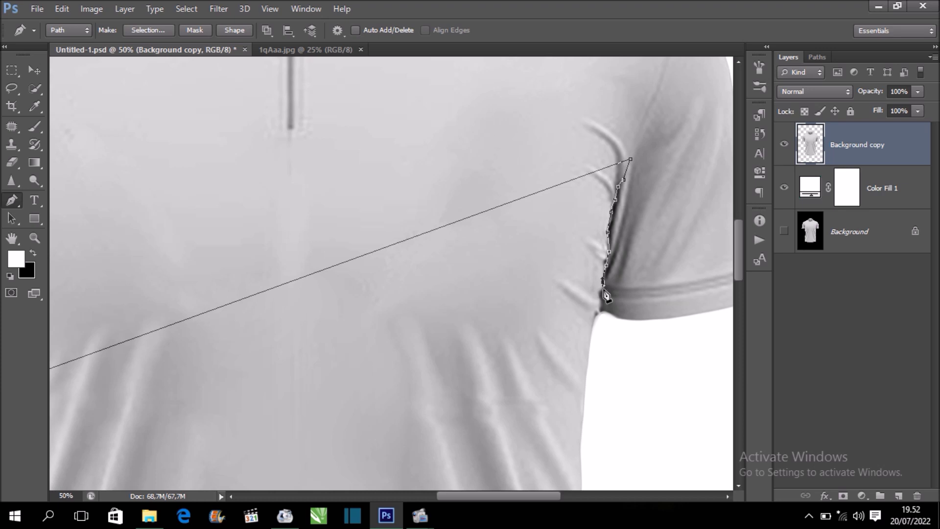
pyautogui.moveTo(601, 309); pyautogui.dragTo(603, 314)
pyautogui.scroll(-2, 599, 293)
pyautogui.scroll(-1, 604, 231)
pyautogui.scroll(-1, 605, 231)
pyautogui.scroll(-2, 588, 196)
pyautogui.hscroll(-1, 588, 196)
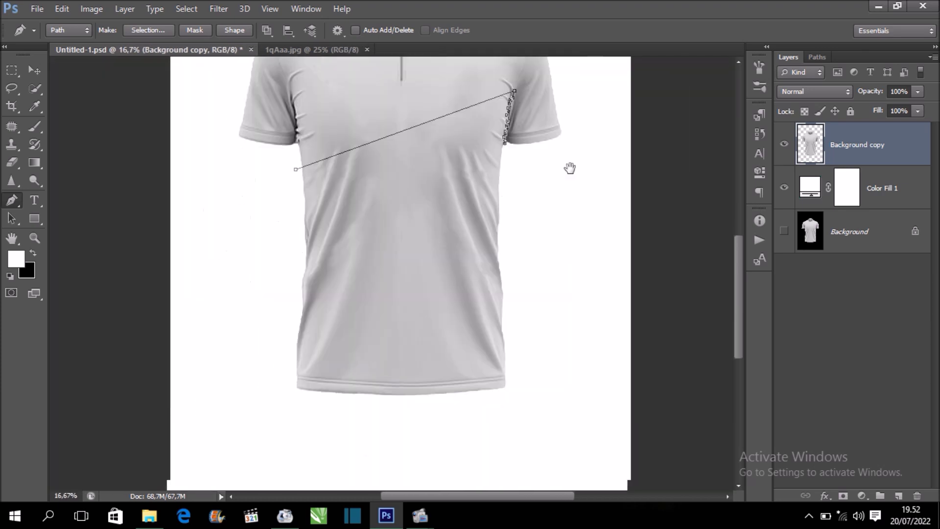
pyautogui.scroll(-1, 571, 300)
pyautogui.scroll(1, 567, 258)
# Step: Wrap the path below the hem and close it at the starting point
pyautogui.click(567, 413)
pyautogui.click(299, 420)
pyautogui.scroll(1, 312, 366)
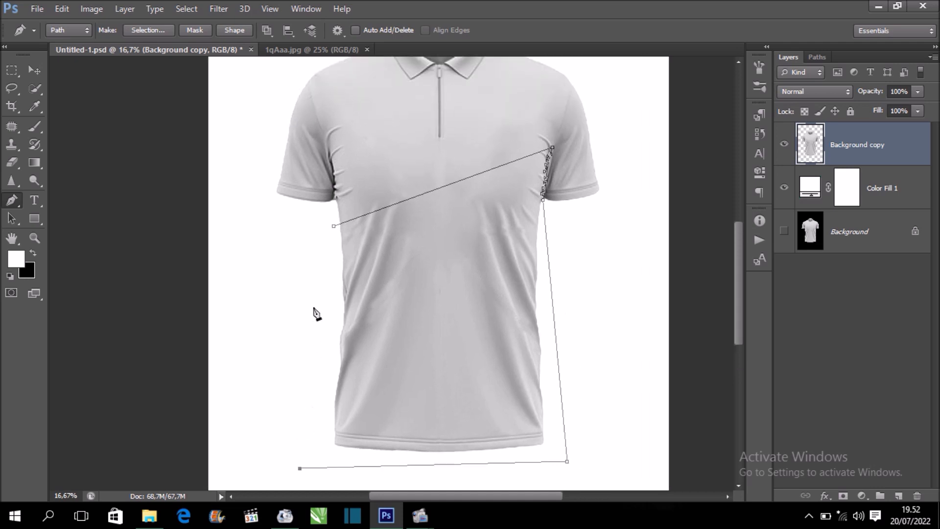
pyautogui.click(333, 228)
# Step: Convert the closed pen path into a selection
pyautogui.rightClick(478, 218)
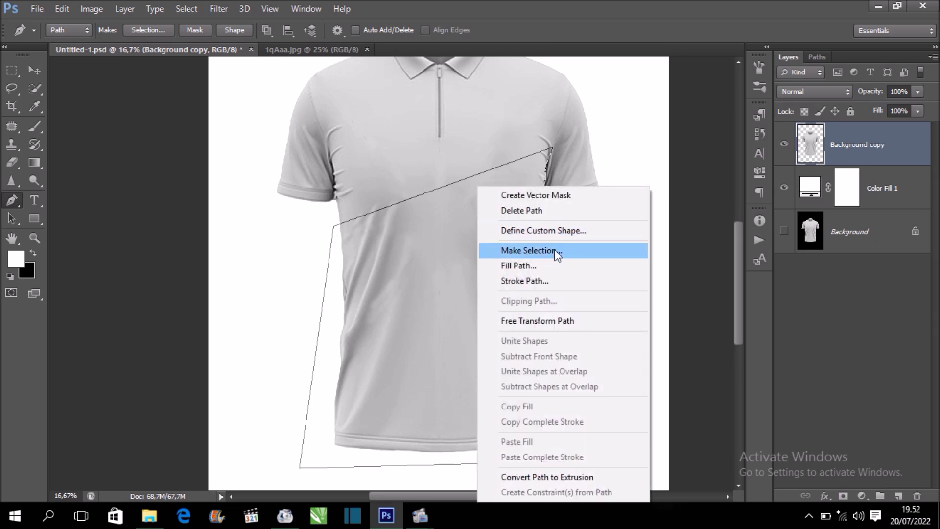
pyautogui.click(595, 250)
pyautogui.click(542, 146)
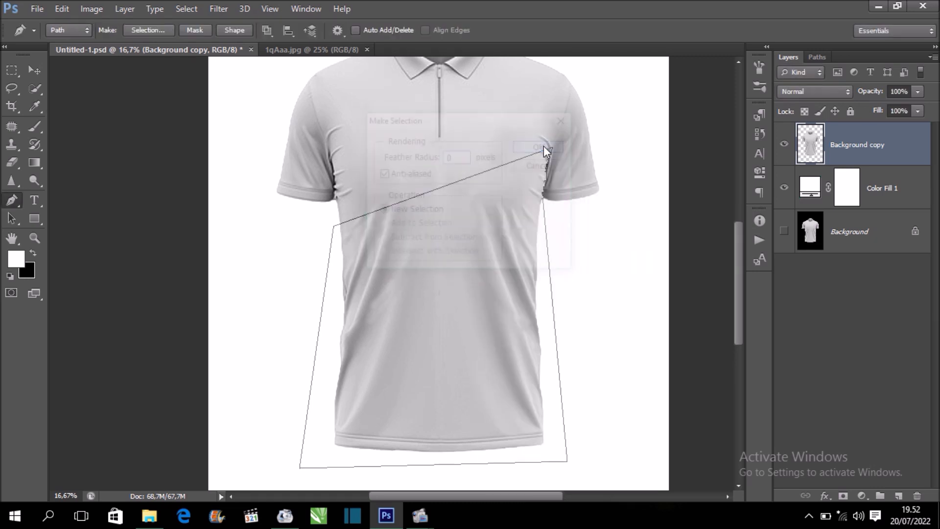
# Step: Fill the selection with a dark grey 474747 Solid Color fill layer
pyautogui.click(861, 495)
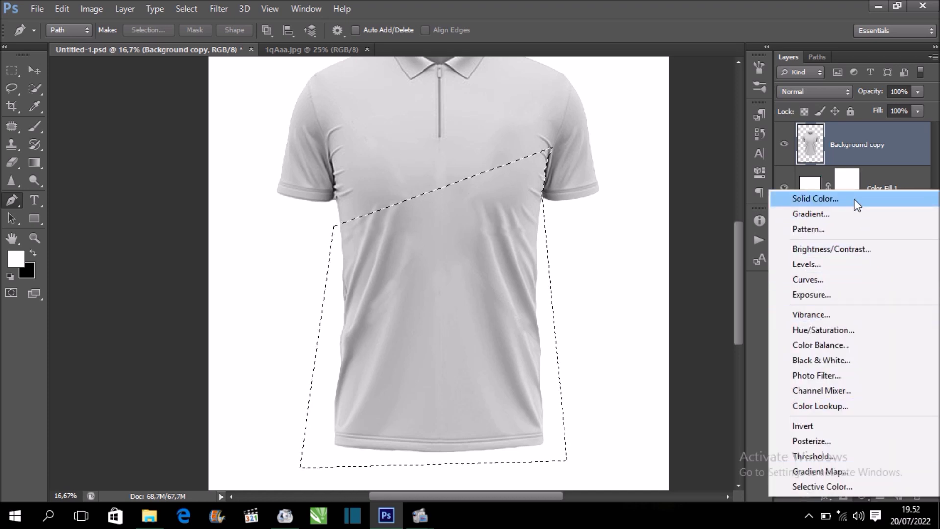
pyautogui.click(858, 201)
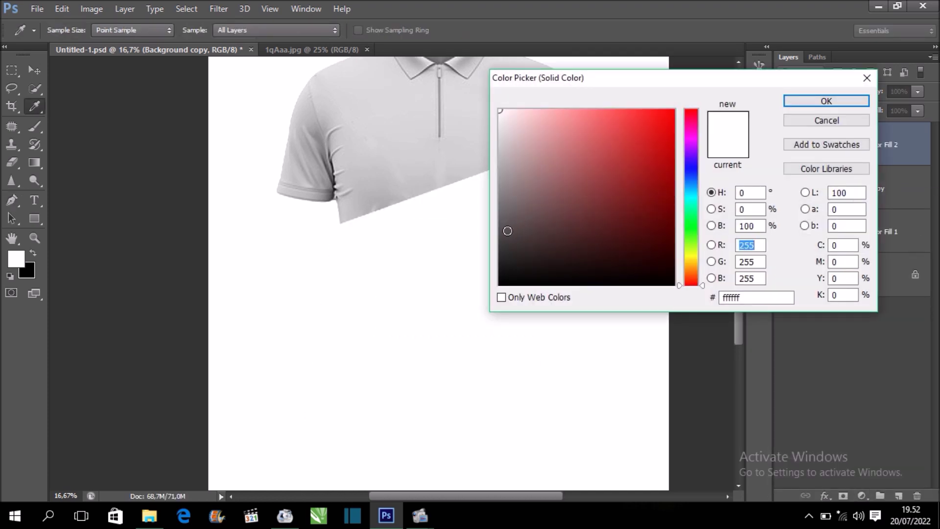
pyautogui.click(499, 237)
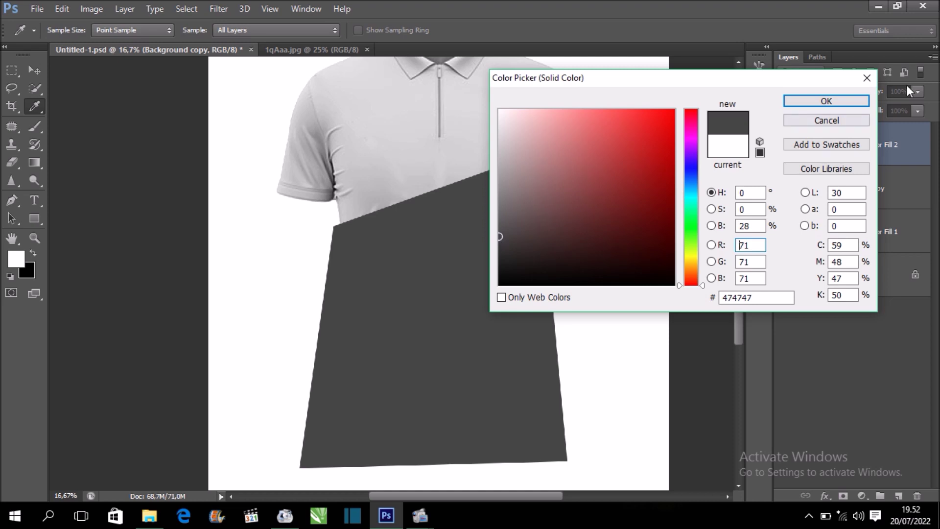
pyautogui.click(856, 98)
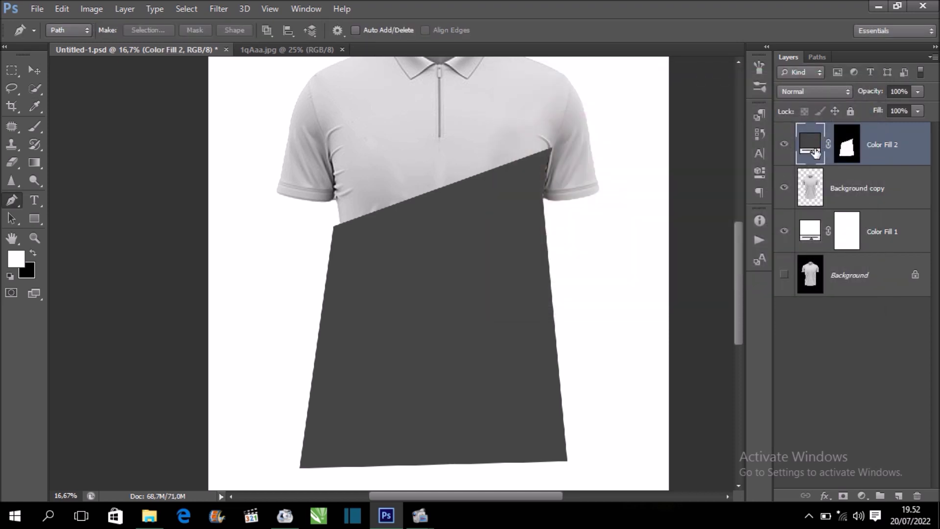
pyautogui.click(841, 91)
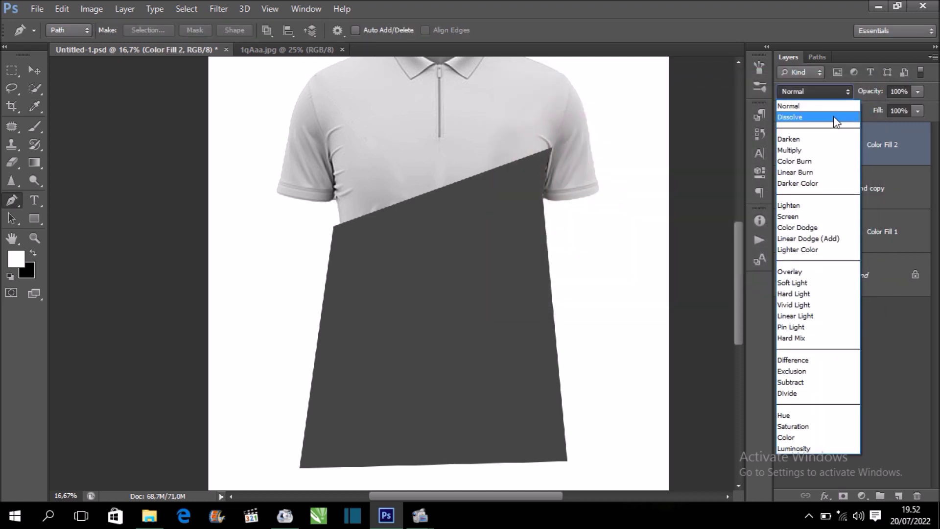
# Step: Set Color Fill 2 to Linear Burn and clip it to the shirt layer
pyautogui.click(822, 172)
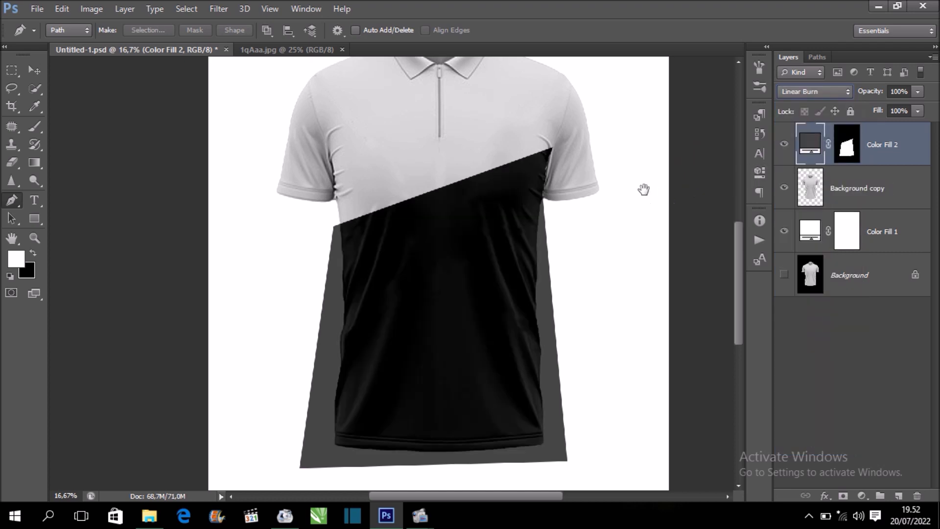
pyautogui.scroll(3, 643, 189)
pyautogui.hotkey('ctrl', '-')
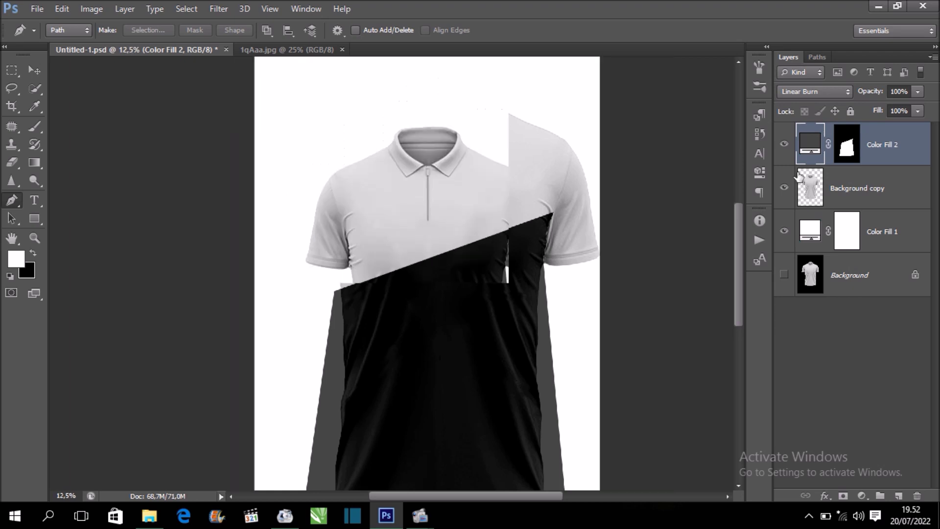
pyautogui.rightClick(898, 142)
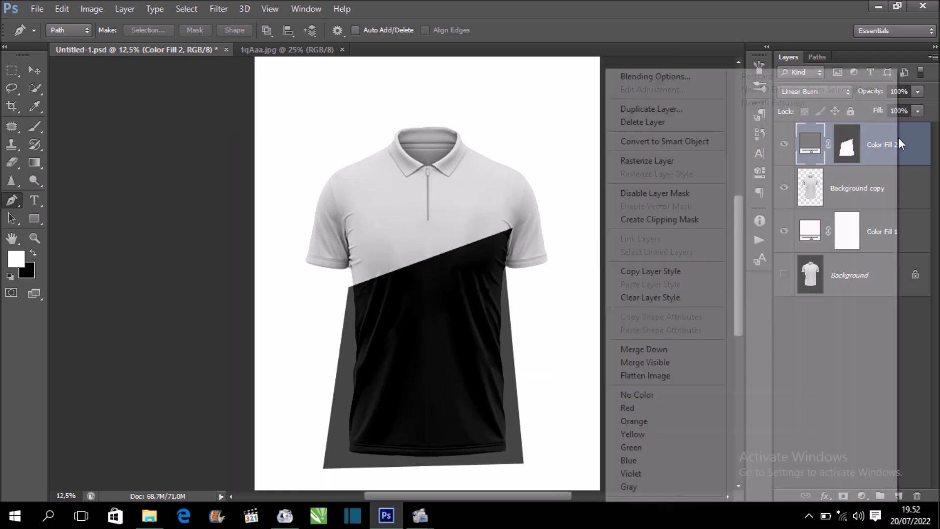
pyautogui.click(691, 216)
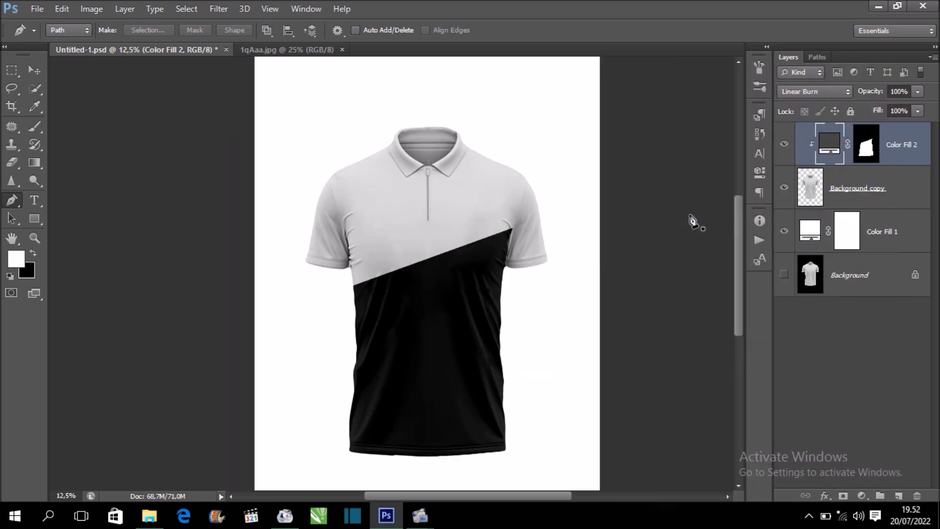
# Step: Change Color Fill 2's colour to a lighter grey 605f5f
pyautogui.doubleClick(832, 137)
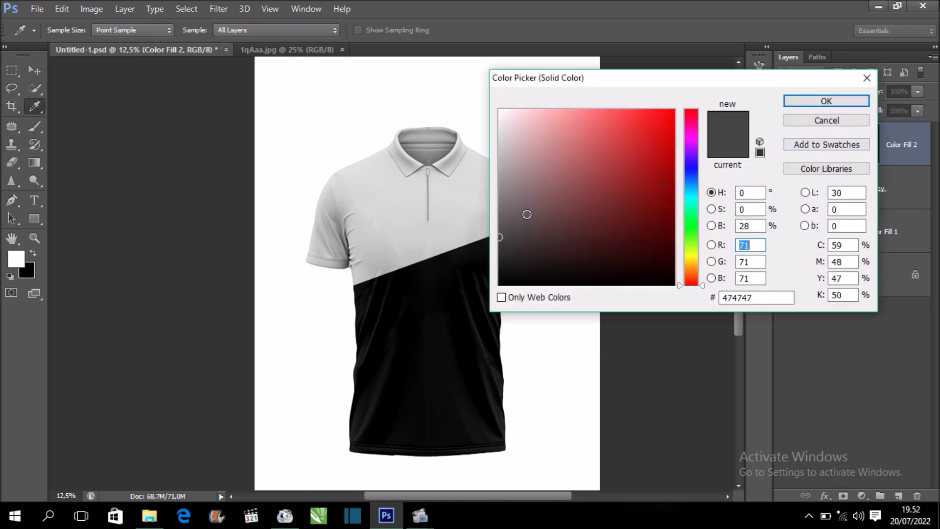
pyautogui.moveTo(510, 222)
pyautogui.mouseDown()
pyautogui.moveTo(496, 223)
pyautogui.moveTo(502, 207)
pyautogui.moveTo(501, 219)
pyautogui.mouseUp()
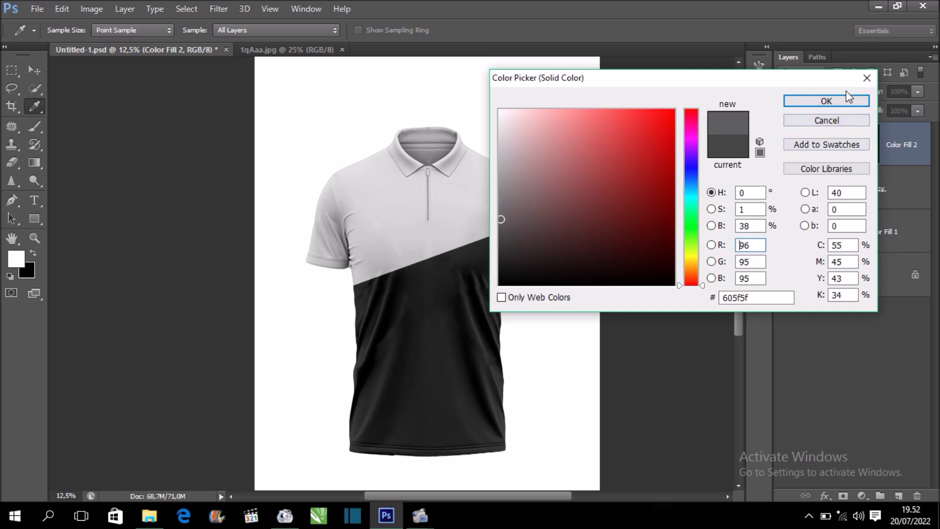
pyautogui.click(836, 102)
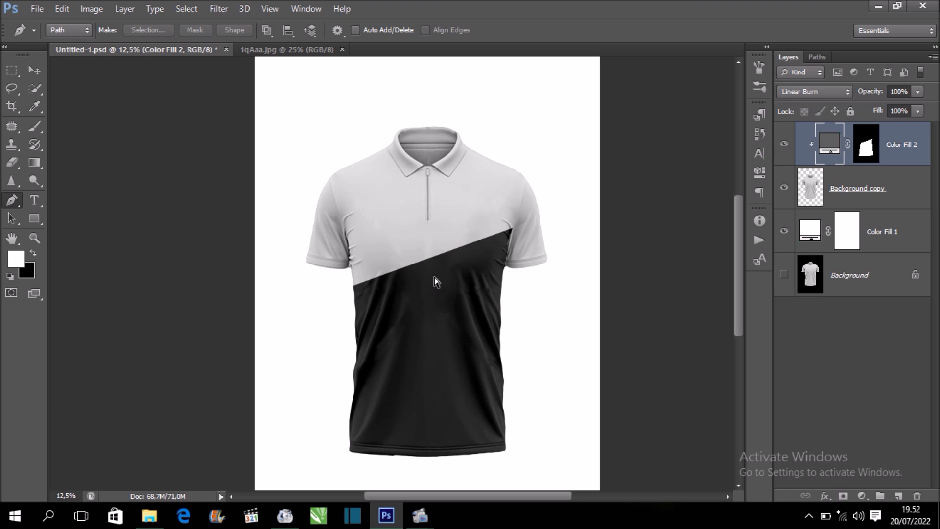
pyautogui.scroll(1, 416, 252)
# Step: Draw a thin triangular spike path at the left diagonal edge and make it a selection
pyautogui.scroll(1, 415, 249)
pyautogui.moveTo(412, 263)
pyautogui.mouseDown()
pyautogui.moveTo(482, 251)
pyautogui.moveTo(484, 266)
pyautogui.mouseUp()
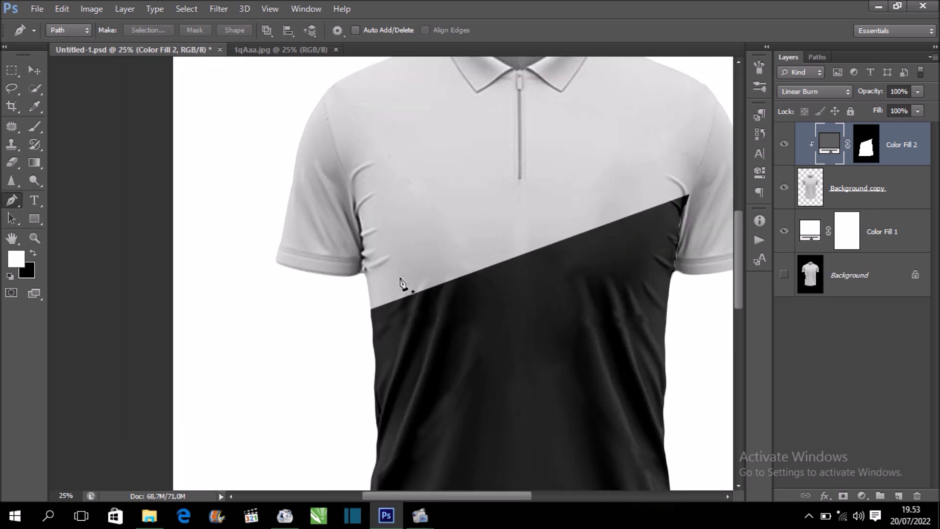
pyautogui.click(370, 309)
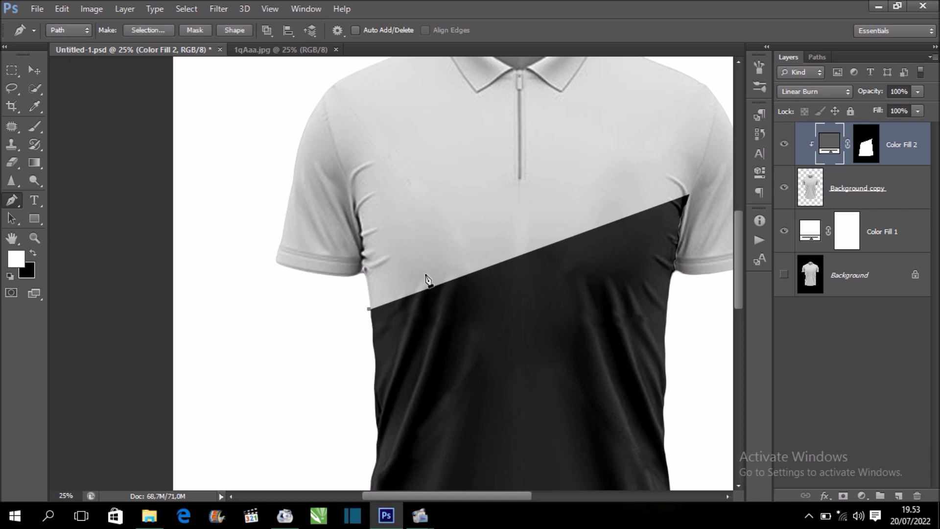
pyautogui.click(484, 239)
pyautogui.click(357, 347)
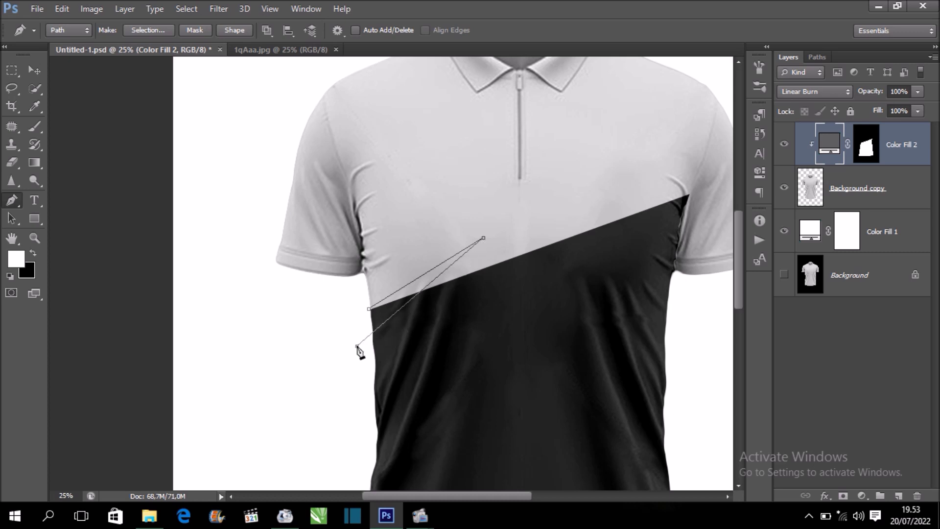
pyautogui.click(369, 310)
pyautogui.rightClick(425, 284)
pyautogui.click(480, 250)
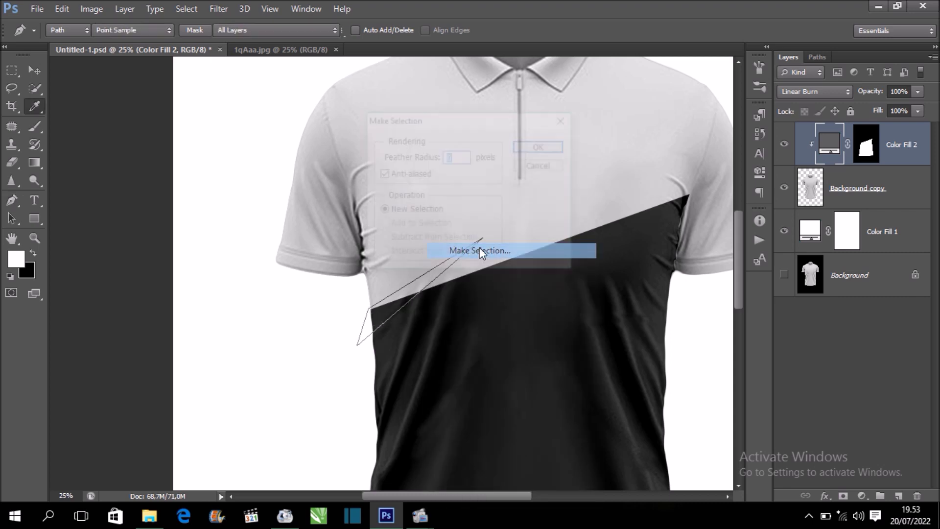
pyautogui.click(541, 146)
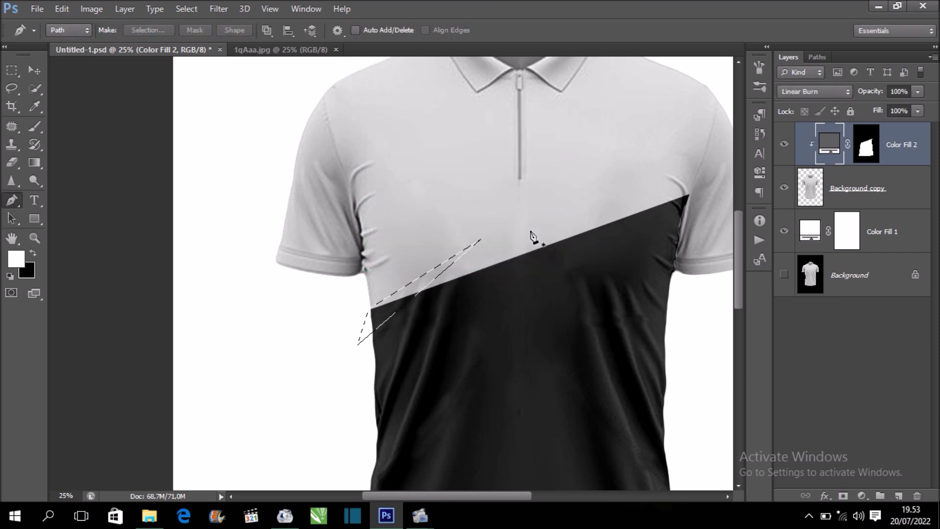
# Step: Paint the spike selection into Color Fill 2's layer mask with the Brush, then deselect
pyautogui.moveTo(555, 267); pyautogui.dragTo(504, 311)
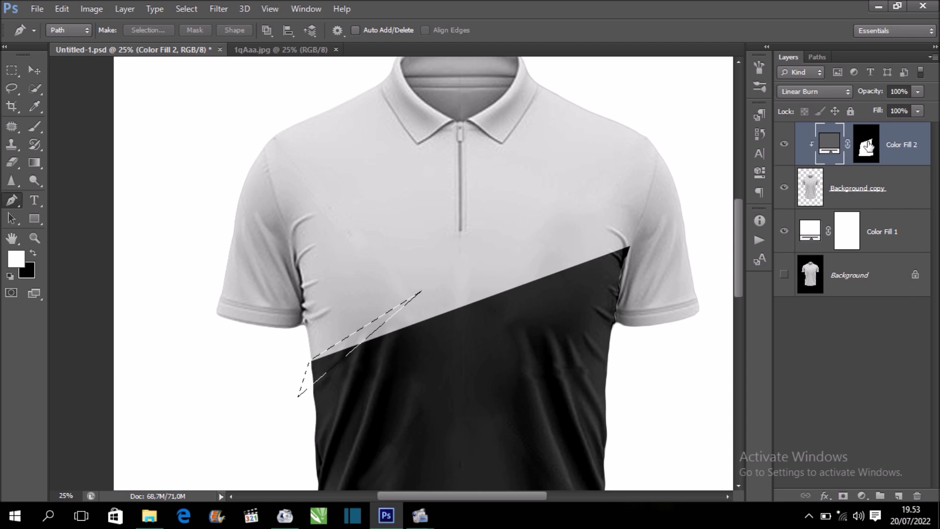
pyautogui.click(866, 148)
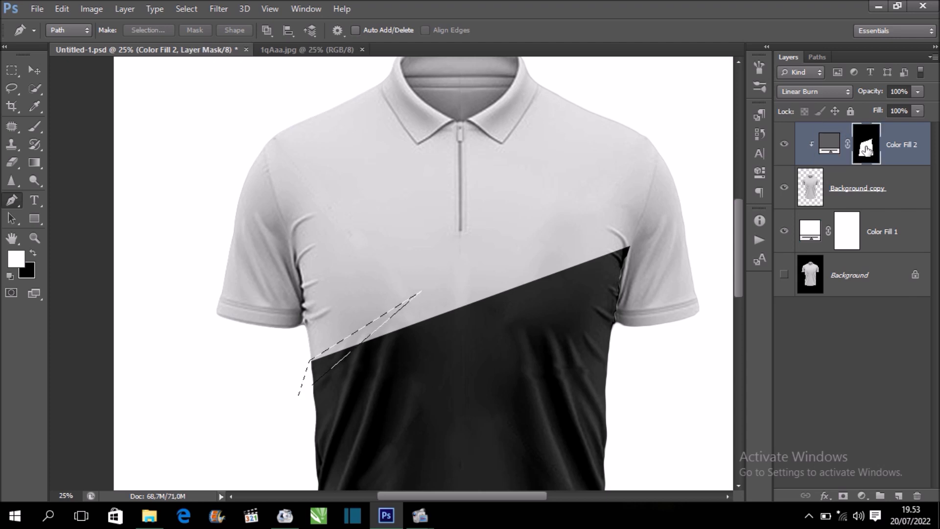
pyautogui.click(28, 126)
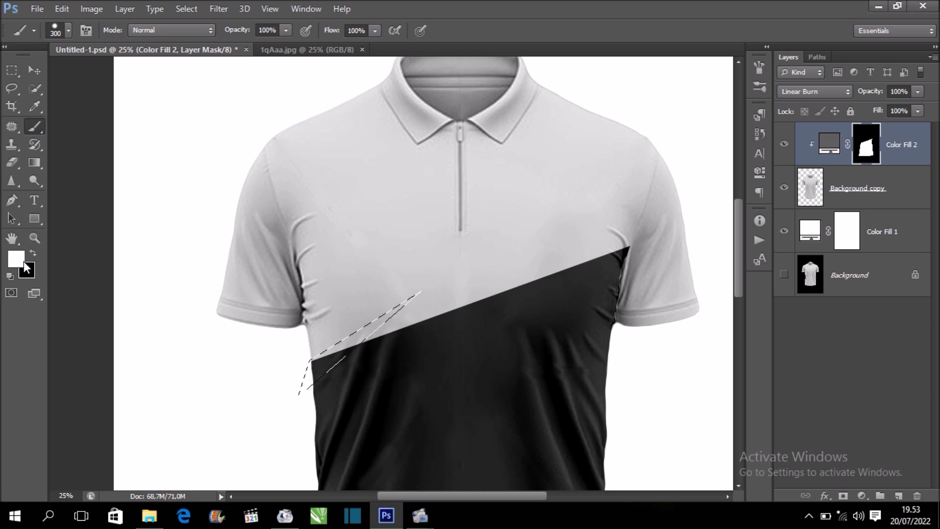
pyautogui.moveTo(358, 308); pyautogui.dragTo(273, 346)
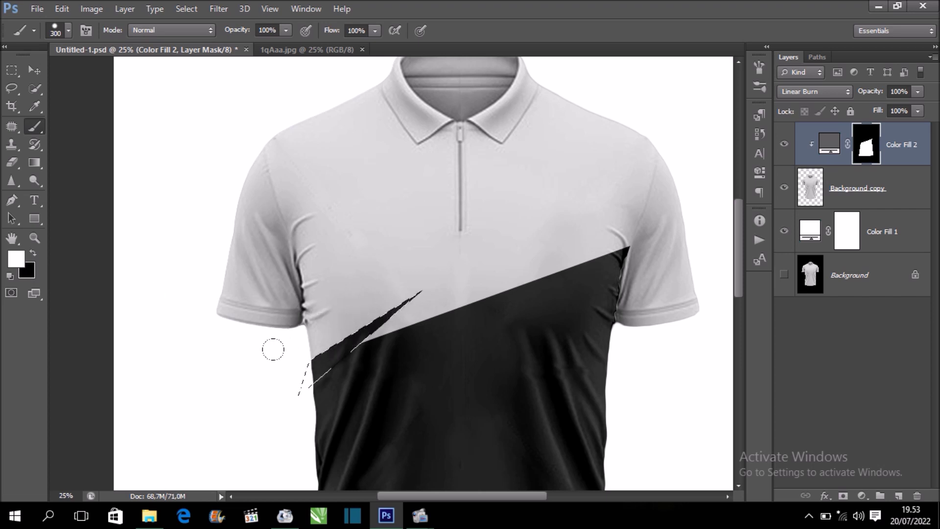
pyautogui.moveTo(282, 365); pyautogui.dragTo(377, 323)
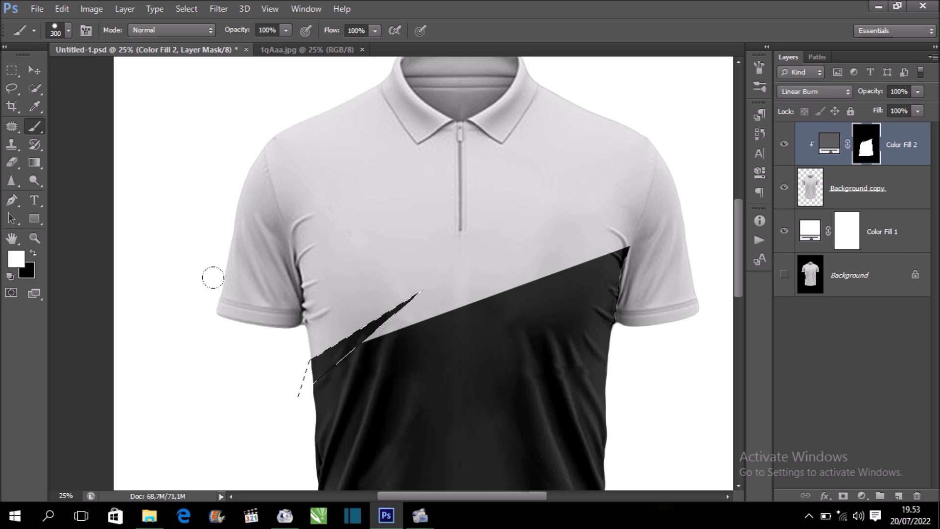
pyautogui.hotkey('ctrl', 'd')
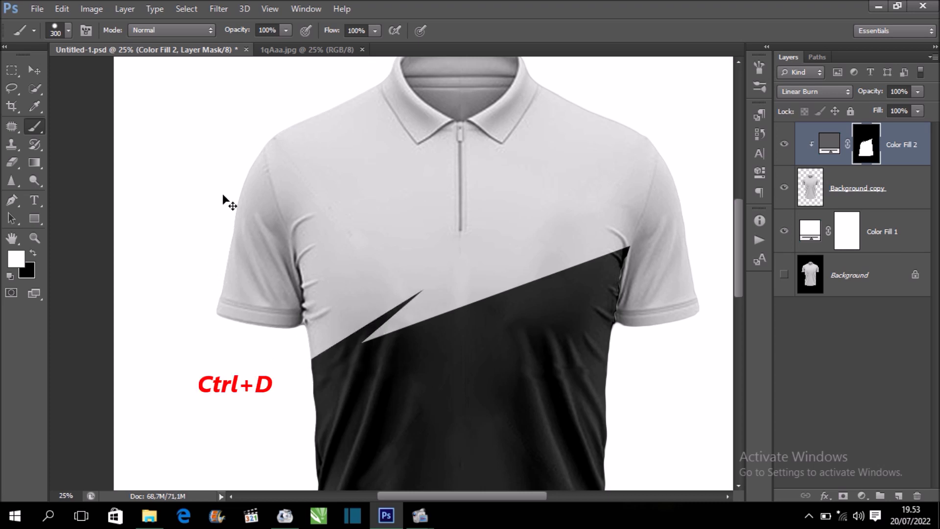
pyautogui.moveTo(507, 318); pyautogui.dragTo(513, 273)
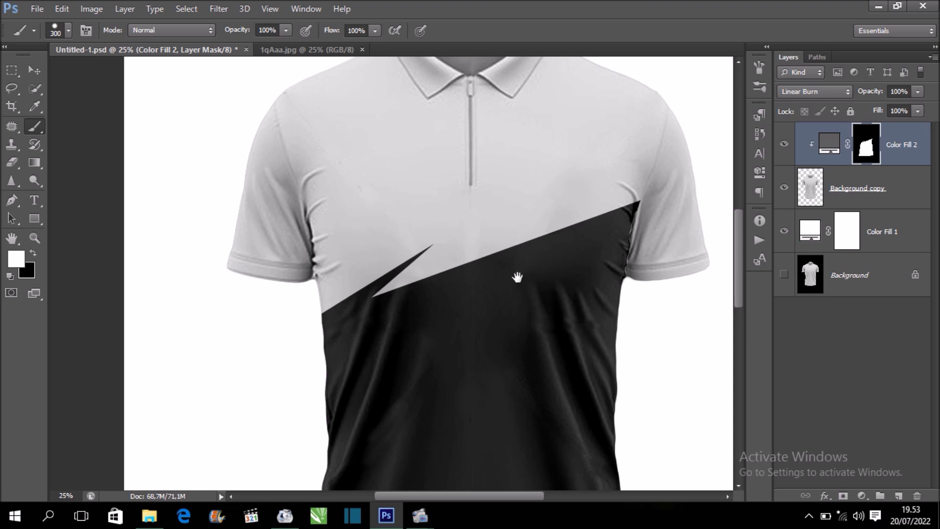
pyautogui.moveTo(542, 269)
pyautogui.mouseDown()
pyautogui.moveTo(524, 252)
pyautogui.moveTo(521, 270)
pyautogui.mouseUp()
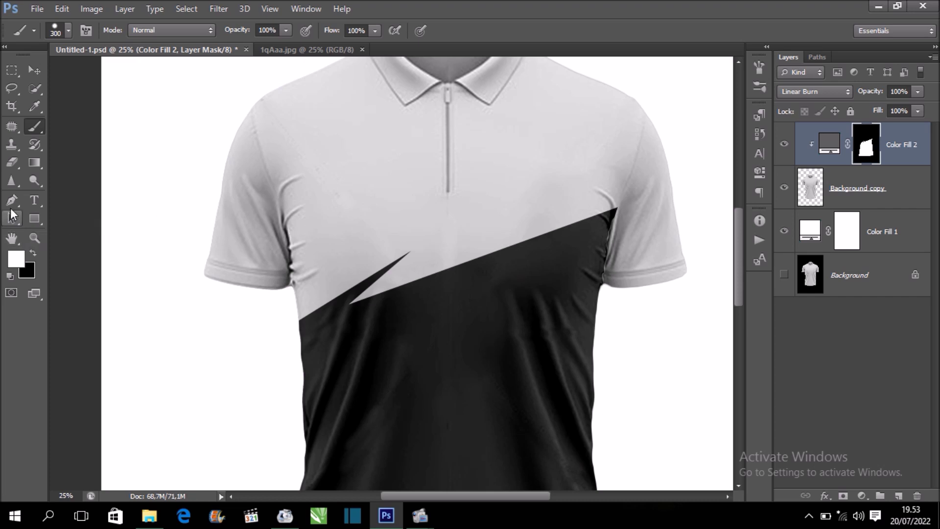
# Step: Draw a second spike outline on the diagonal edge near the right armhole
pyautogui.click(11, 200)
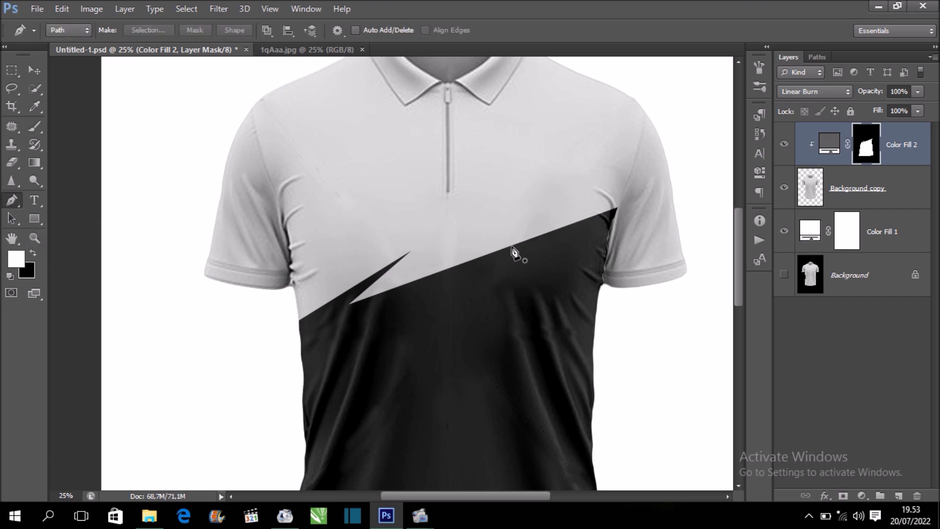
pyautogui.hotkey('ctrl', '+')
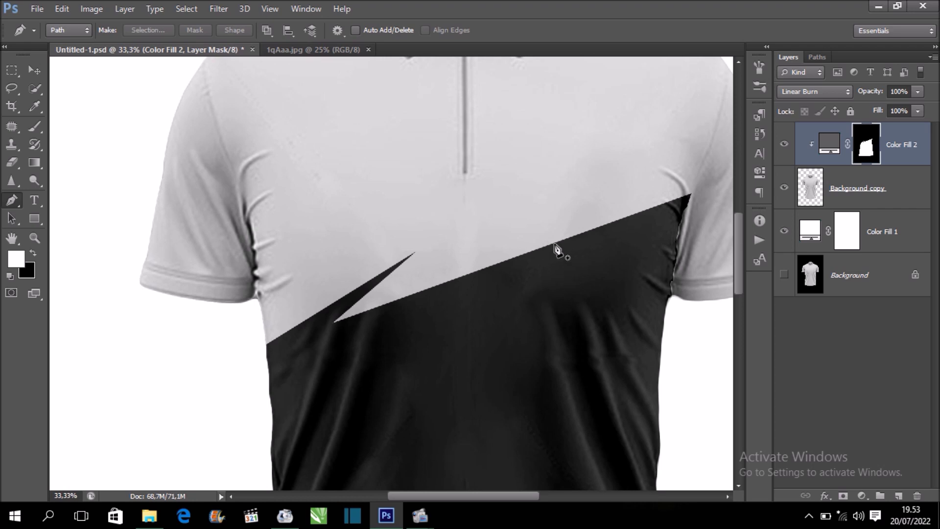
pyautogui.click(556, 242)
pyautogui.click(616, 190)
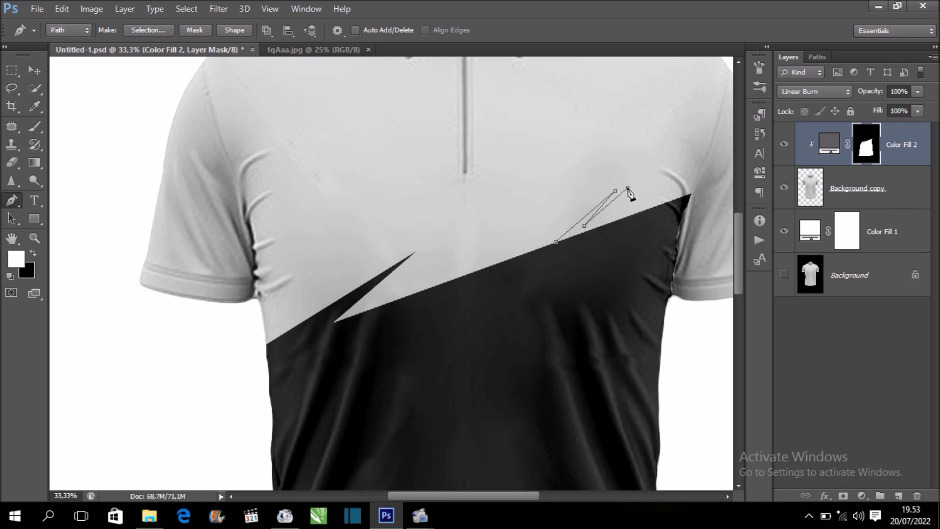
pyautogui.hotkey('ctrl', 'z')
pyautogui.hotkey('ctrl', '+')
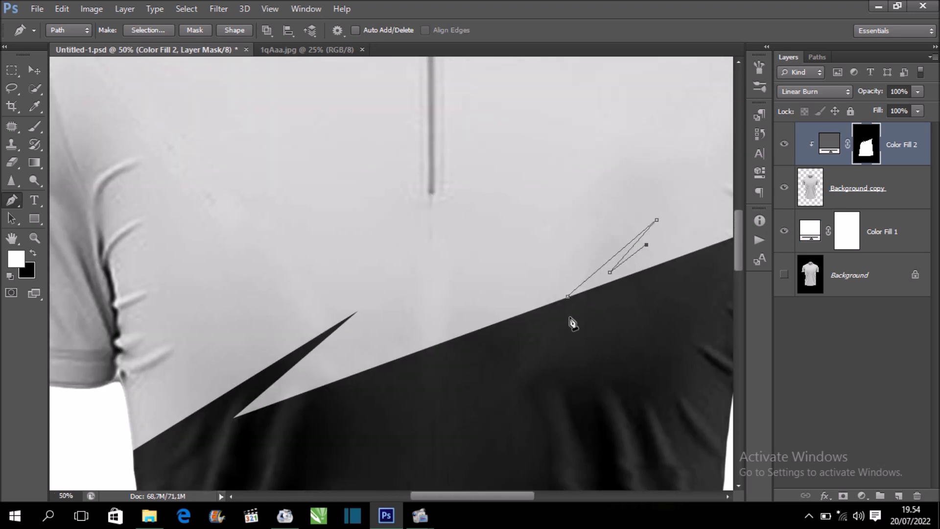
pyautogui.click(570, 318)
pyautogui.click(567, 296)
# Step: Turn the second spike into a selection, fill it on the mask, and deselect
pyautogui.moveTo(620, 263); pyautogui.dragTo(586, 291)
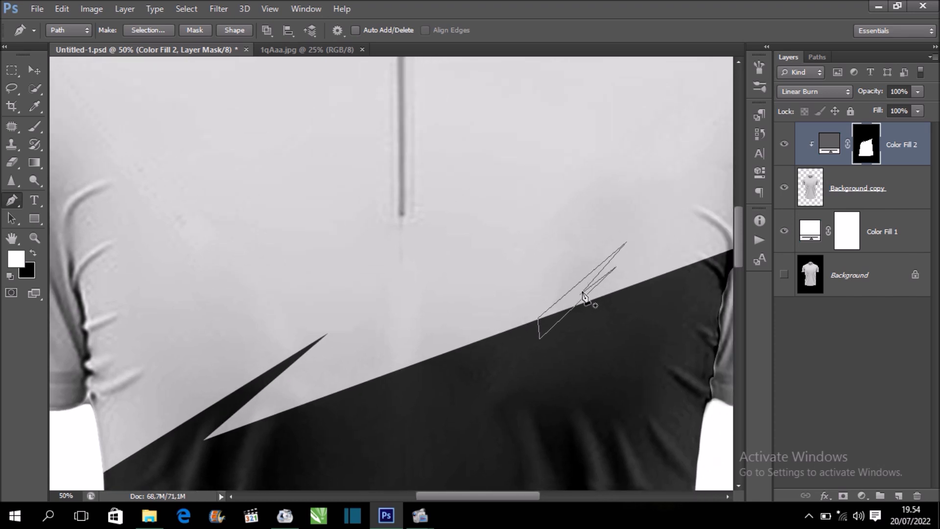
pyautogui.rightClick(585, 296)
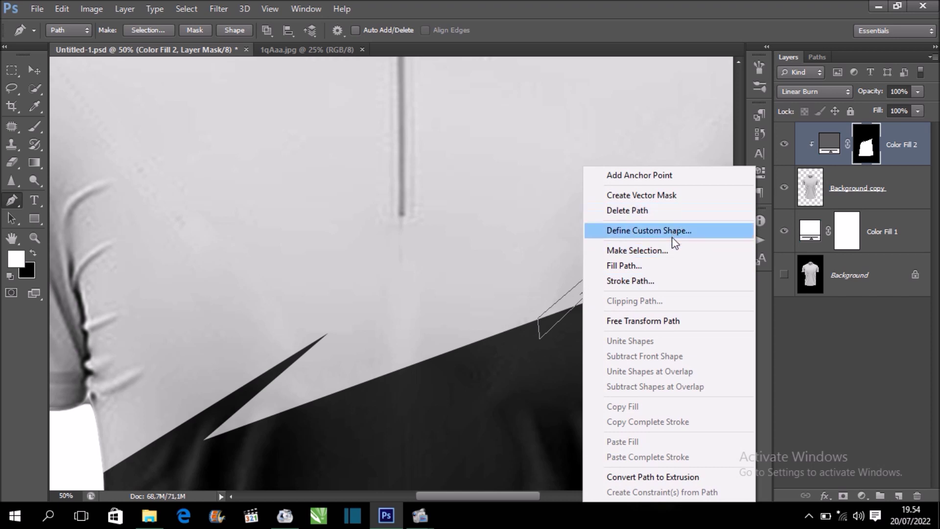
pyautogui.click(672, 249)
pyautogui.click(540, 147)
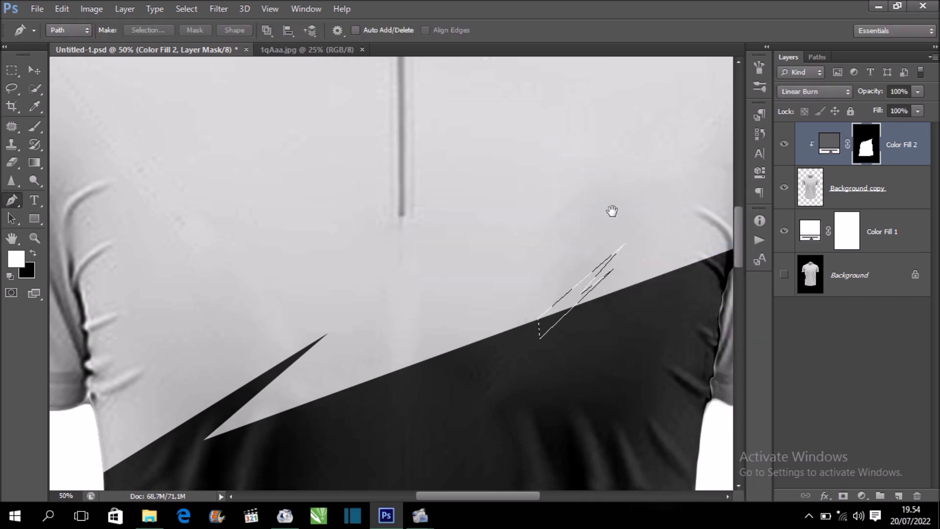
pyautogui.moveTo(611, 210); pyautogui.dragTo(576, 214)
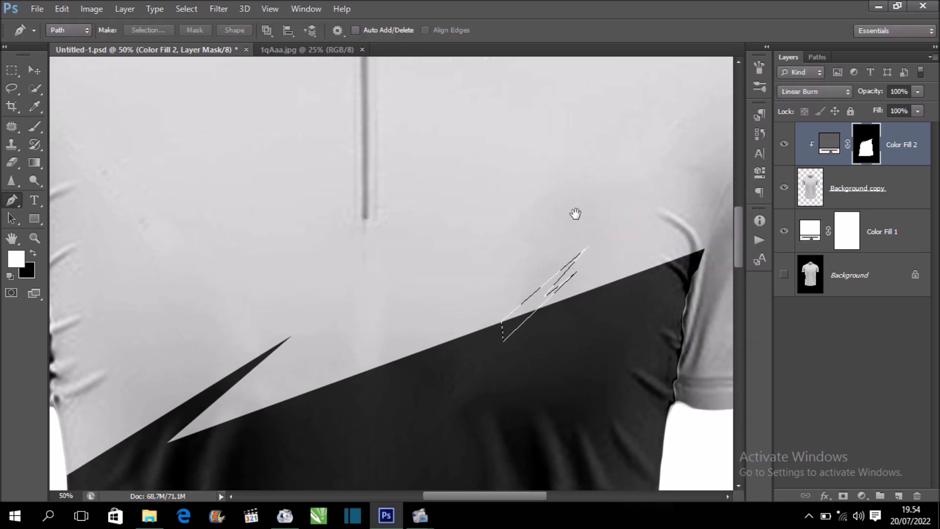
pyautogui.click(34, 126)
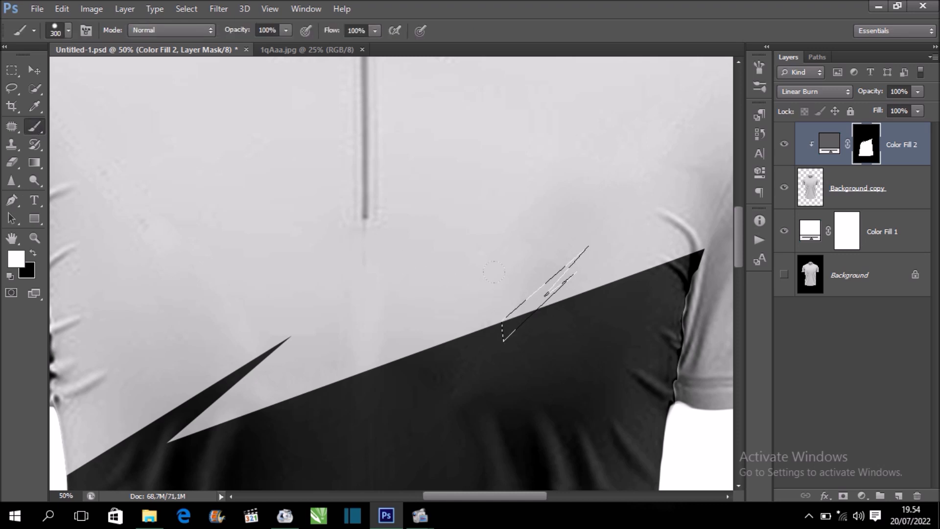
pyautogui.hotkey('alt', 'BackSpace')
pyautogui.hotkey('ctrl', 'd')
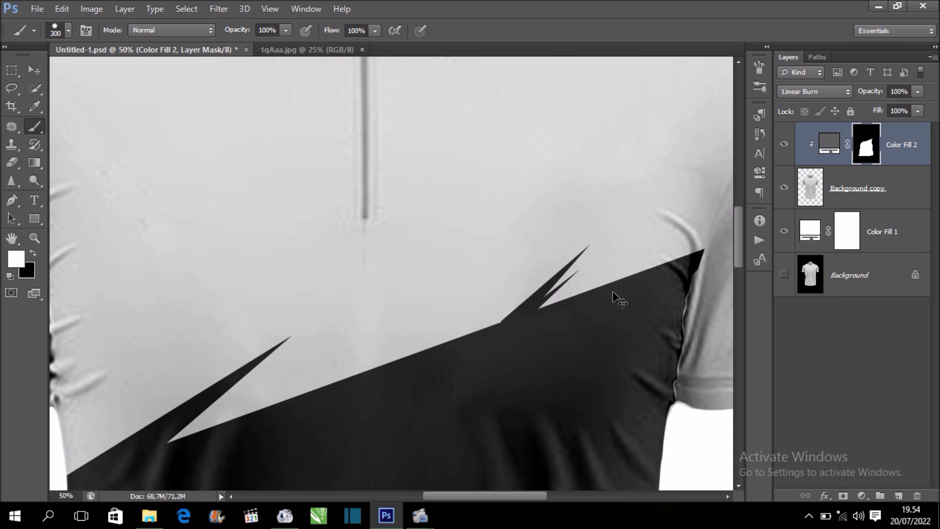
pyautogui.hotkey('ctrl', '-')
pyautogui.hotkey('ctrl', '-')
pyautogui.hotkey('ctrl', '-')
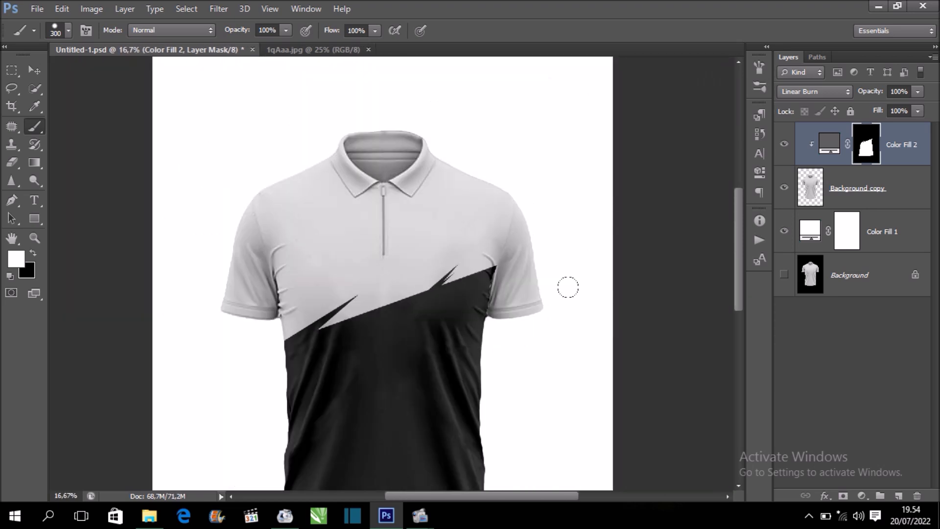
pyautogui.moveTo(483, 314)
pyautogui.mouseDown()
pyautogui.moveTo(521, 289)
pyautogui.moveTo(525, 251)
pyautogui.mouseUp()
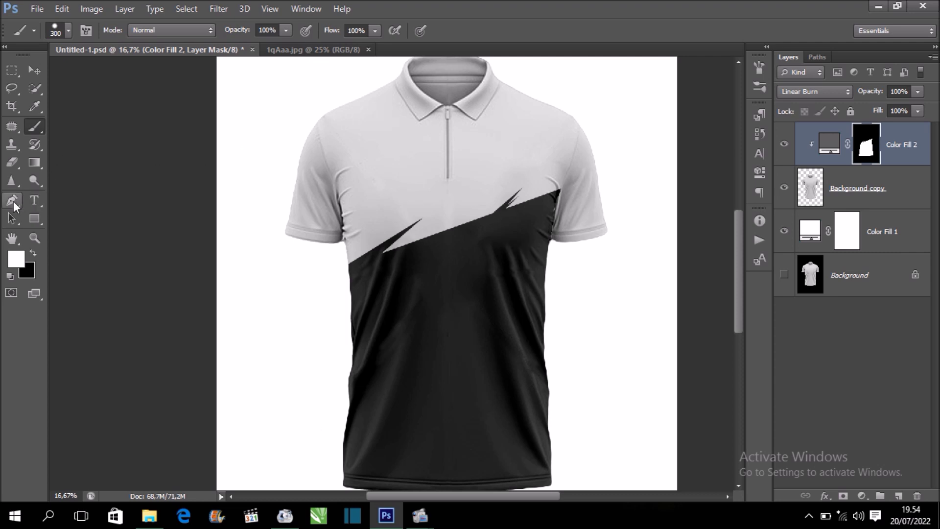
# Step: Draw a parallelogram stripe path diagonally across the dark lower panel
pyautogui.click(13, 203)
pyautogui.press('x')
pyautogui.hscroll(3, 478, 273)
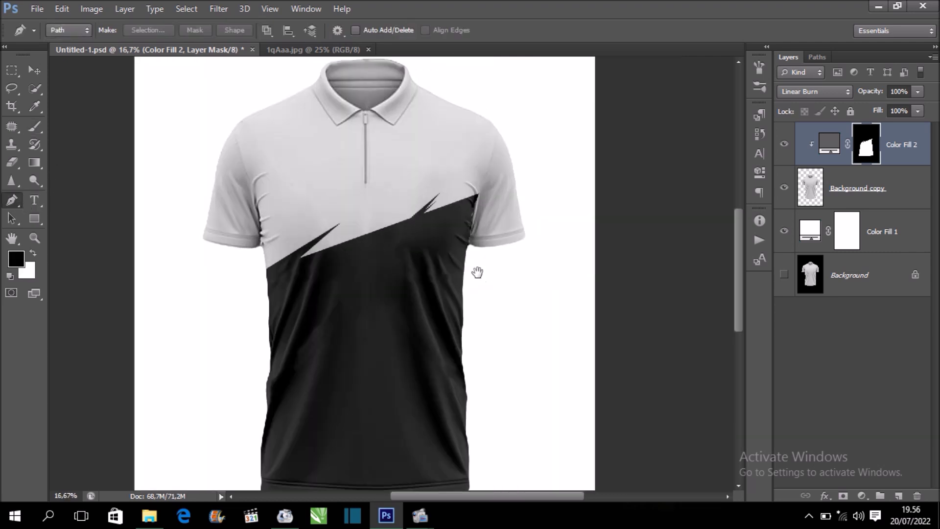
pyautogui.moveTo(478, 273); pyautogui.dragTo(517, 273)
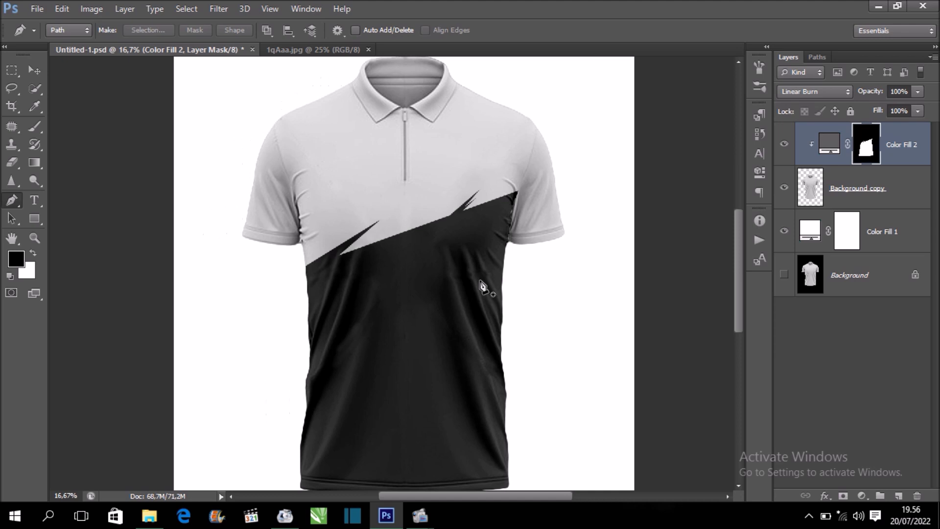
pyautogui.click(301, 334)
pyautogui.click(520, 253)
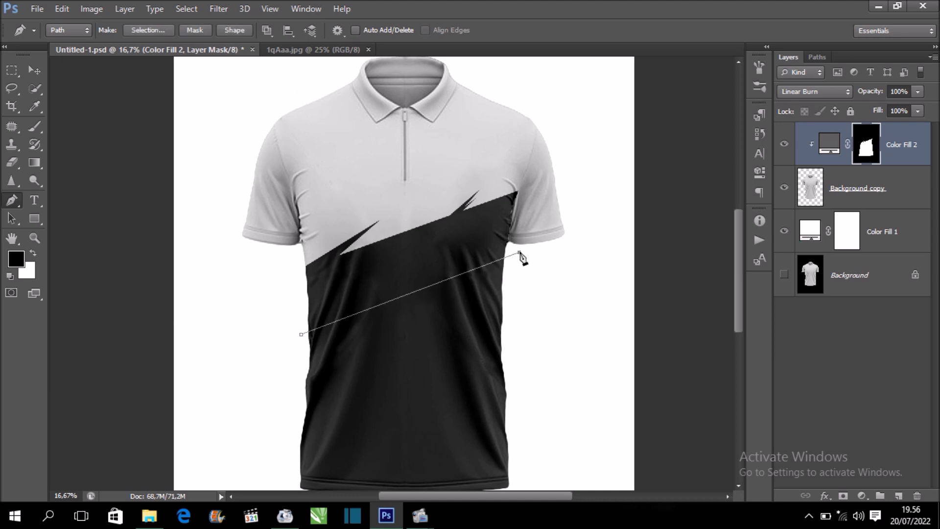
pyautogui.click(519, 299)
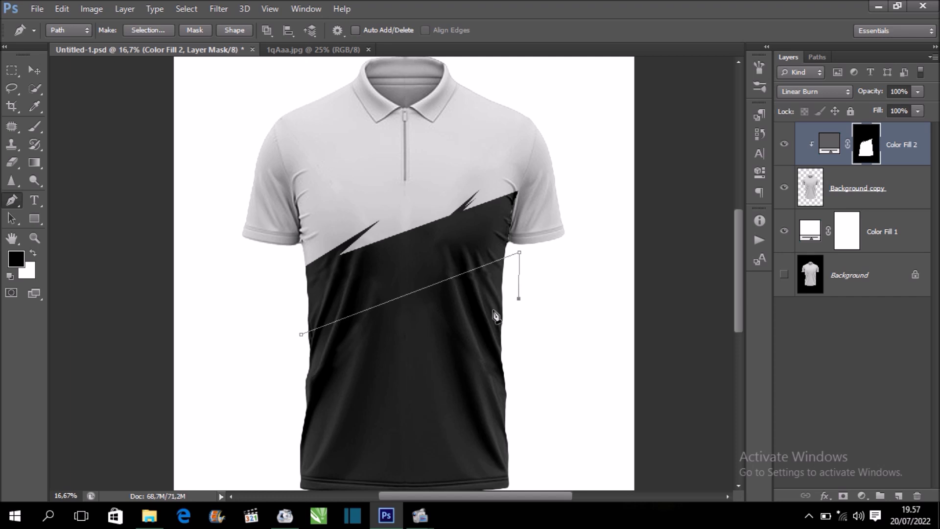
pyautogui.click(289, 425)
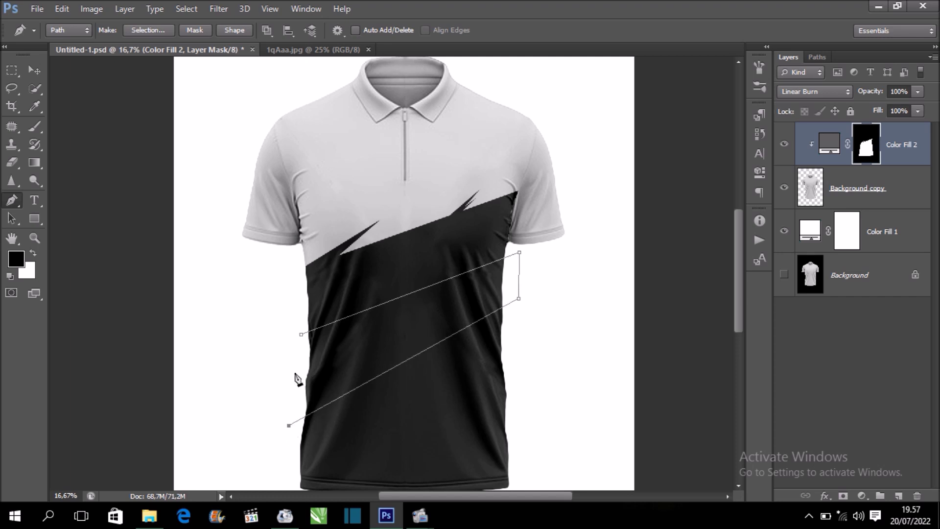
pyautogui.click(301, 335)
# Step: Make the stripe a selection and paint it black on Color Fill 2's mask with a 600 brush
pyautogui.rightClick(375, 334)
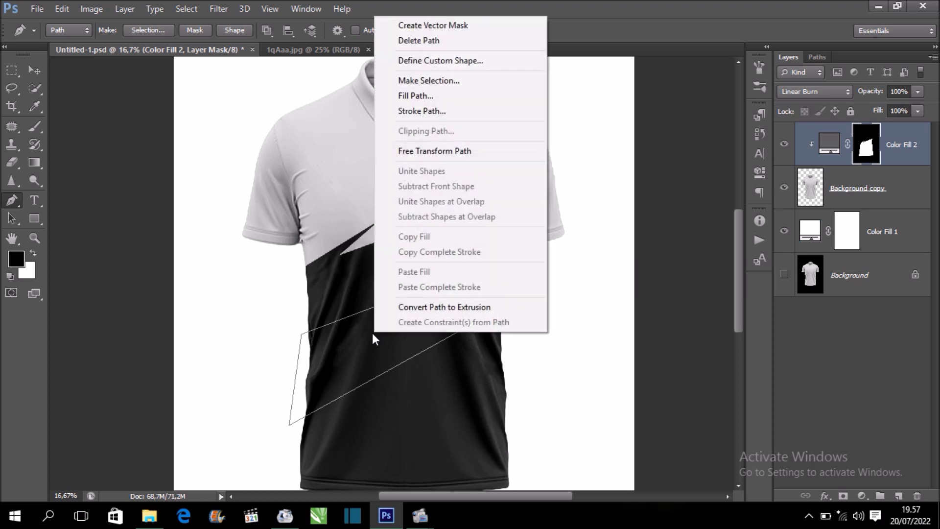
pyautogui.click(490, 83)
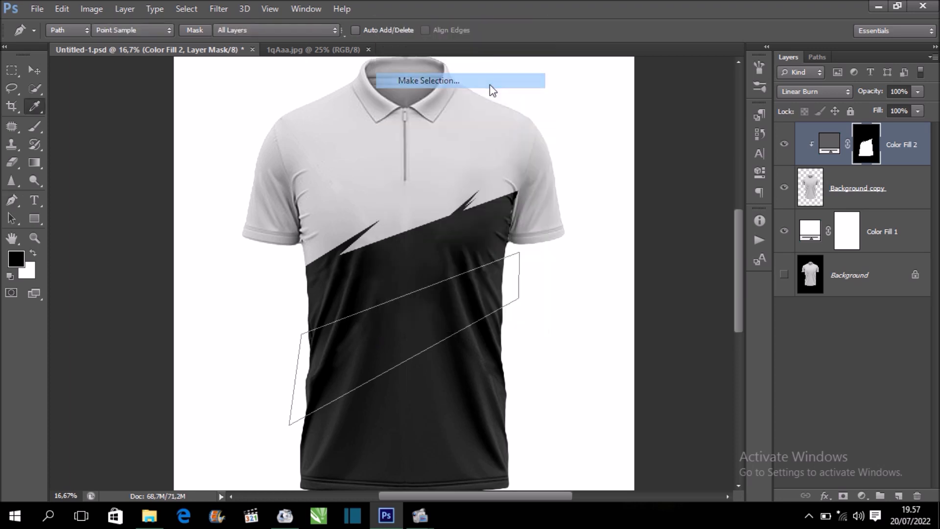
pyautogui.click(542, 146)
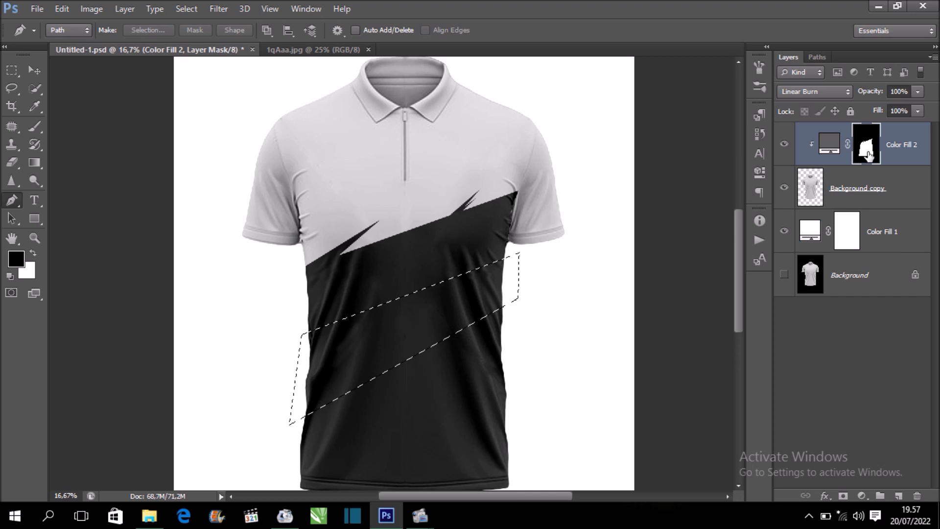
pyautogui.click(33, 126)
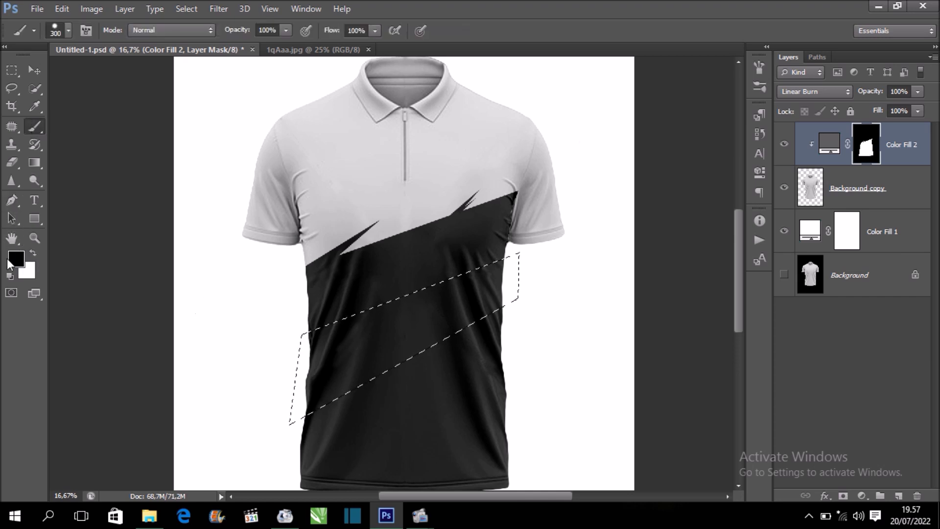
pyautogui.click(35, 256)
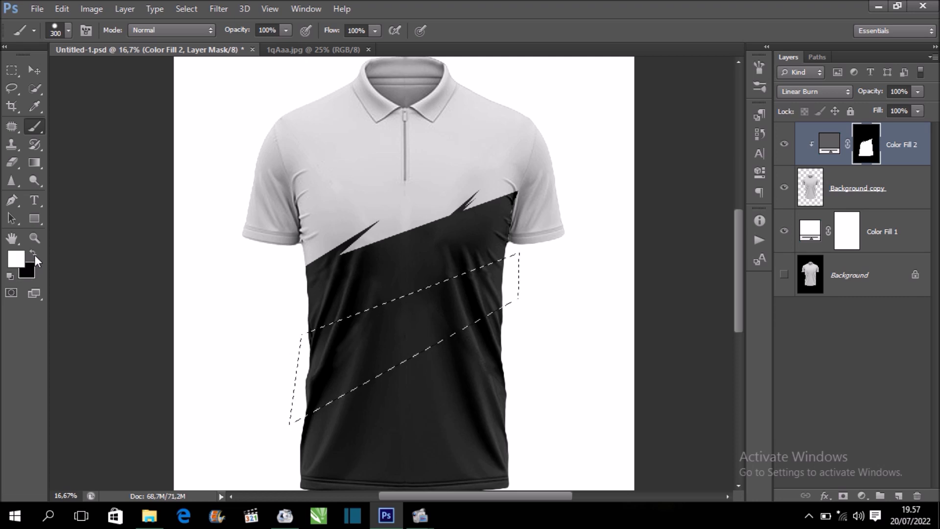
pyautogui.press('x')
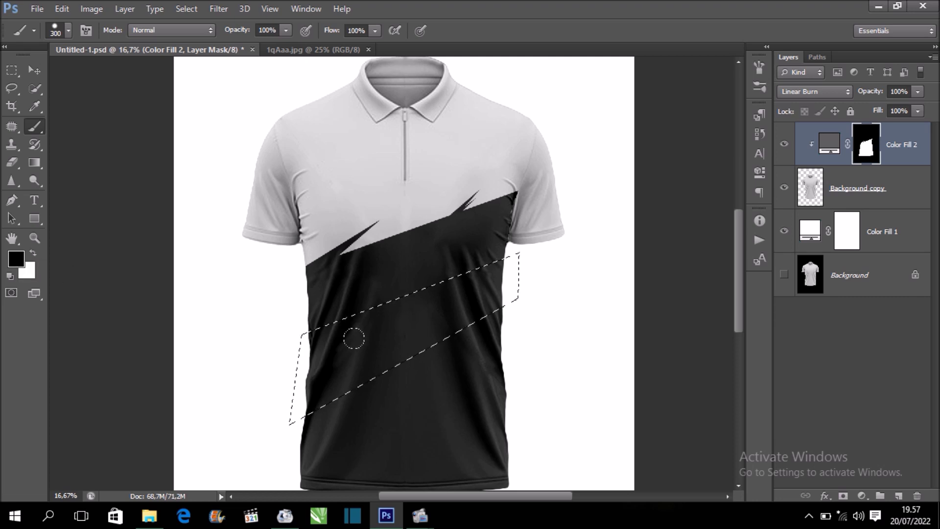
pyautogui.moveTo(324, 334)
pyautogui.mouseDown()
pyautogui.moveTo(305, 349)
pyautogui.moveTo(522, 246)
pyautogui.mouseUp()
pyautogui.press(']')
pyautogui.moveTo(449, 279); pyautogui.dragTo(292, 363)
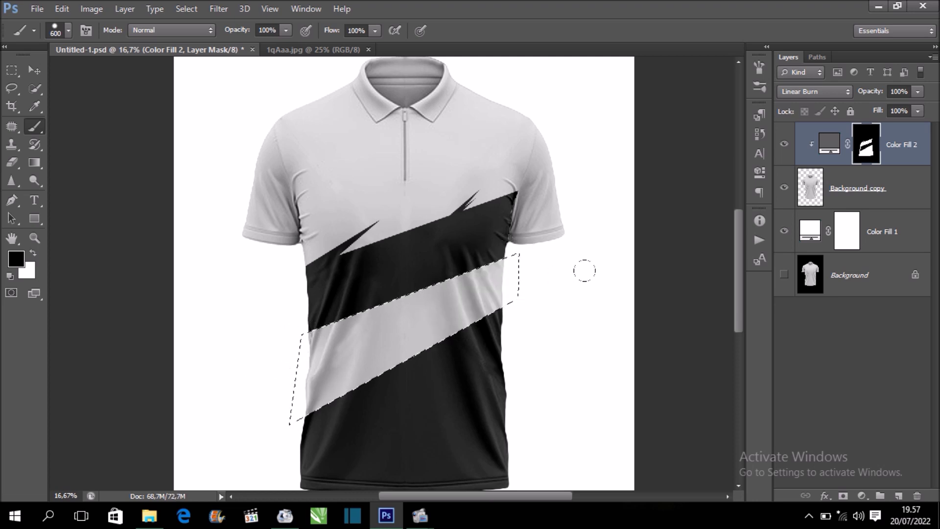
pyautogui.click(862, 495)
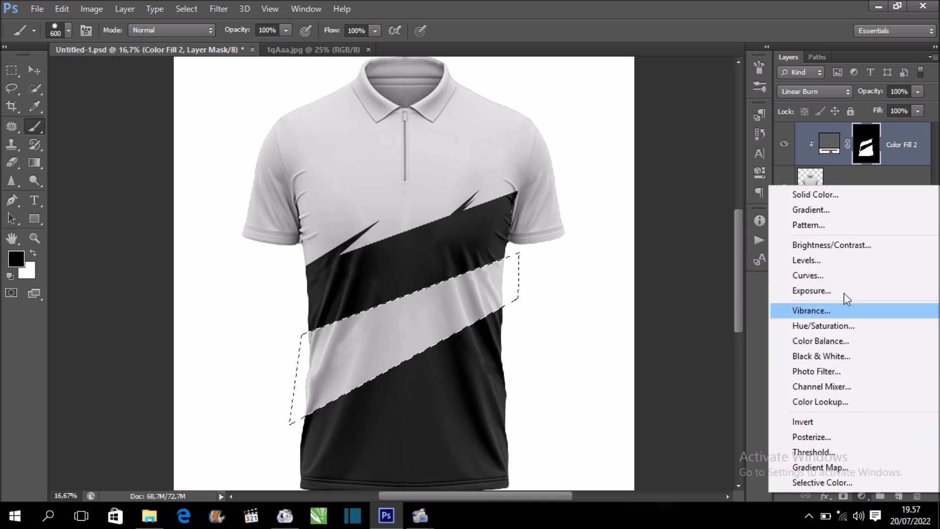
# Step: Add a red d20303 Solid Color fill layer over the stripe selection
pyautogui.click(854, 196)
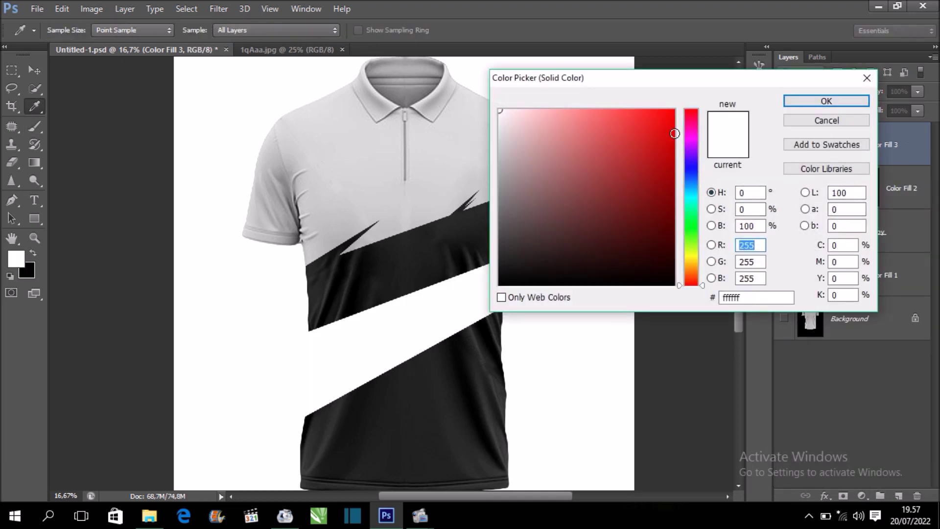
pyautogui.click(674, 134)
pyautogui.moveTo(675, 134); pyautogui.dragTo(672, 140)
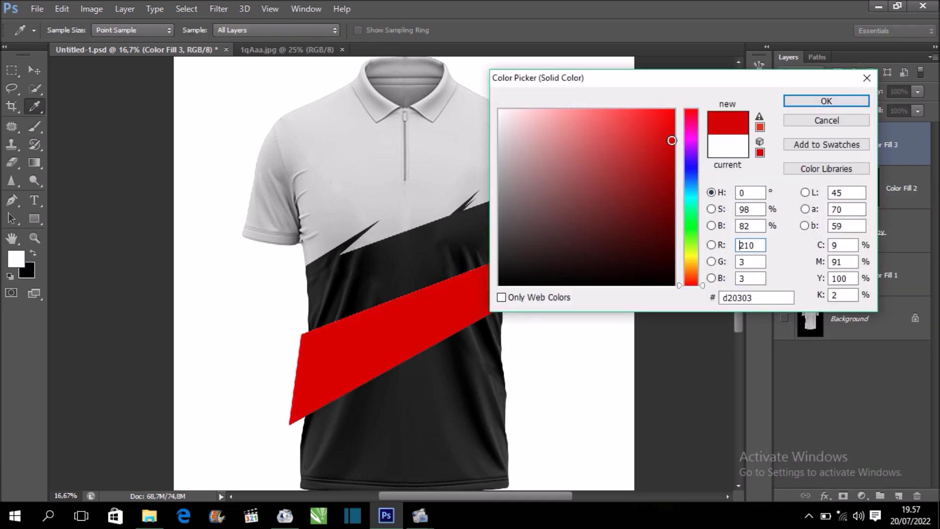
pyautogui.click(843, 102)
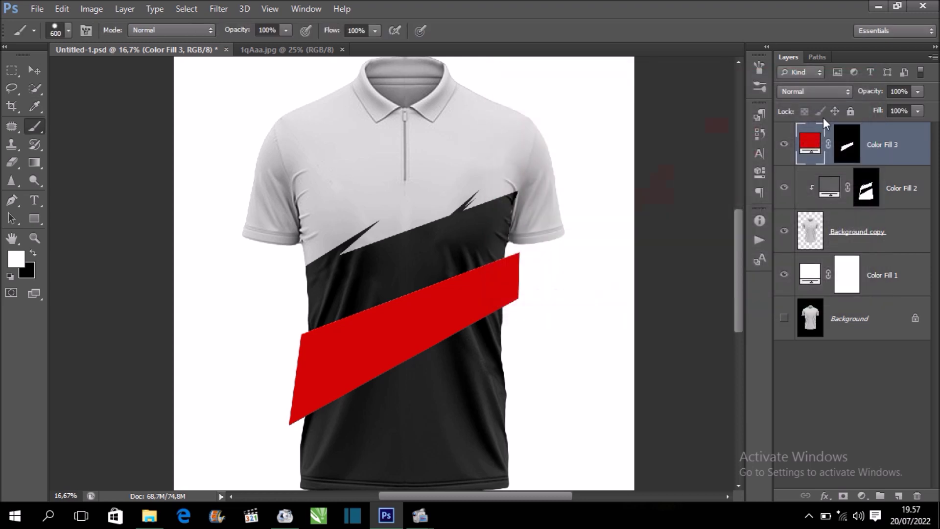
# Step: Set the red Color Fill 3 to Linear Burn and clip it to the layer below
pyautogui.click(821, 93)
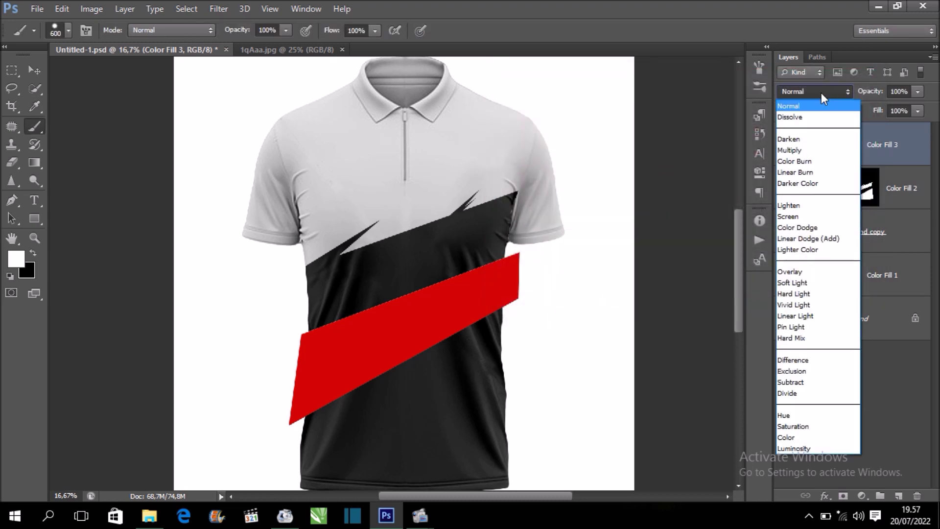
pyautogui.click(818, 172)
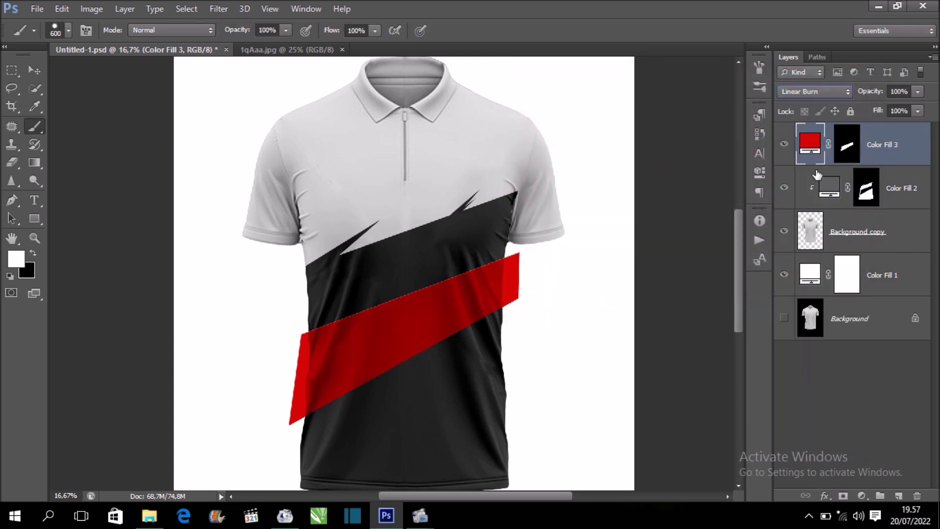
pyautogui.rightClick(895, 146)
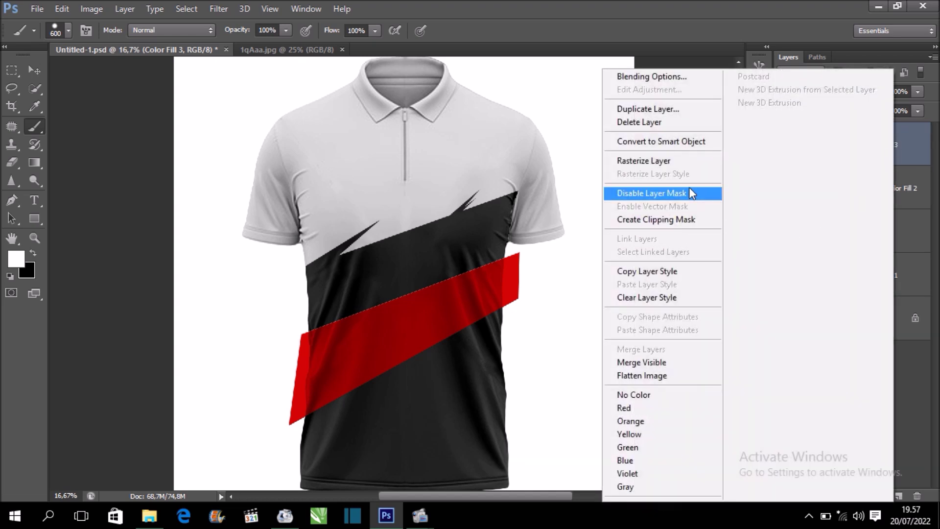
pyautogui.click(678, 218)
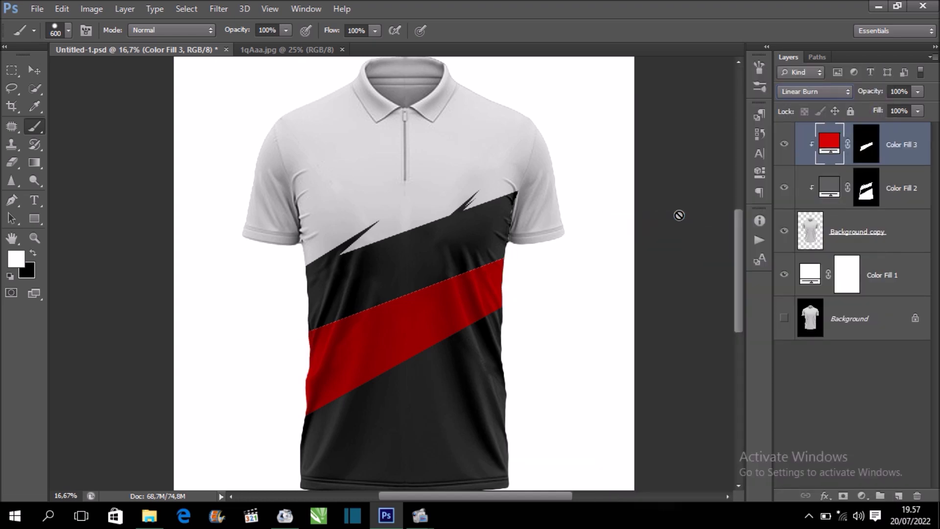
pyautogui.hotkey('ctrl', '+')
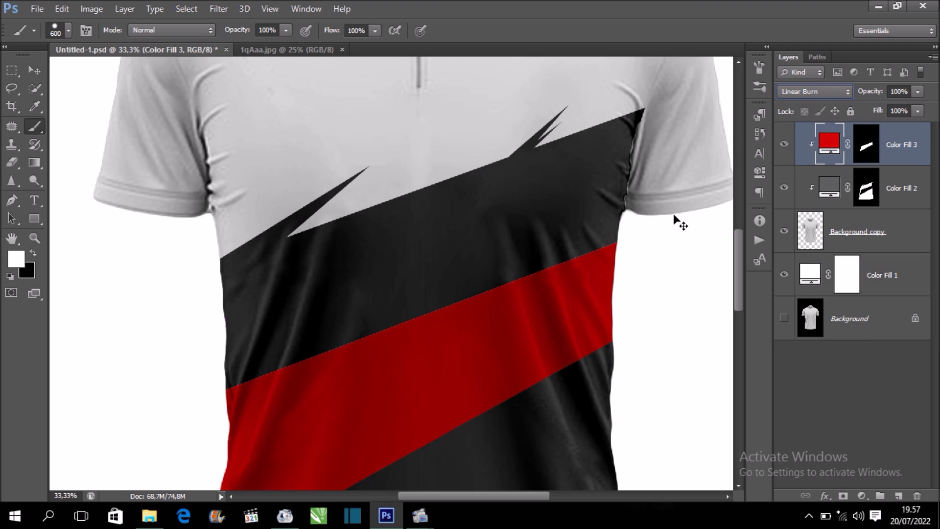
pyautogui.hotkey('ctrl', '-')
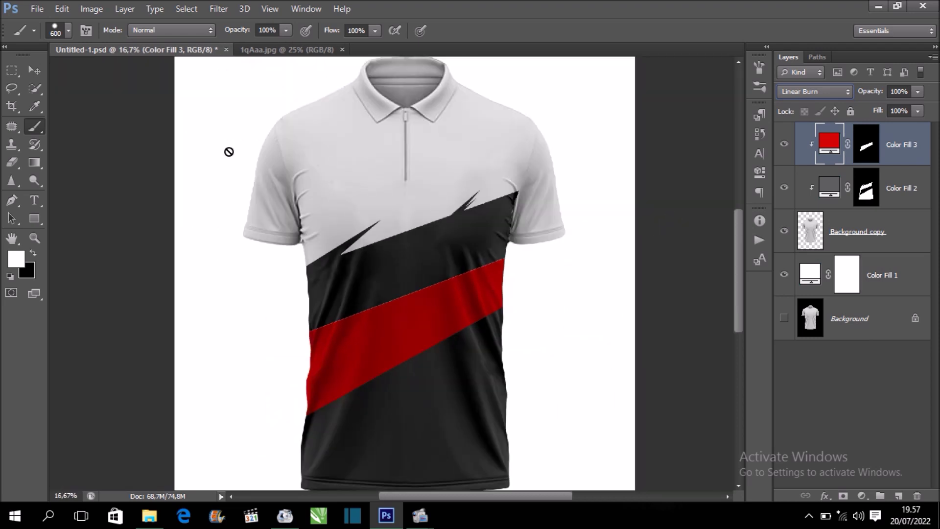
pyautogui.click(12, 199)
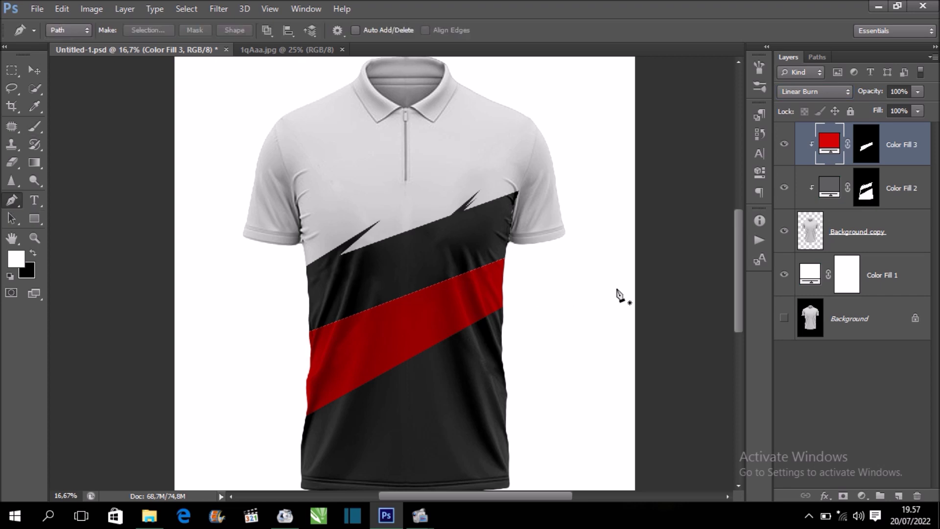
pyautogui.moveTo(734, 252); pyautogui.dragTo(736, 277)
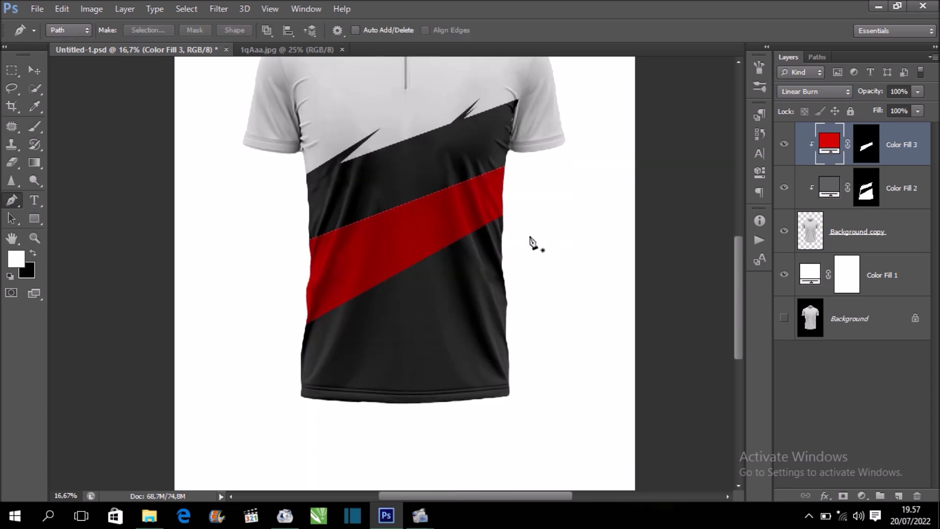
# Step: Pen a thin slash outline just below the wide red band and convert it to a selection
pyautogui.click(504, 239)
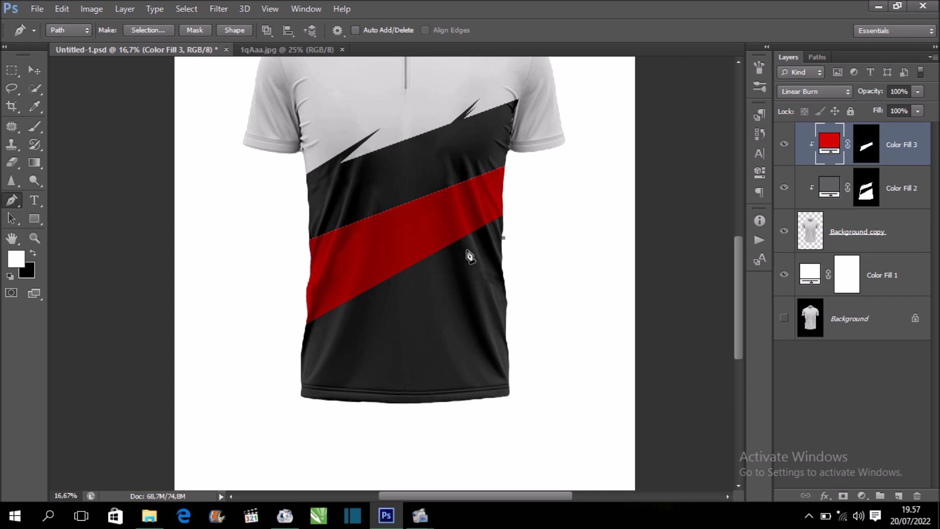
pyautogui.click(463, 269)
pyautogui.moveTo(503, 239); pyautogui.dragTo(510, 222)
pyautogui.hotkey('ctrl', '+')
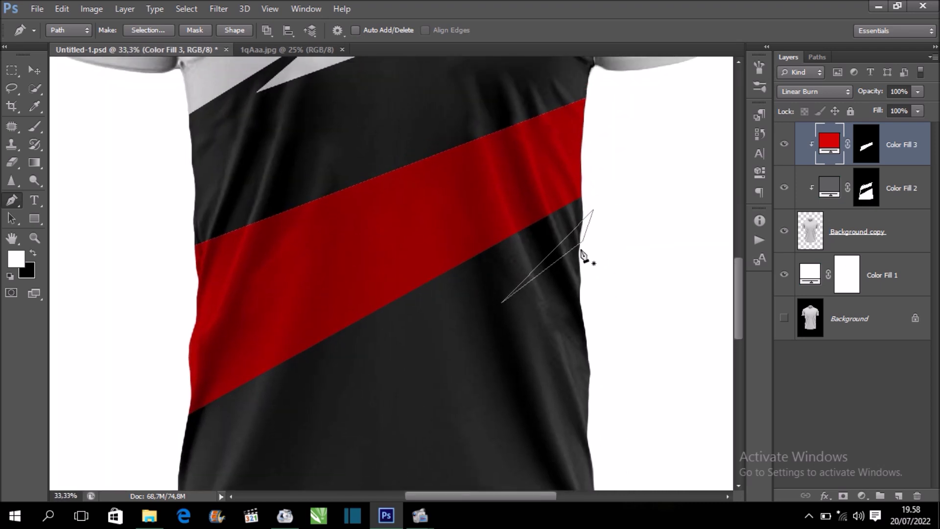
pyautogui.rightClick(563, 253)
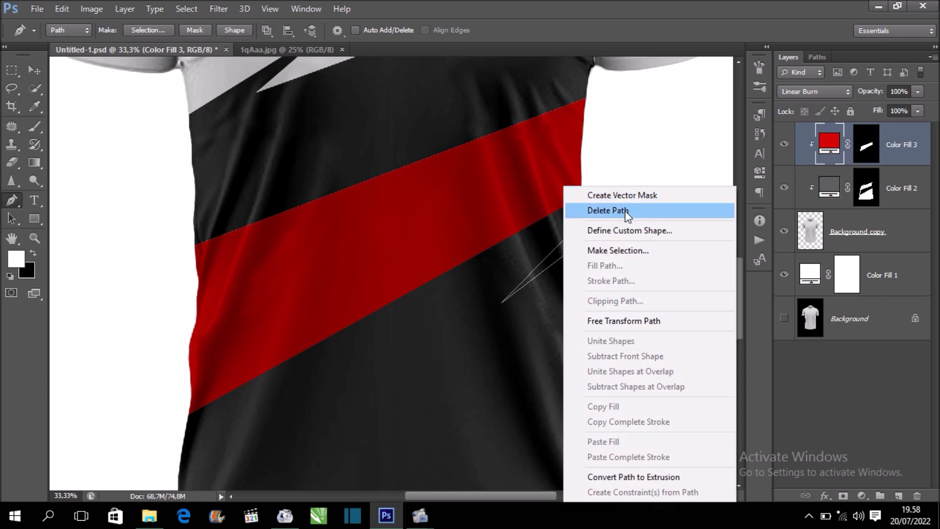
pyautogui.click(637, 211)
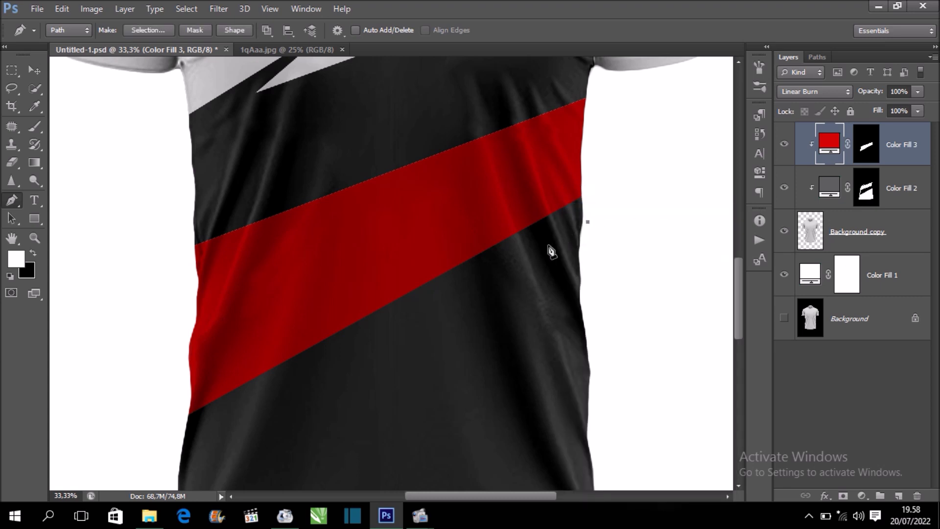
pyautogui.click(469, 297)
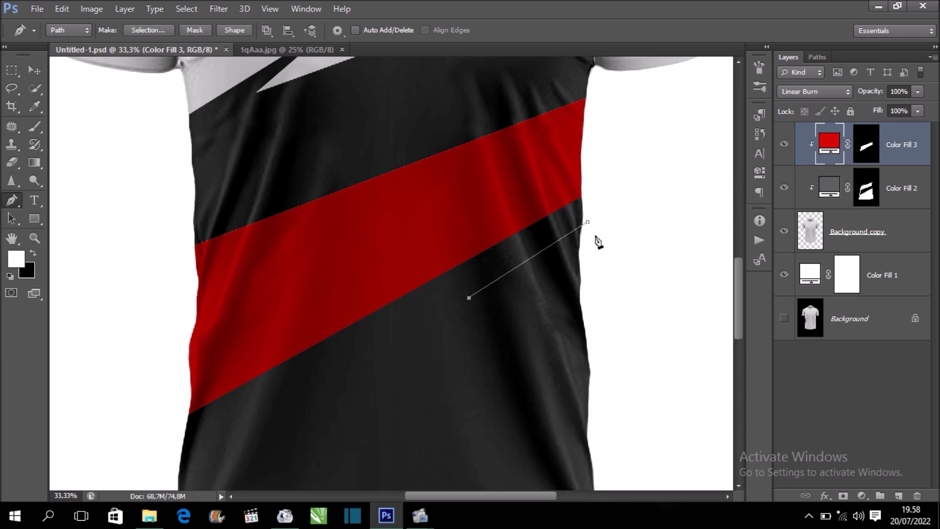
pyautogui.moveTo(603, 237); pyautogui.dragTo(591, 229)
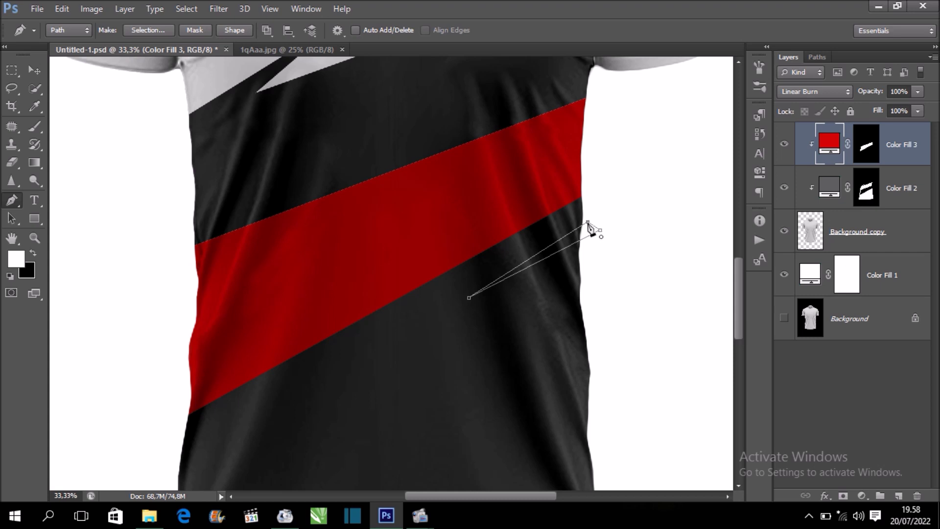
pyautogui.rightClick(585, 233)
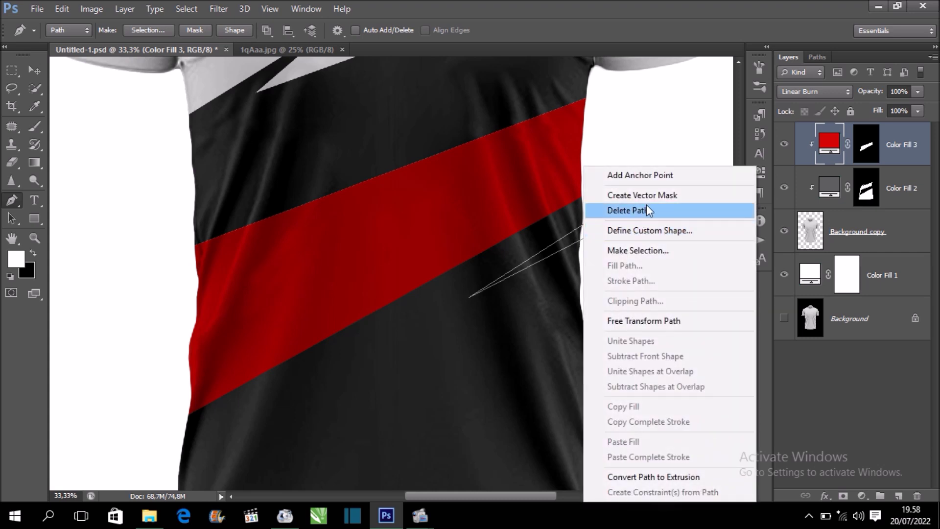
pyautogui.click(645, 250)
pyautogui.click(554, 149)
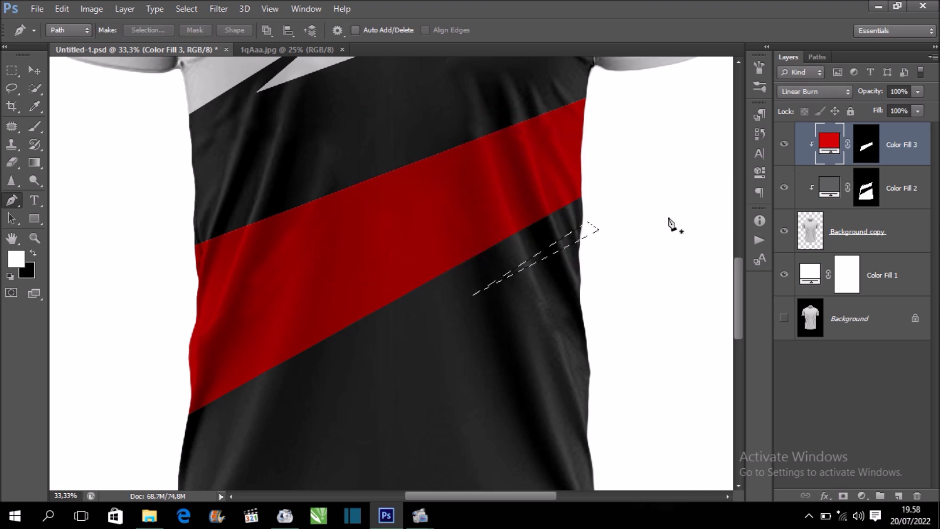
# Step: Paint the slash white on Color Fill 3's mask and black on Color Fill 2's mask, then deselect
pyautogui.click(872, 134)
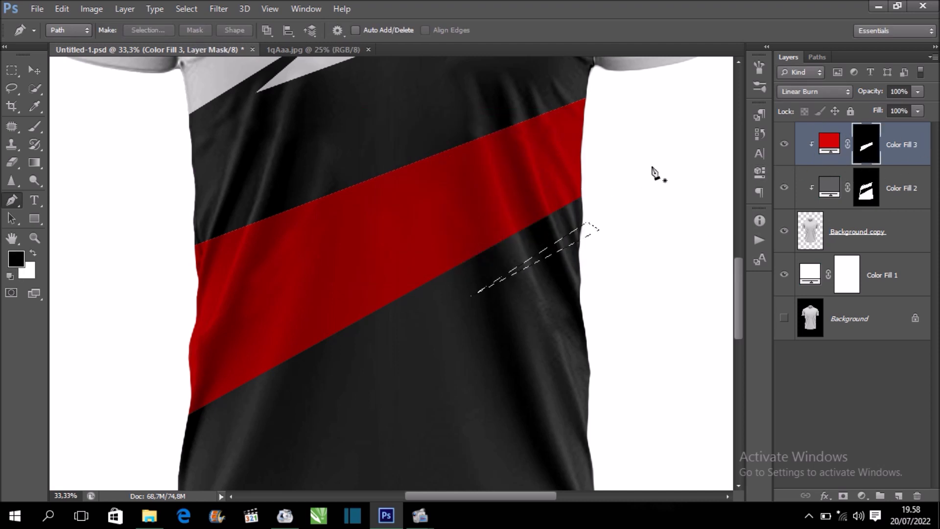
pyautogui.click(36, 129)
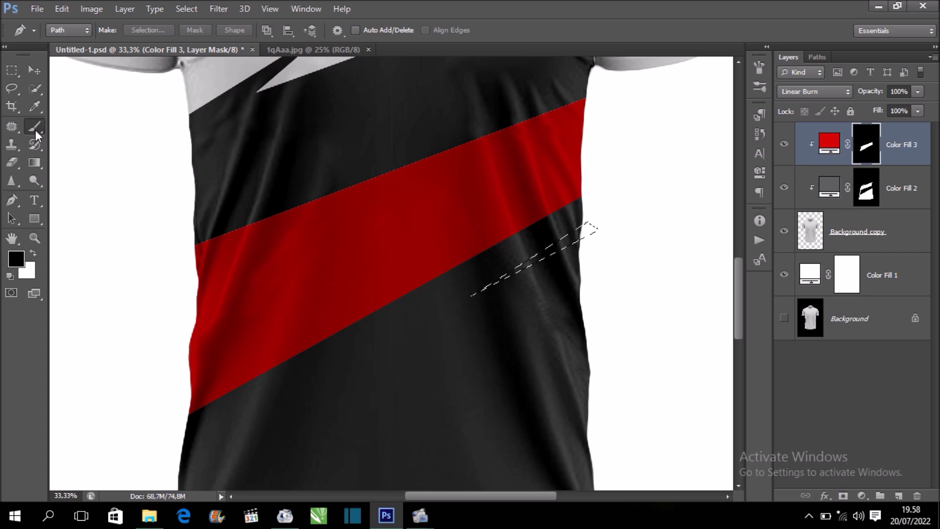
pyautogui.click(33, 253)
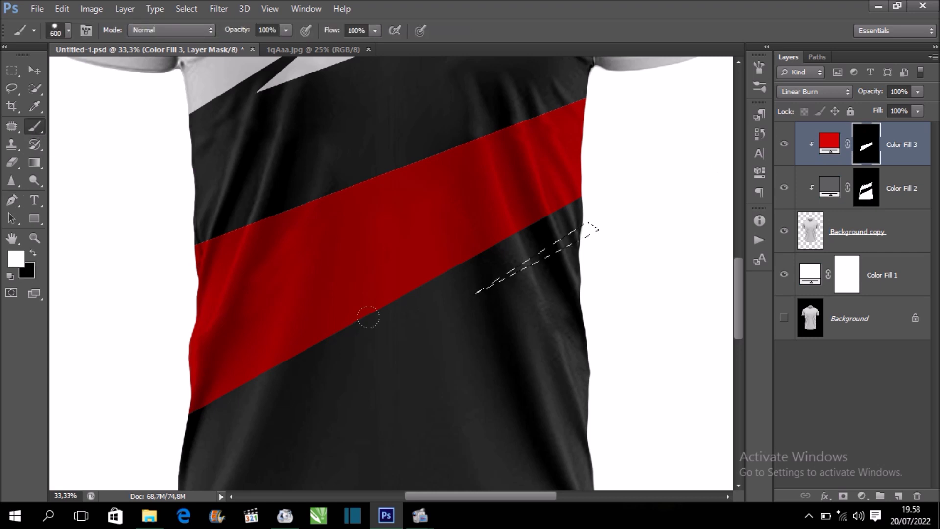
pyautogui.moveTo(456, 265); pyautogui.dragTo(579, 161)
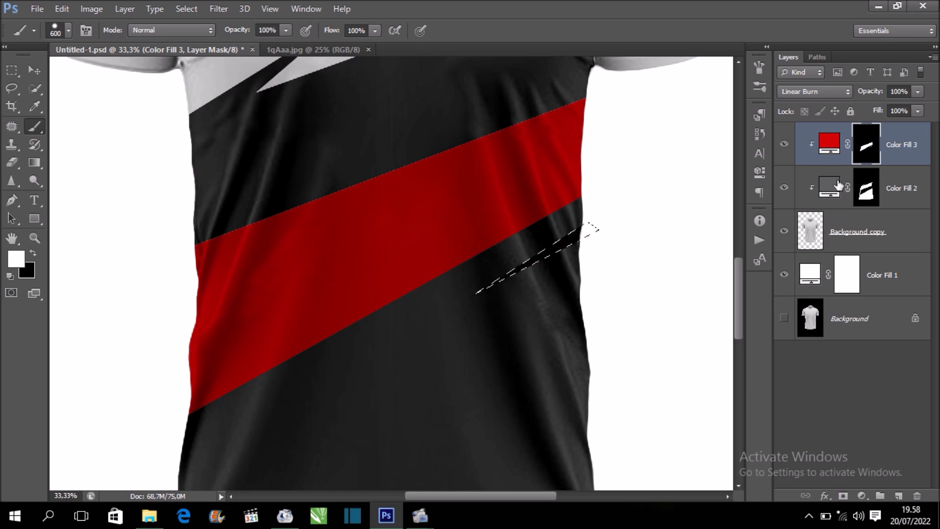
pyautogui.click(872, 192)
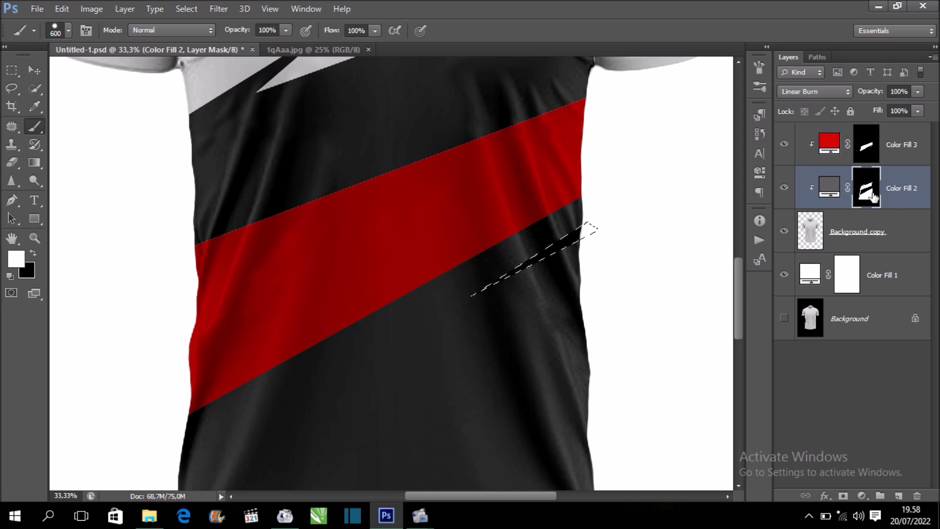
pyautogui.click(34, 255)
pyautogui.moveTo(491, 183); pyautogui.dragTo(409, 230)
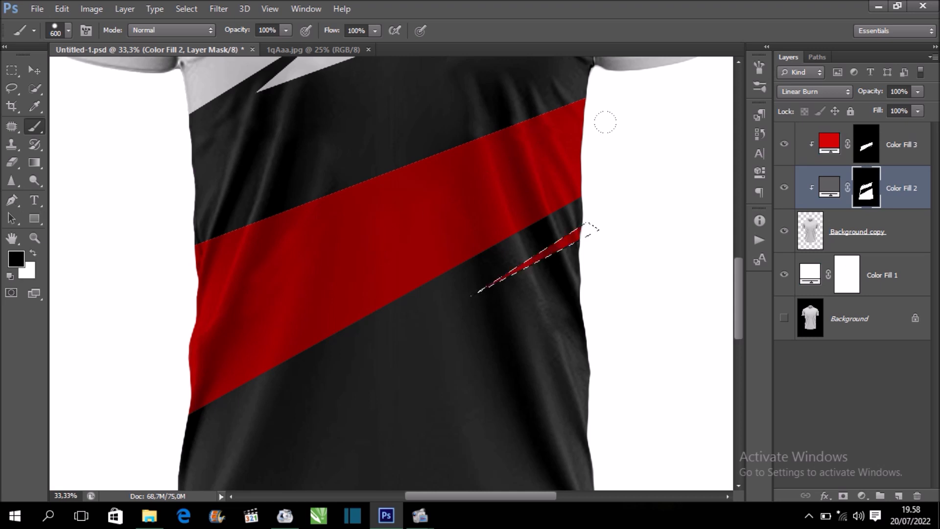
pyautogui.hotkey('ctrl', 'd')
pyautogui.hotkey('ctrl', '-')
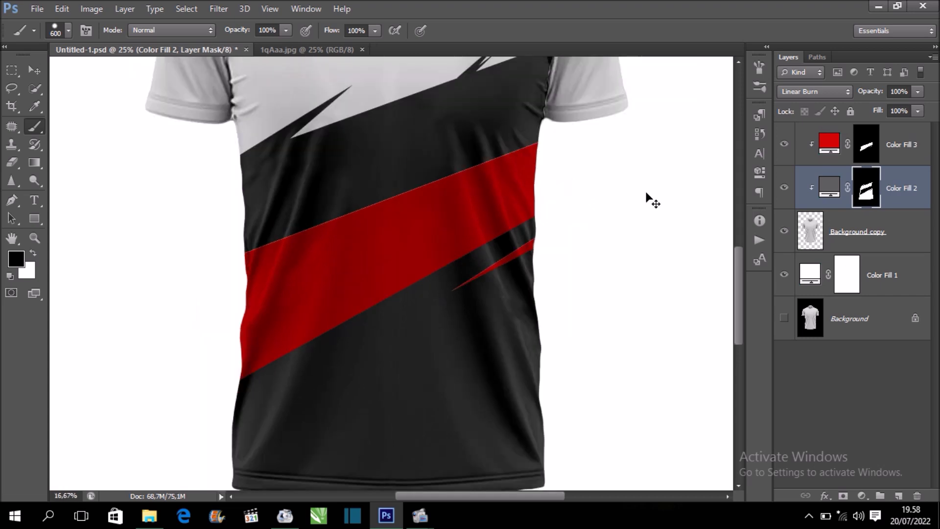
pyautogui.hotkey('ctrl', '-')
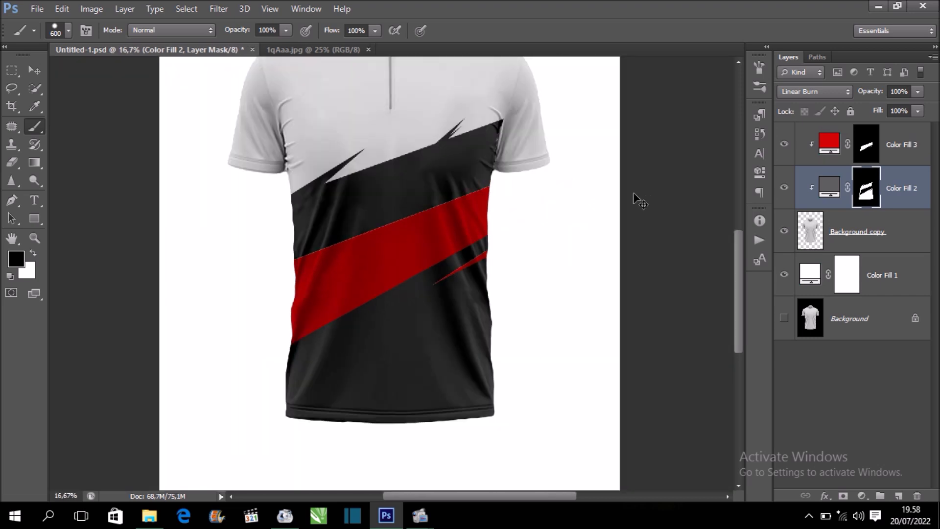
pyautogui.hotkey('ctrl', '+')
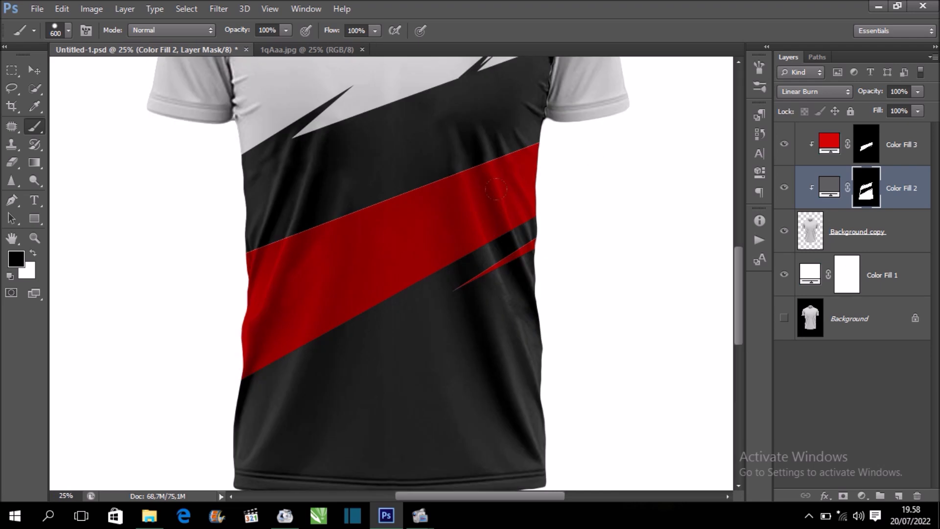
# Step: Pen a longer closed slash outline below the first one and make it a selection
pyautogui.click(12, 200)
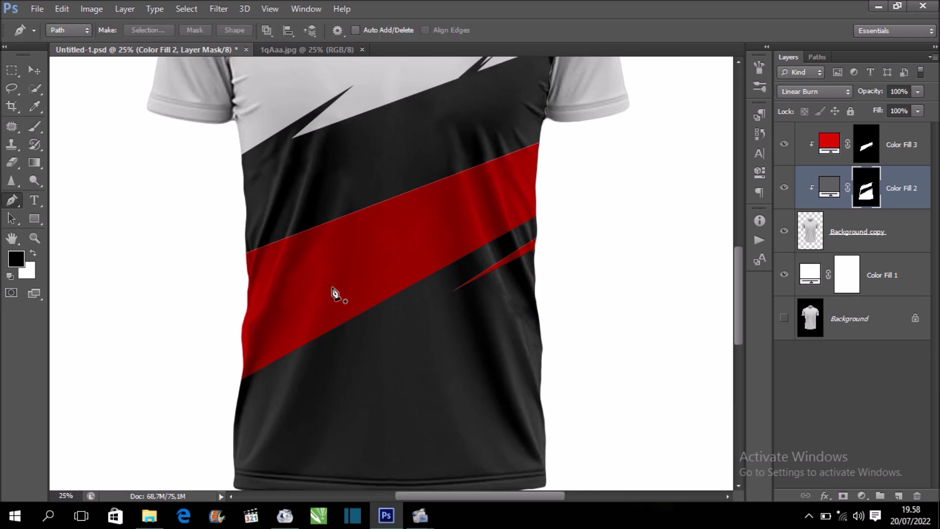
pyautogui.scroll(-1, 556, 279)
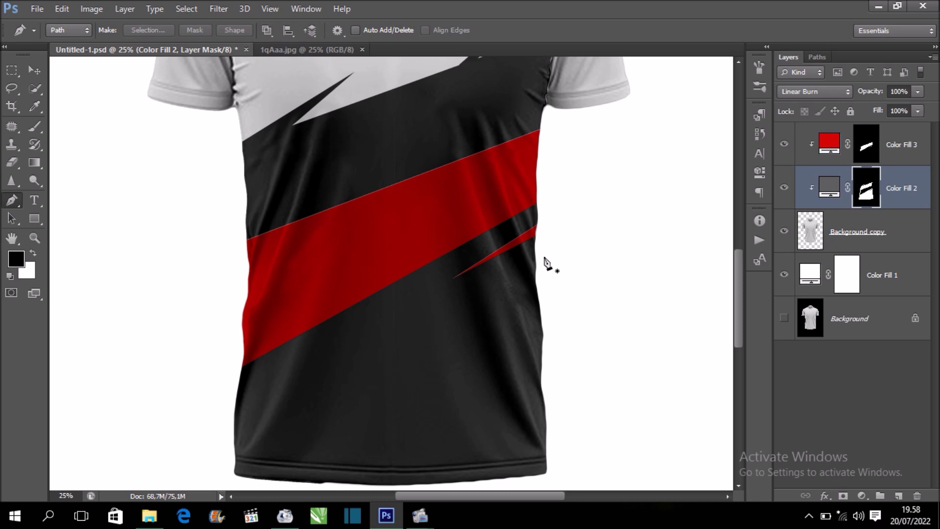
pyautogui.click(361, 359)
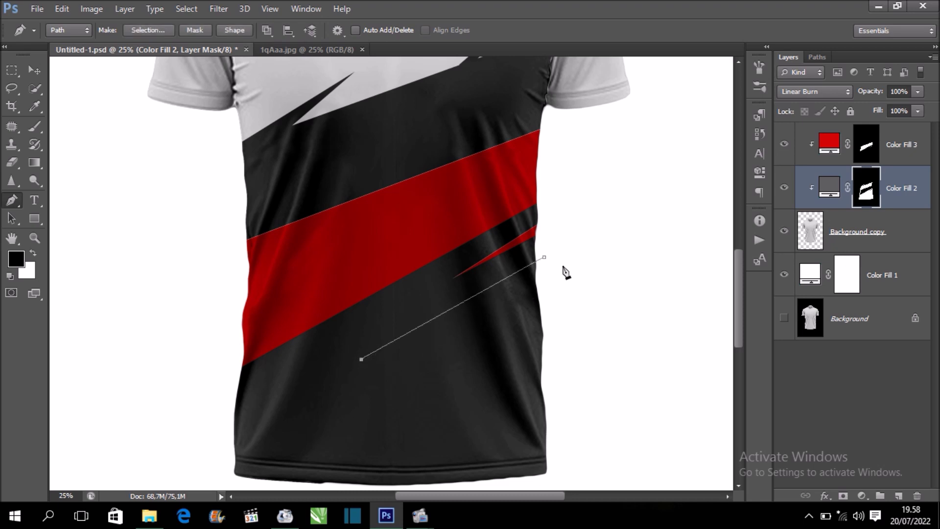
pyautogui.click(545, 271)
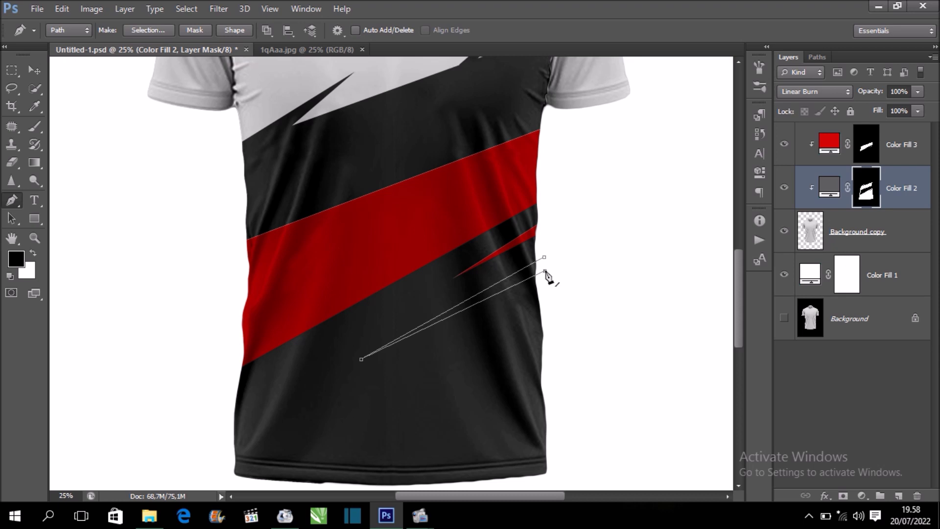
pyautogui.click(544, 259)
pyautogui.rightClick(541, 267)
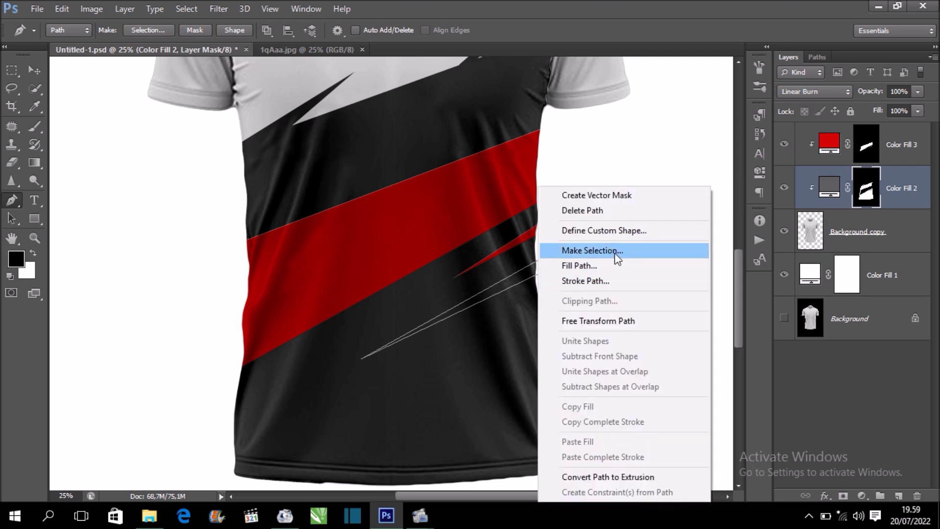
pyautogui.click(615, 253)
pyautogui.click(544, 146)
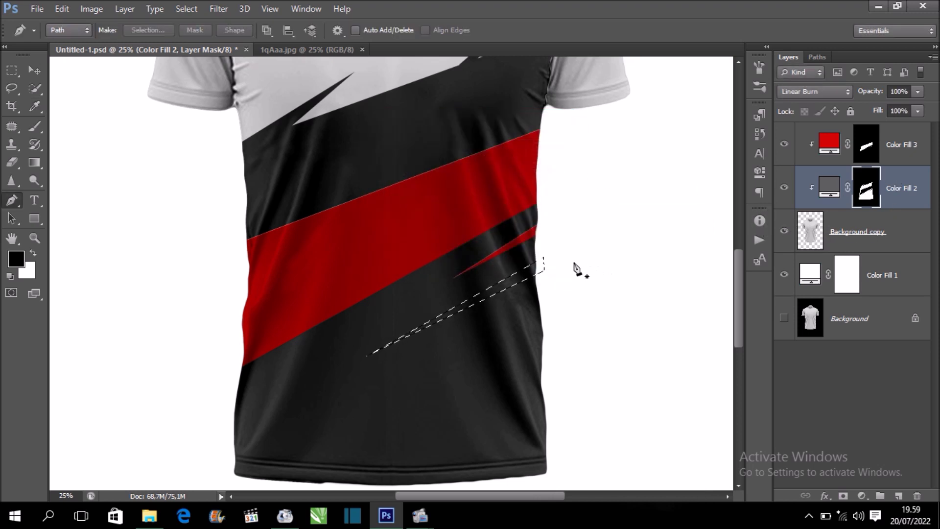
# Step: Fill the slash on Color Fill 2's mask, fill it white on Color Fill 3's mask, then deselect
pyautogui.hotkey('ctrl', 'BackSpace')
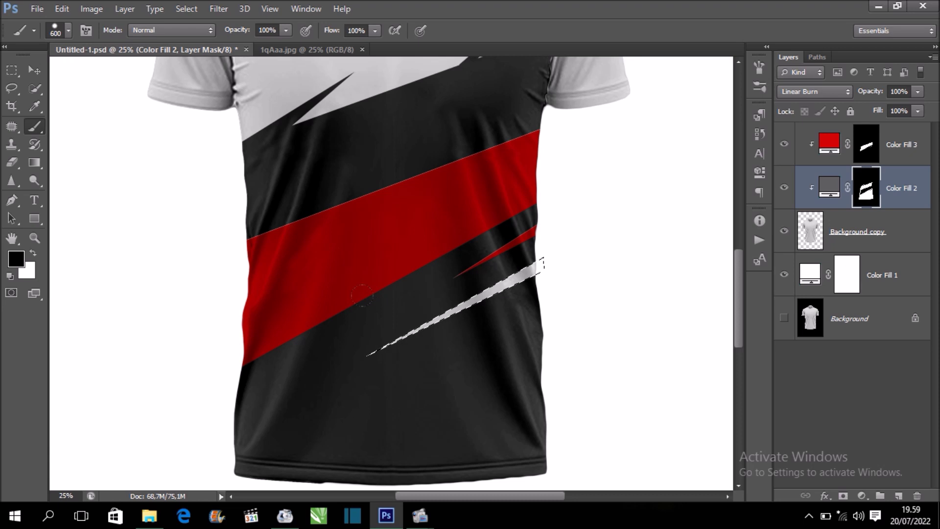
pyautogui.click(874, 148)
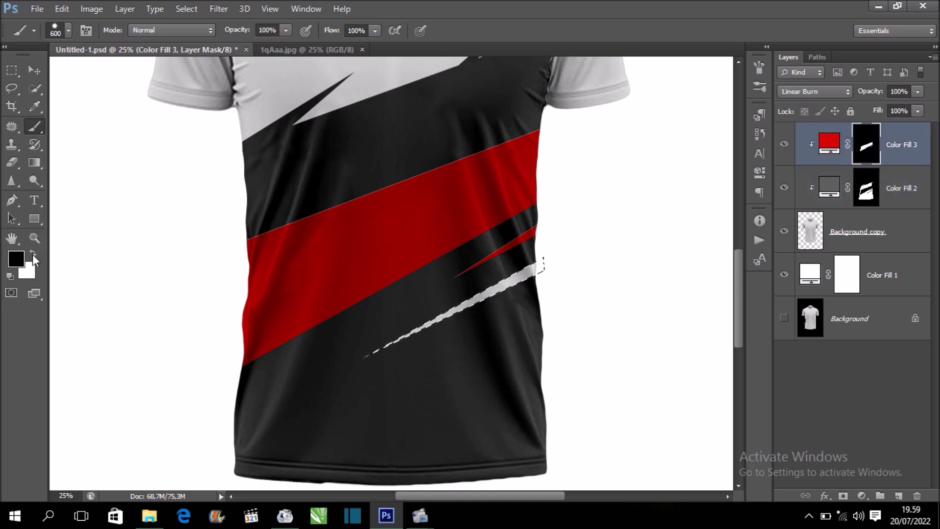
pyautogui.click(33, 252)
pyautogui.hotkey('alt', 'BackSpace')
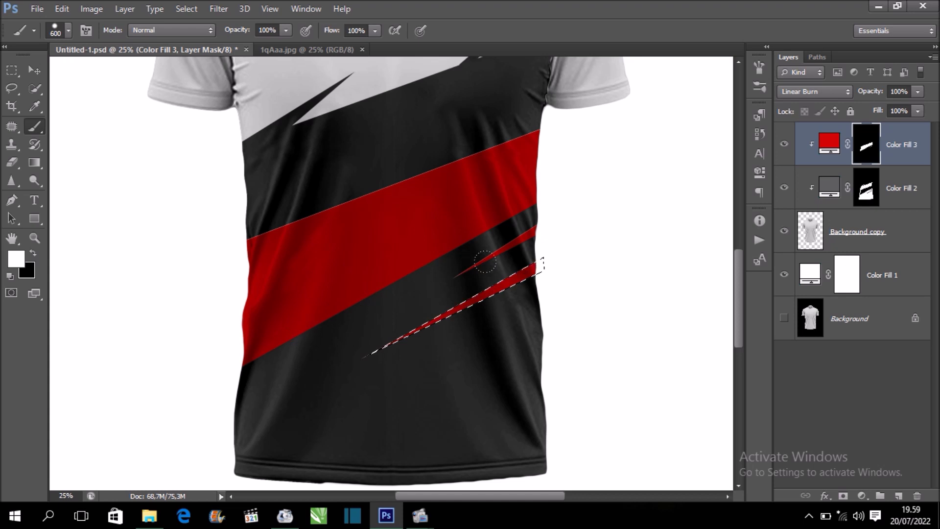
pyautogui.hotkey('ctrl', 'd')
pyautogui.hotkey('ctrl', '-')
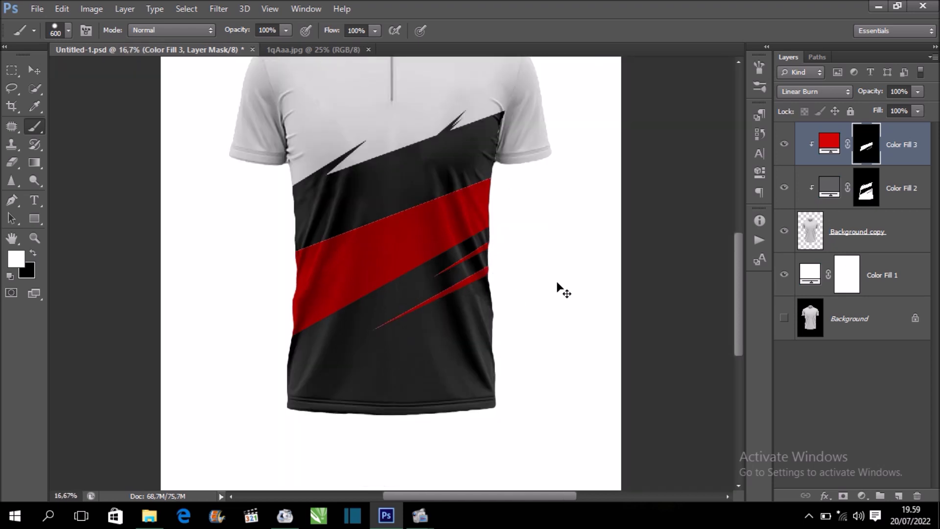
pyautogui.hotkey('ctrl', '+')
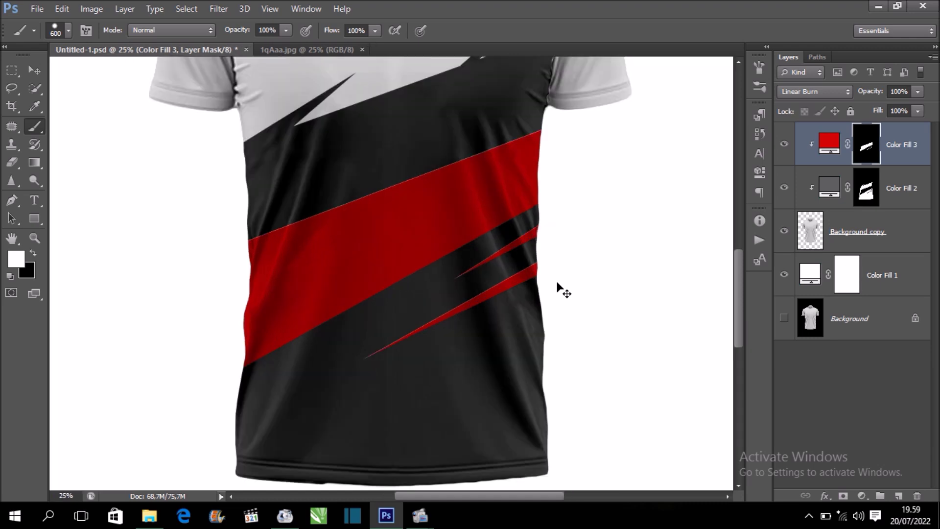
pyautogui.hotkey('ctrl', '-')
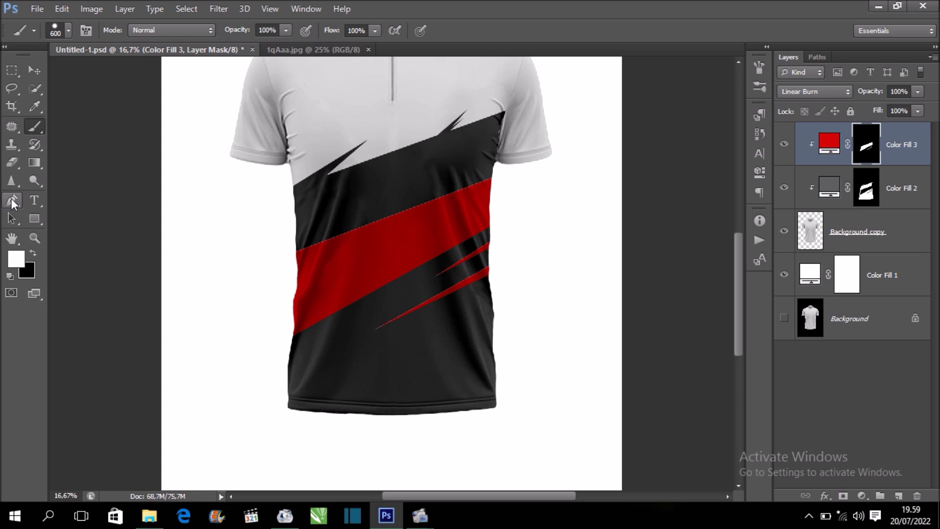
# Step: Pen a short third slash outline near the shirt's right edge and make it a selection
pyautogui.click(11, 200)
pyautogui.hotkey('ctrl', '+')
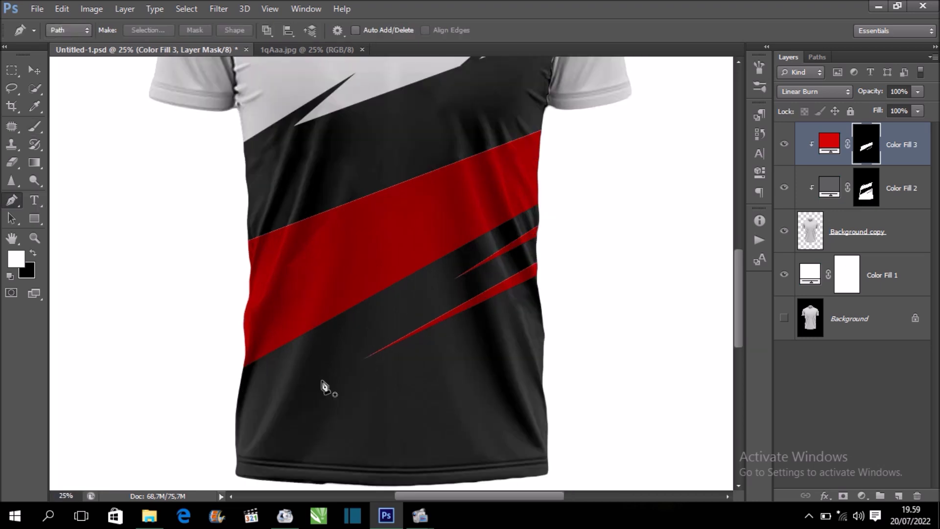
pyautogui.click(549, 298)
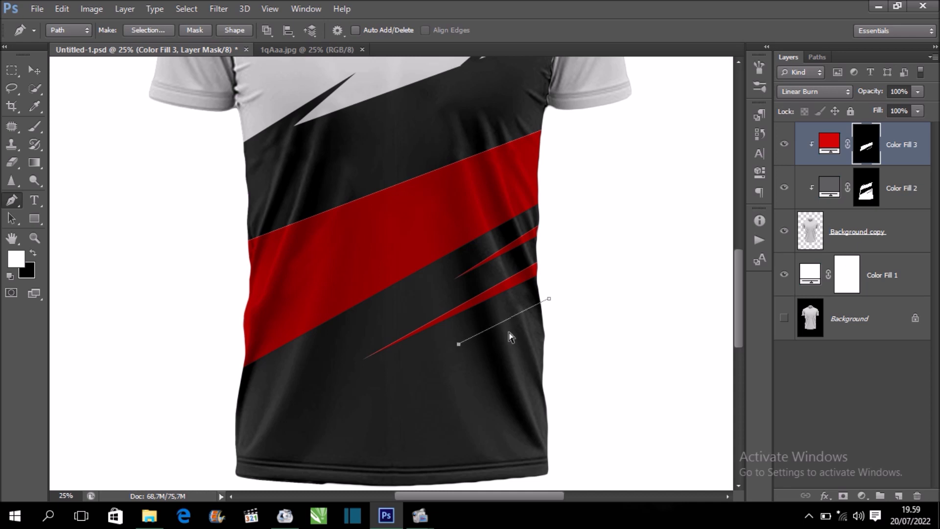
pyautogui.click(495, 332)
pyautogui.rightClick(549, 303)
pyautogui.click(630, 248)
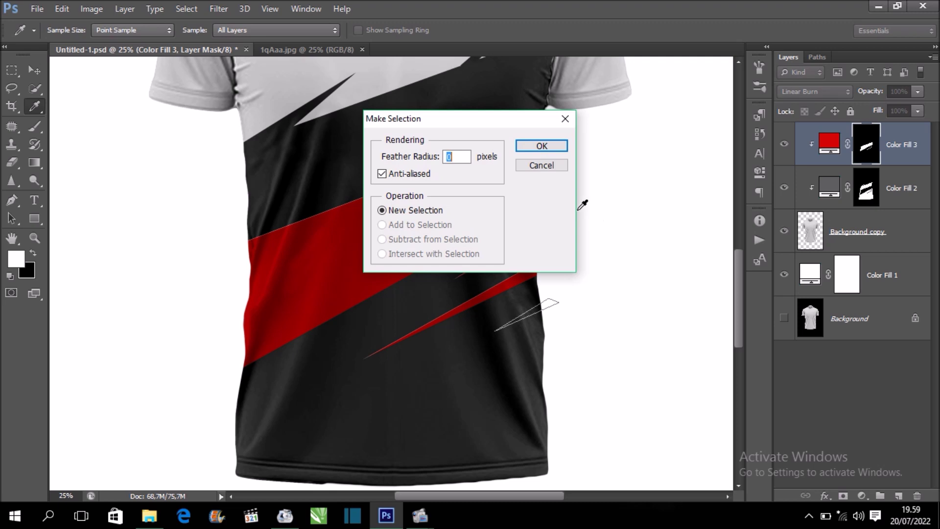
pyautogui.click(536, 147)
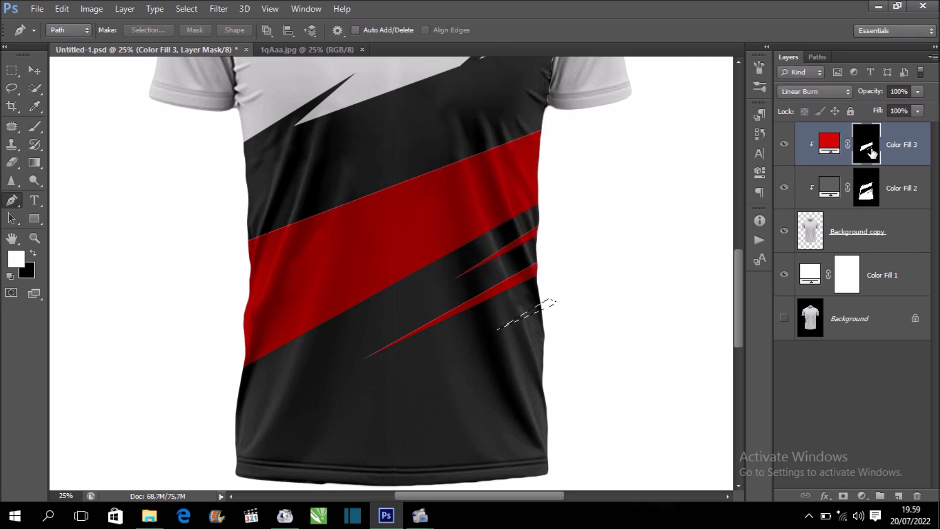
# Step: Brush the slash into the Color Fill 2 and Color Fill 3 masks so it shows red, then deselect
pyautogui.click(863, 191)
pyautogui.click(32, 253)
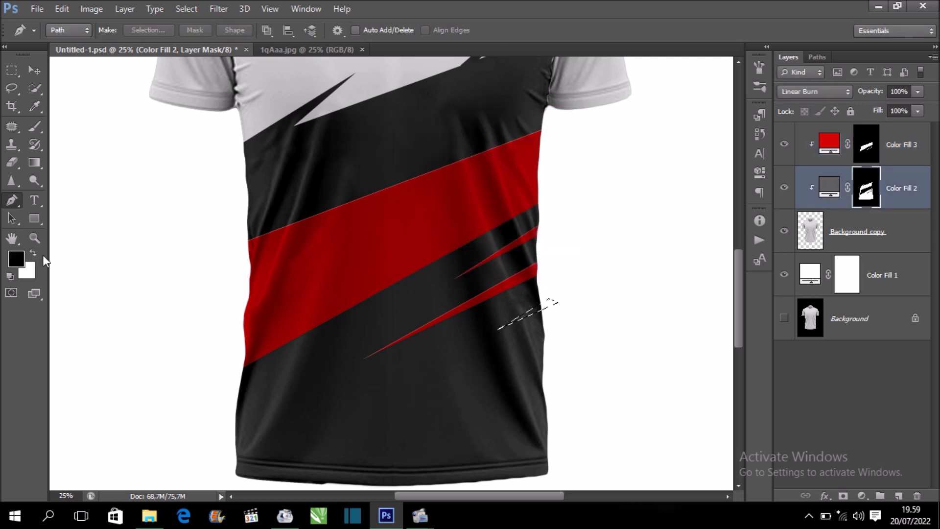
pyautogui.click(34, 126)
pyautogui.click(529, 314)
pyautogui.click(875, 153)
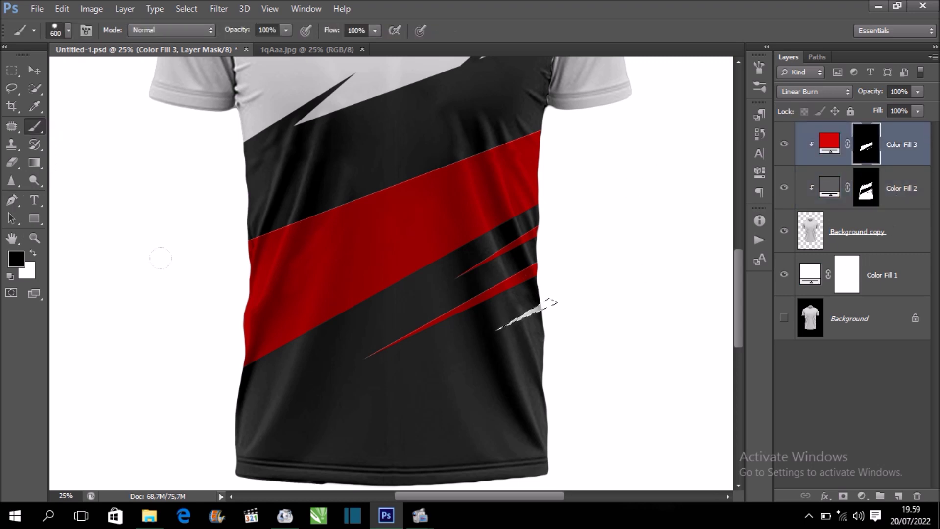
pyautogui.click(33, 253)
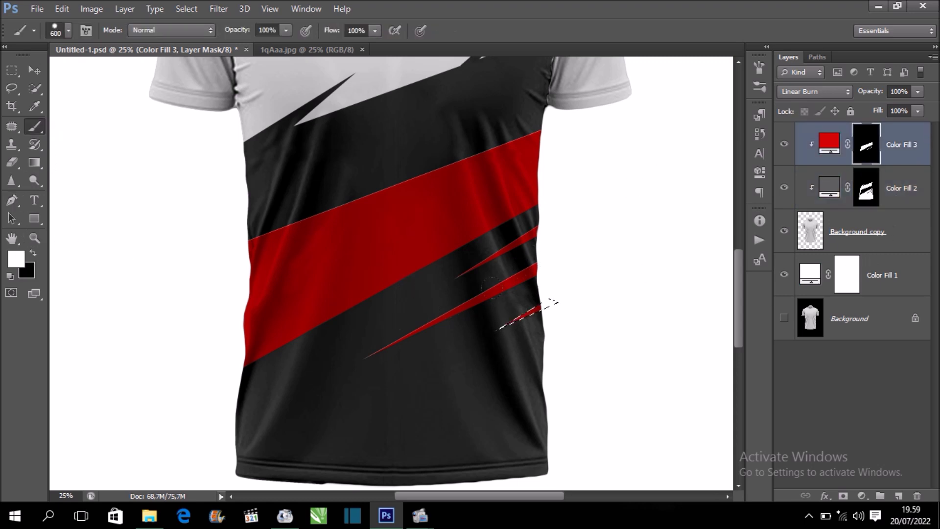
pyautogui.hotkey('ctrl', 'd')
pyautogui.hotkey('ctrl', '-')
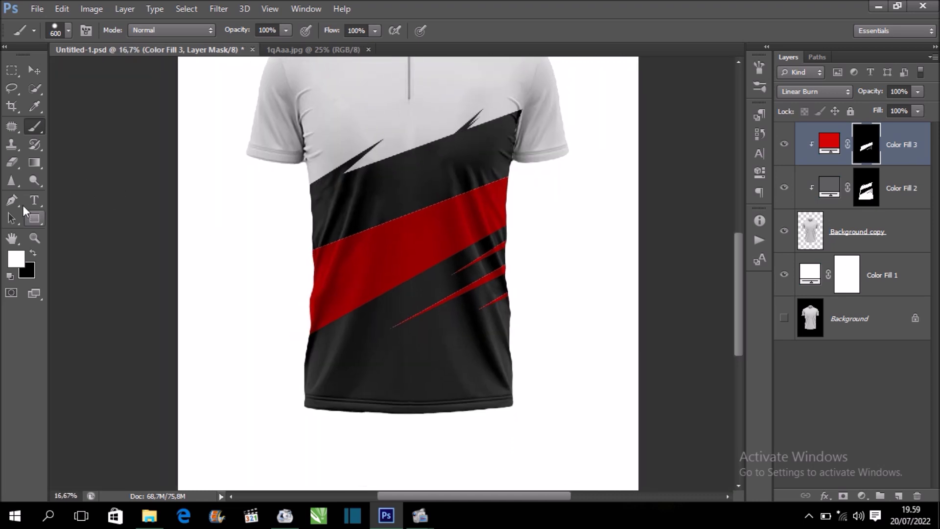
# Step: Pen a small curved slash outline above the lower-left hem and make it a selection
pyautogui.click(12, 200)
pyautogui.hotkey('ctrl', '+')
pyautogui.moveTo(384, 368); pyautogui.dragTo(388, 336)
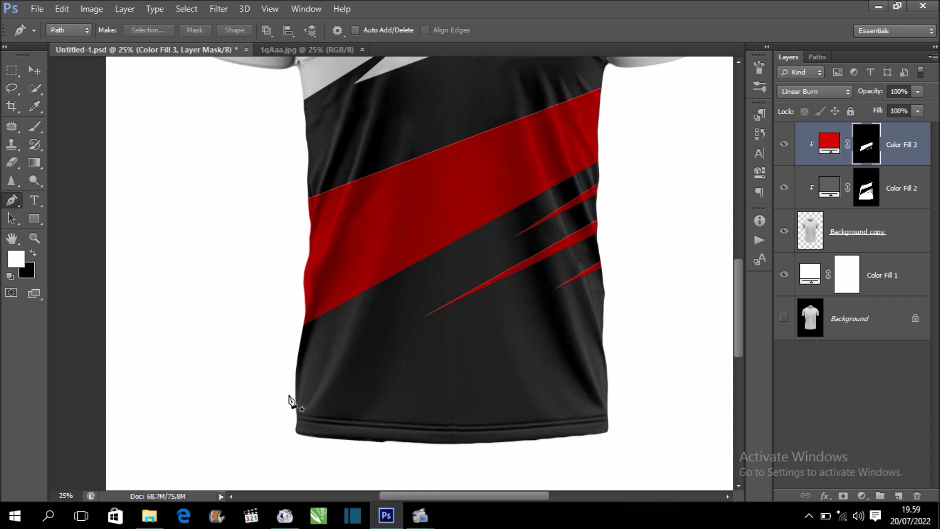
pyautogui.moveTo(289, 395); pyautogui.dragTo(347, 362)
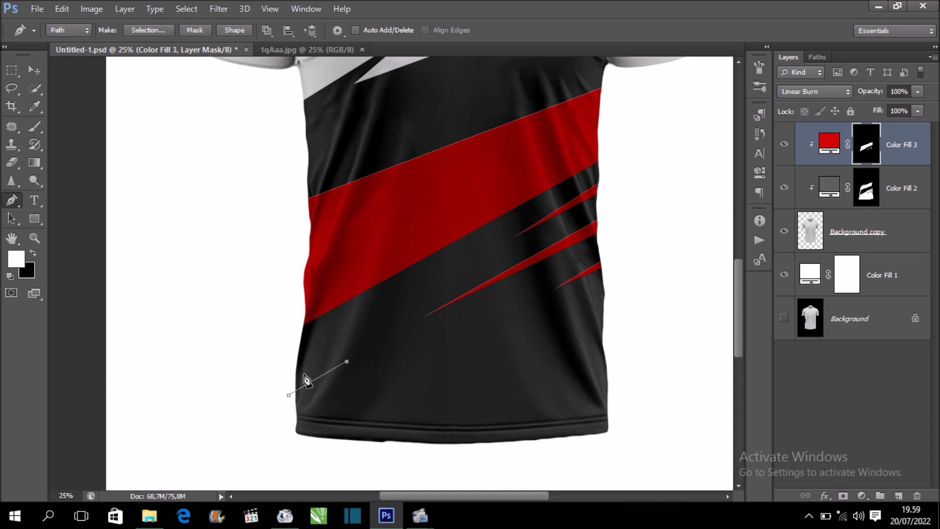
pyautogui.click(292, 379)
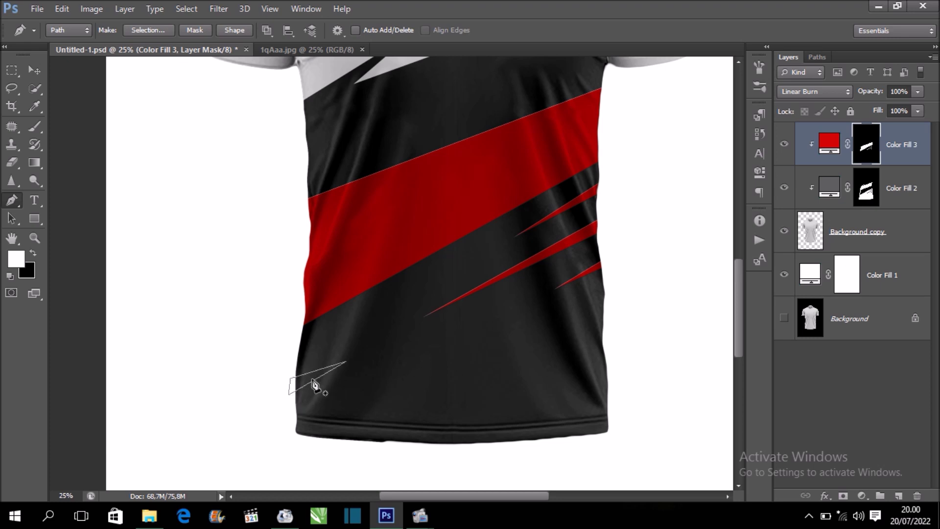
pyautogui.rightClick(314, 386)
pyautogui.click(419, 126)
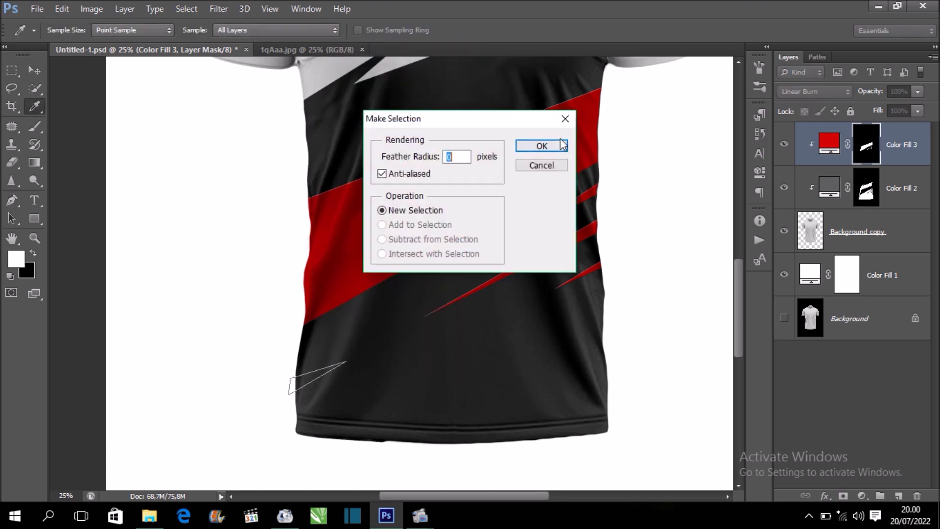
pyautogui.click(542, 146)
# Step: Paint the slash into the Color Fill 2 and Color Fill 3 masks so it shows red
pyautogui.click(867, 191)
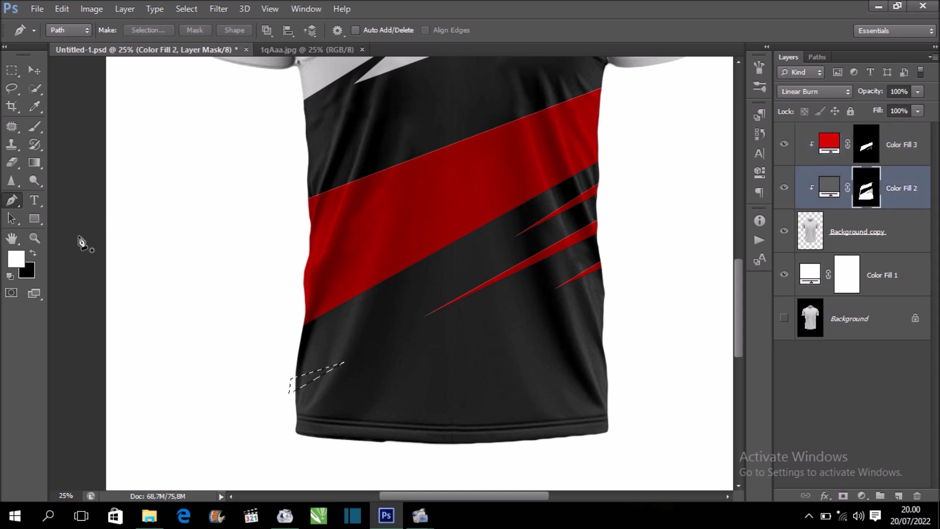
pyautogui.click(34, 238)
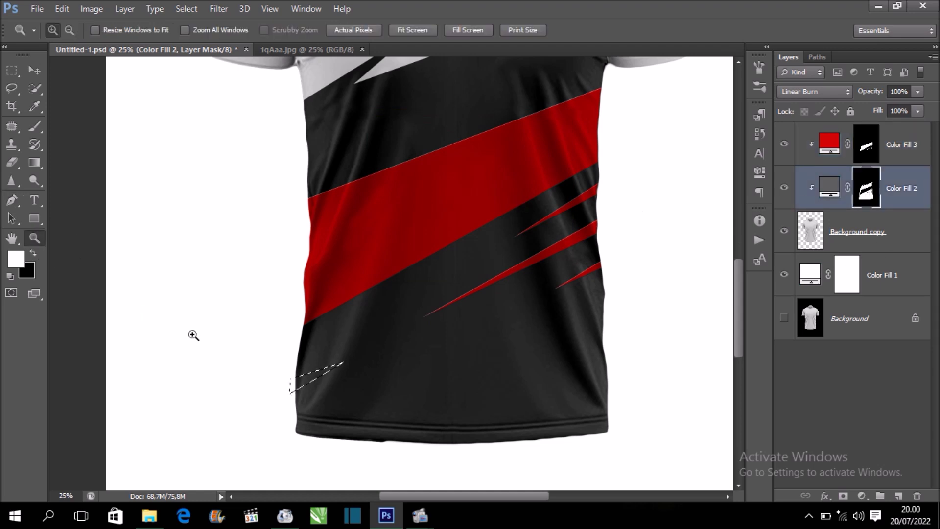
pyautogui.click(33, 253)
pyautogui.click(35, 127)
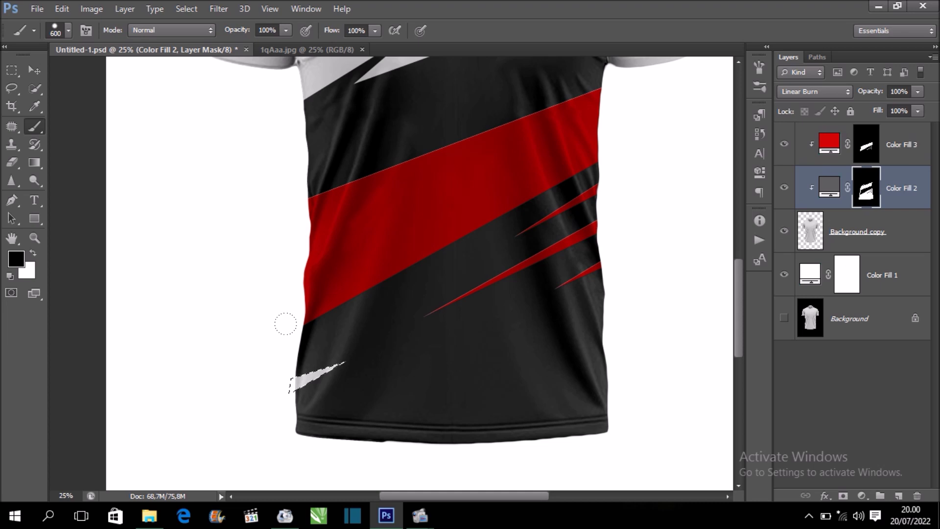
pyautogui.click(867, 143)
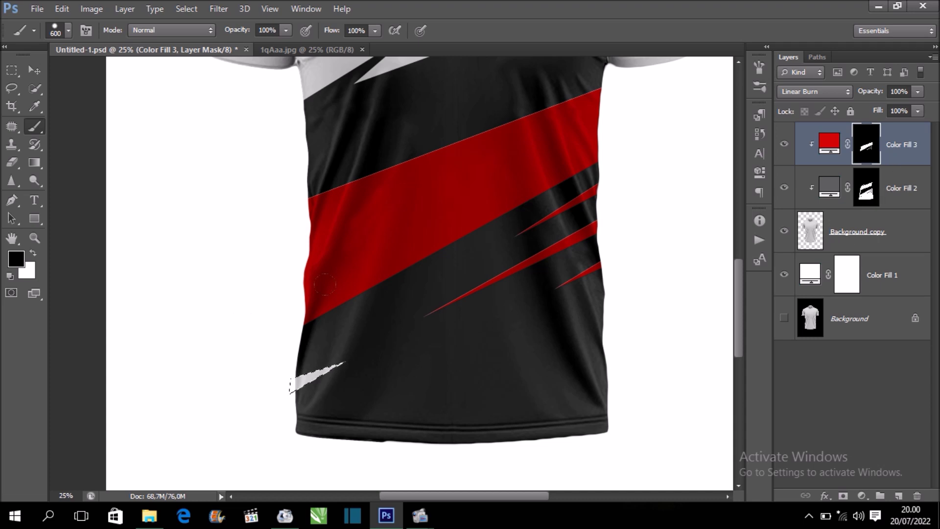
pyautogui.click(34, 254)
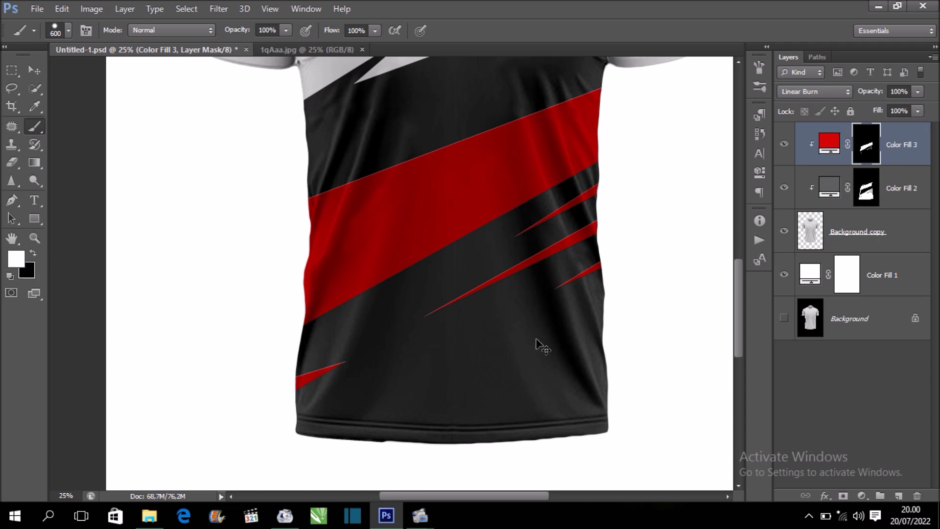
pyautogui.hotkey('ctrl', '-')
pyautogui.hotkey('ctrl', '-')
pyautogui.moveTo(516, 272); pyautogui.dragTo(501, 327)
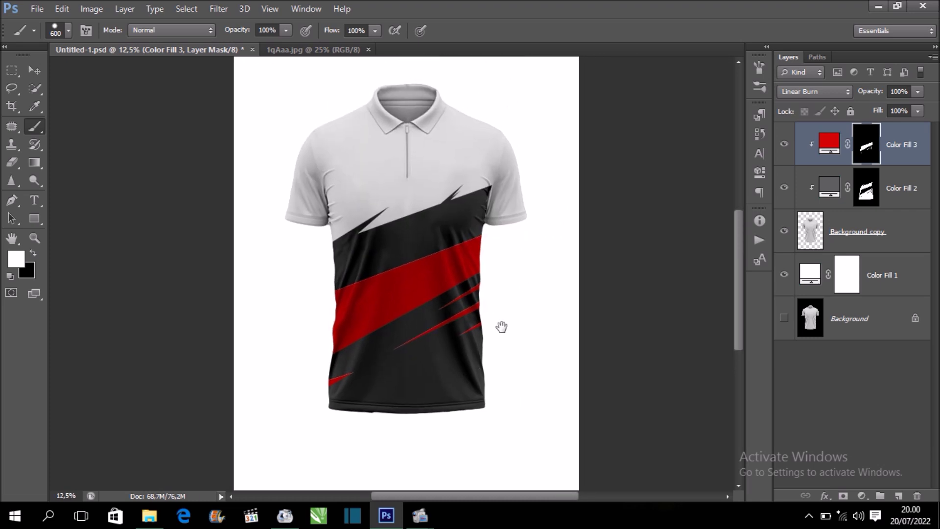
pyautogui.hotkey('ctrl', '+')
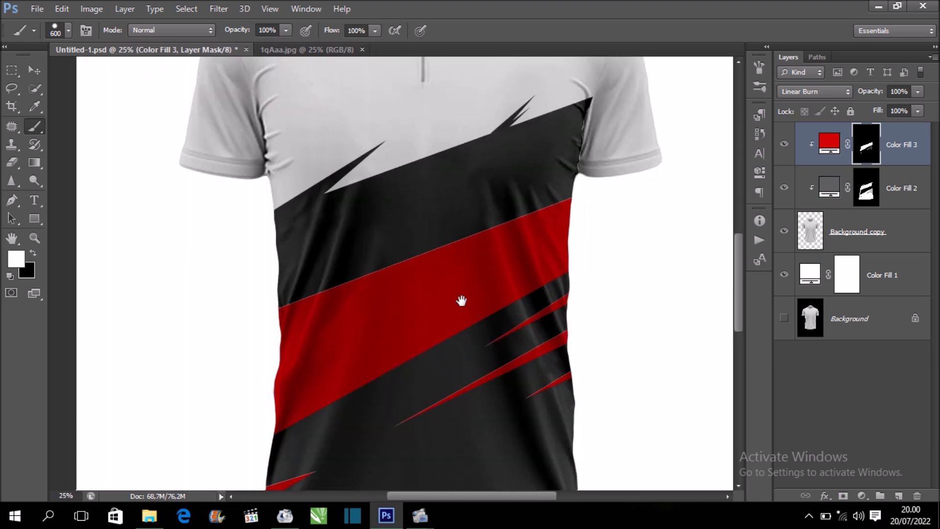
pyautogui.moveTo(459, 298); pyautogui.dragTo(475, 277)
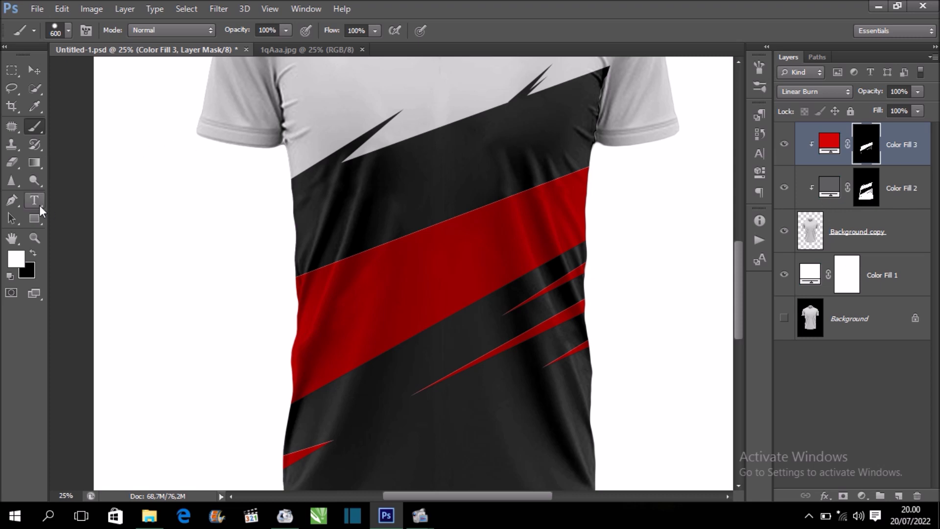
pyautogui.click(12, 200)
pyautogui.scroll(-1, 294, 255)
# Step: Pen a thin closed slash over the red band's left end and make it a selection
pyautogui.click(283, 301)
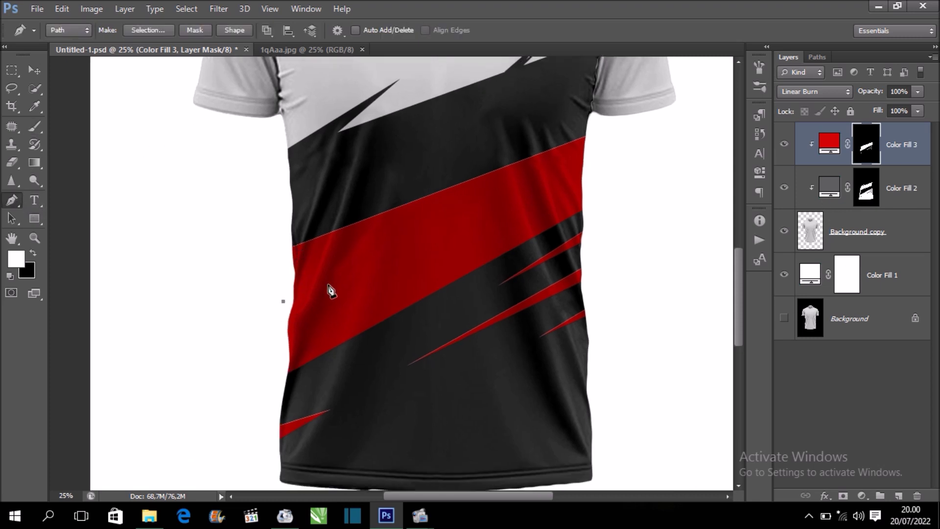
pyautogui.click(399, 247)
pyautogui.click(402, 254)
pyautogui.click(277, 328)
pyautogui.rightClick(300, 307)
pyautogui.click(342, 253)
pyautogui.click(543, 147)
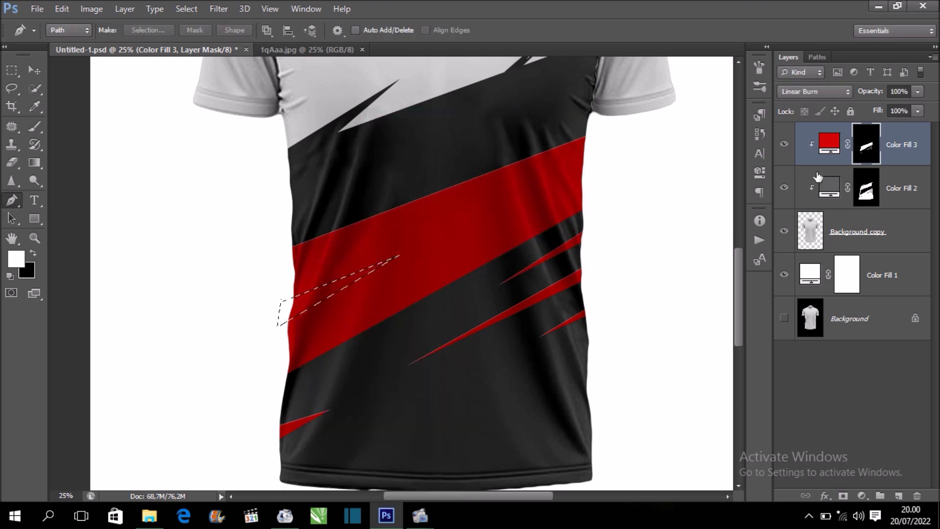
# Step: Paint black on Color Fill 3's mask and paint Color Fill 2's mask so the slash turns dark, then deselect
pyautogui.press('x')
pyautogui.press('b')
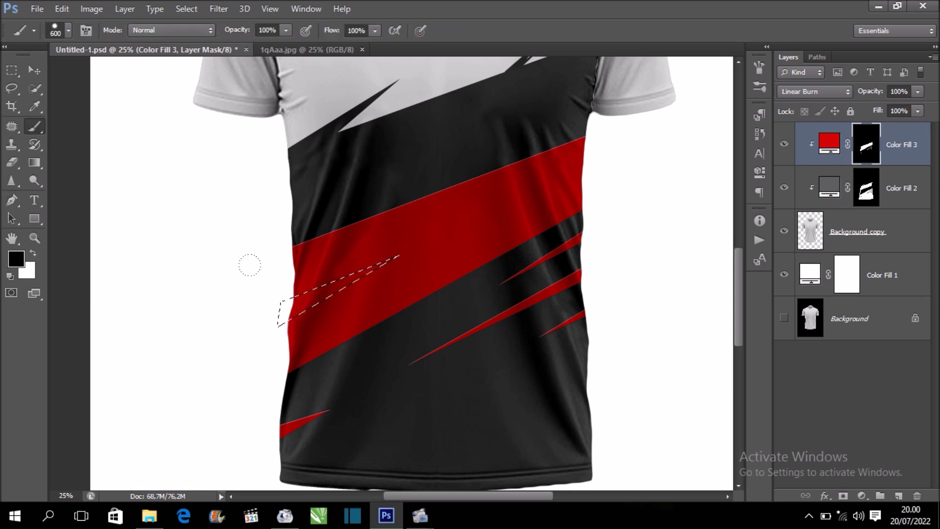
pyautogui.moveTo(248, 265); pyautogui.dragTo(308, 248)
pyautogui.hotkey('alt', '[')
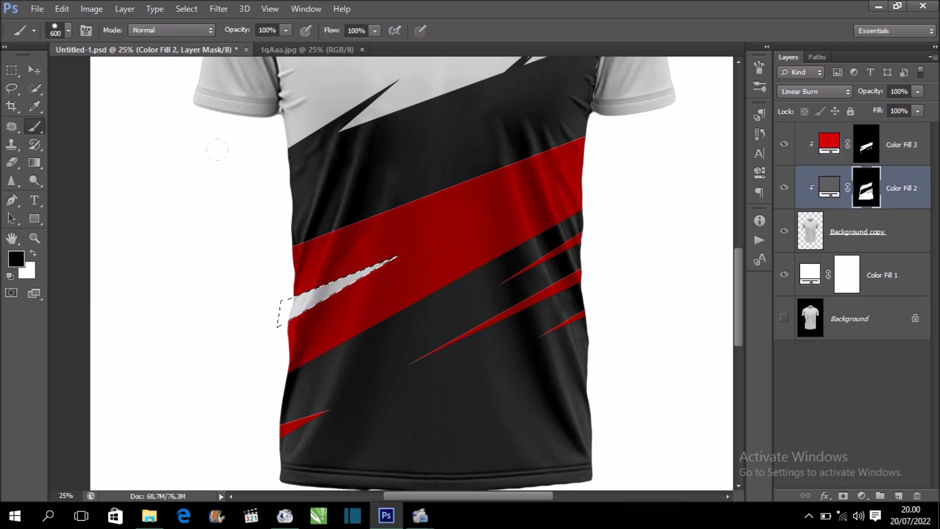
pyautogui.press('x')
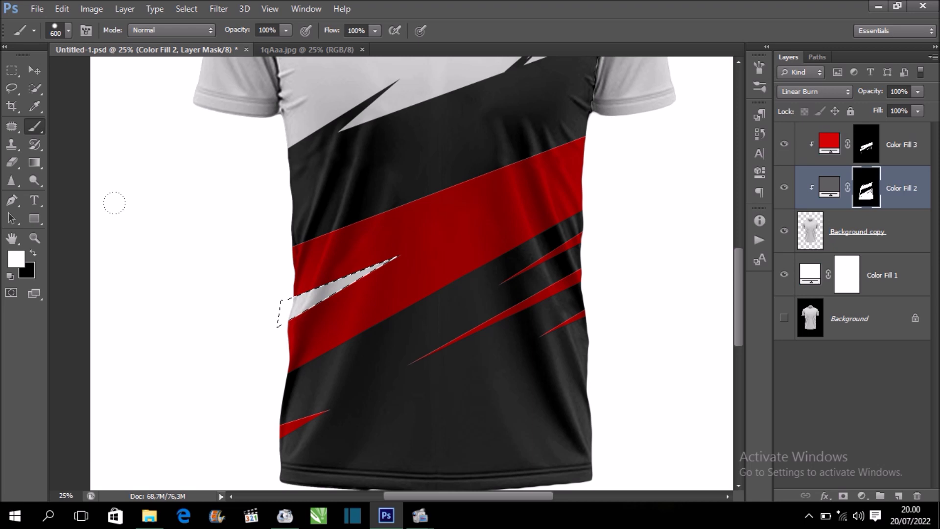
pyautogui.moveTo(212, 243); pyautogui.dragTo(370, 210)
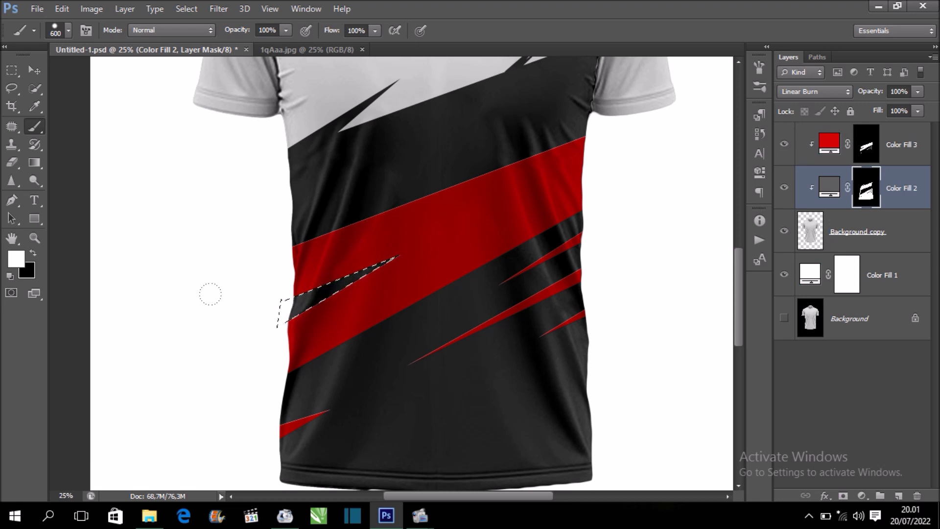
pyautogui.hotkey('ctrl', 'd')
pyautogui.moveTo(399, 269)
pyautogui.mouseDown()
pyautogui.moveTo(424, 245)
pyautogui.moveTo(375, 299)
pyautogui.mouseUp()
# Step: Pen a thin spike outline into the red band's upper edge on the right and make it a selection
pyautogui.press('p')
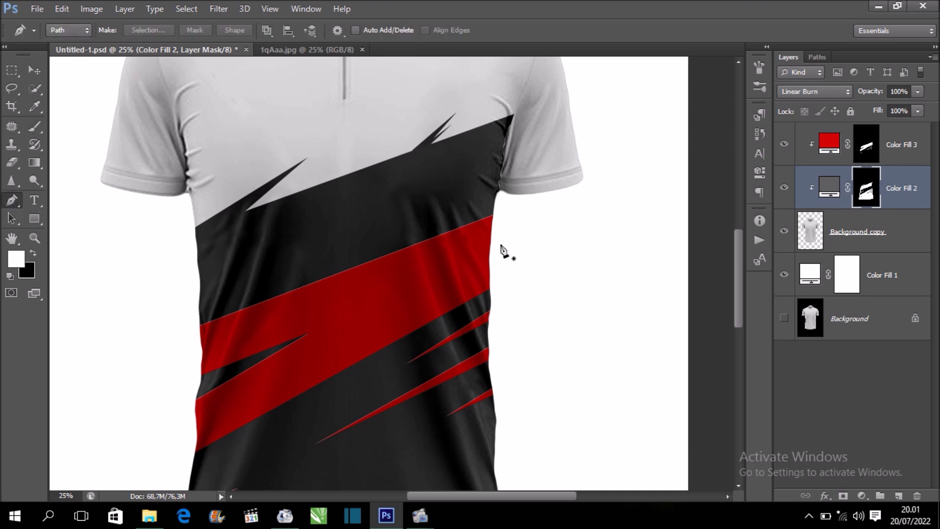
pyautogui.click(499, 214)
pyautogui.click(392, 269)
pyautogui.click(497, 200)
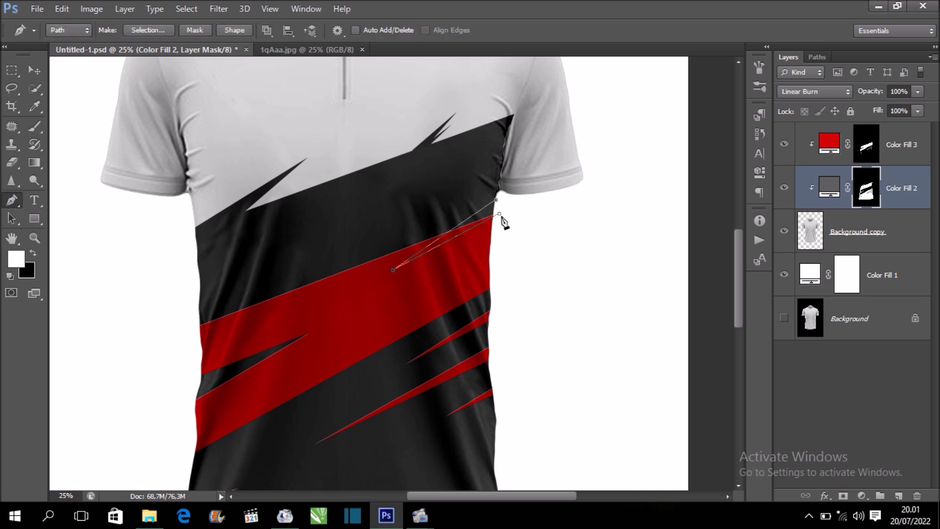
pyautogui.click(500, 214)
pyautogui.rightClick(480, 215)
pyautogui.click(527, 252)
pyautogui.click(540, 145)
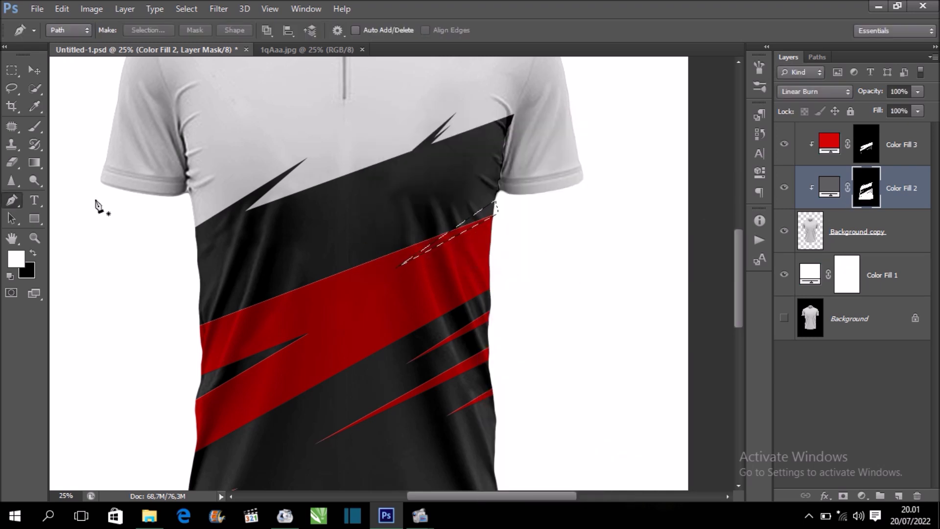
# Step: Paint the spike out of the red band's masks so it shows dark, then deselect
pyautogui.press('b')
pyautogui.moveTo(394, 236); pyautogui.dragTo(465, 177)
pyautogui.click(867, 147)
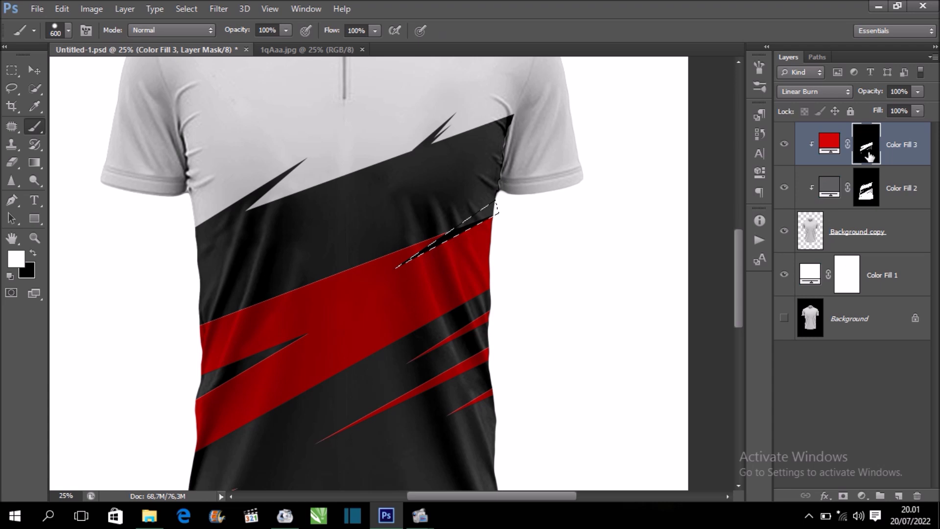
pyautogui.press('x')
pyautogui.hotkey('ctrl', 'd')
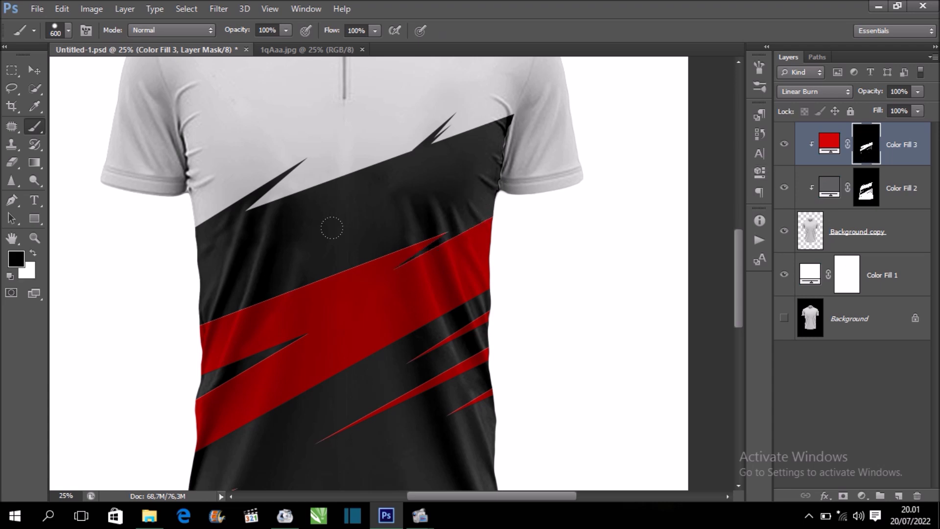
# Step: Zoom in on the shirt and pan until the collar and stripes are in view
pyautogui.hotkey('ctrl', '0')
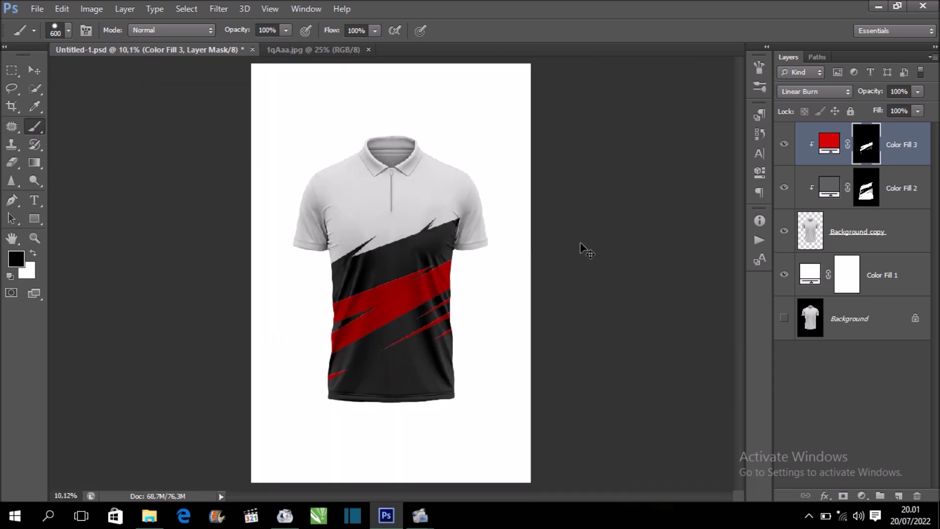
pyautogui.hotkey('ctrl', '+')
pyautogui.hotkey('ctrl', '+')
pyautogui.moveTo(568, 266); pyautogui.dragTo(599, 279)
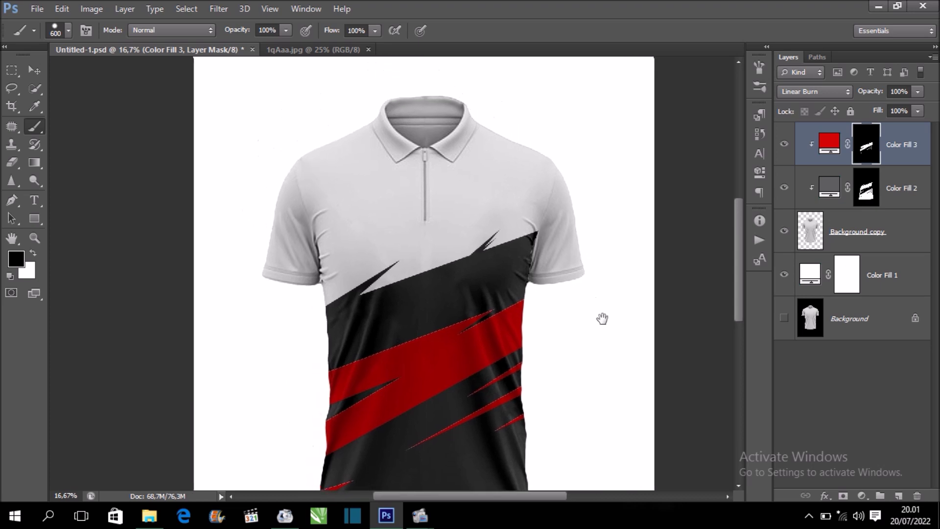
pyautogui.hotkey('ctrl', '+')
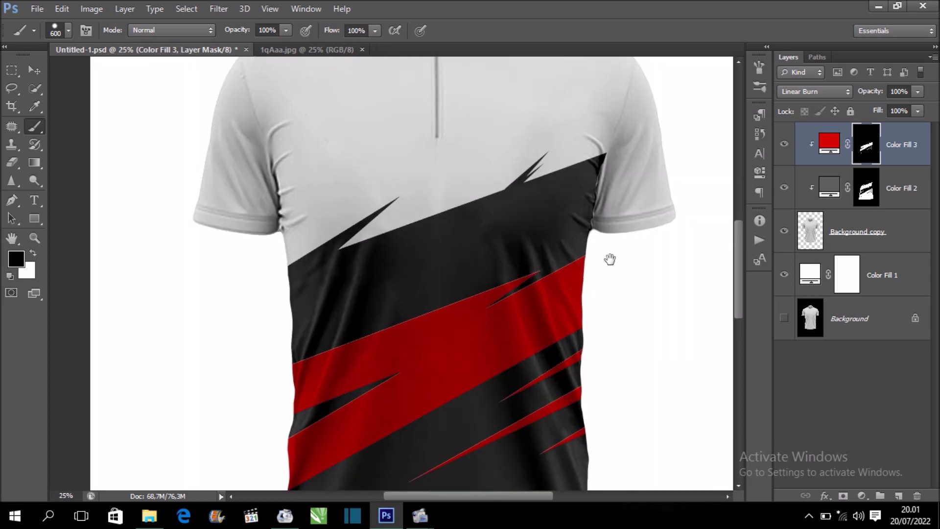
pyautogui.moveTo(609, 260); pyautogui.dragTo(621, 325)
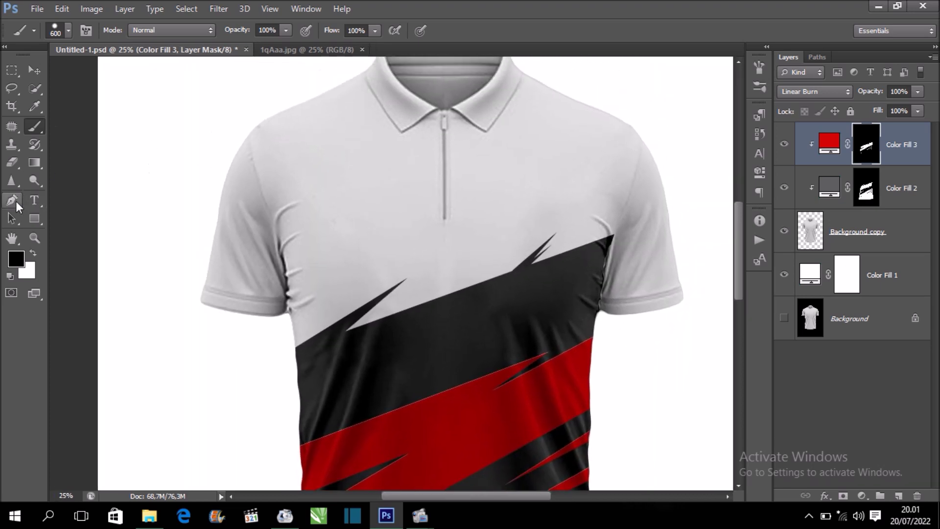
# Step: Draw a thin spike path at the left underarm with the Pen tool
pyautogui.click(12, 200)
pyautogui.hotkey('ctrl', '+')
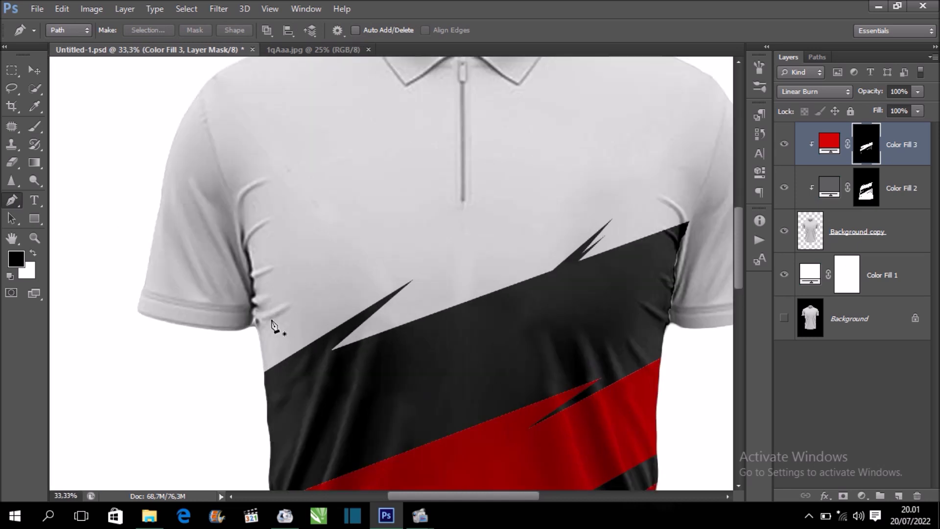
pyautogui.click(257, 326)
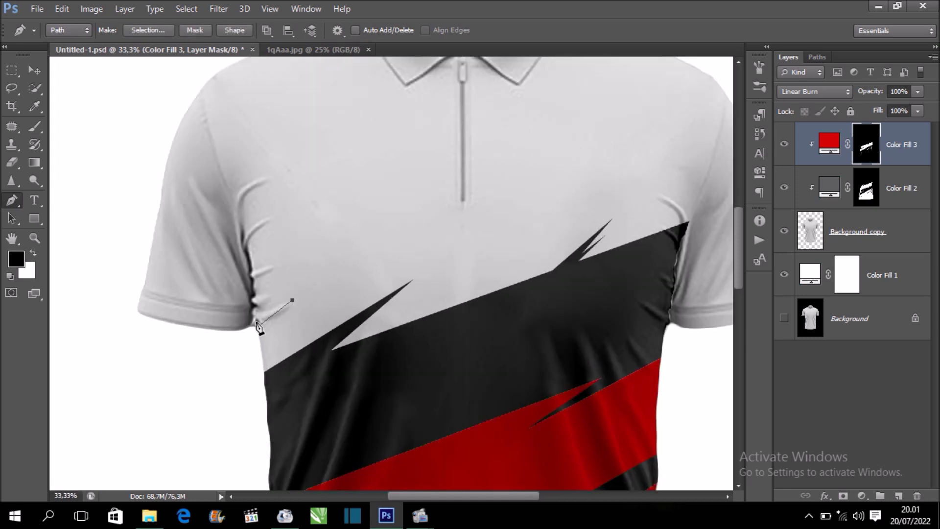
pyautogui.hotkey('ctrl', '+')
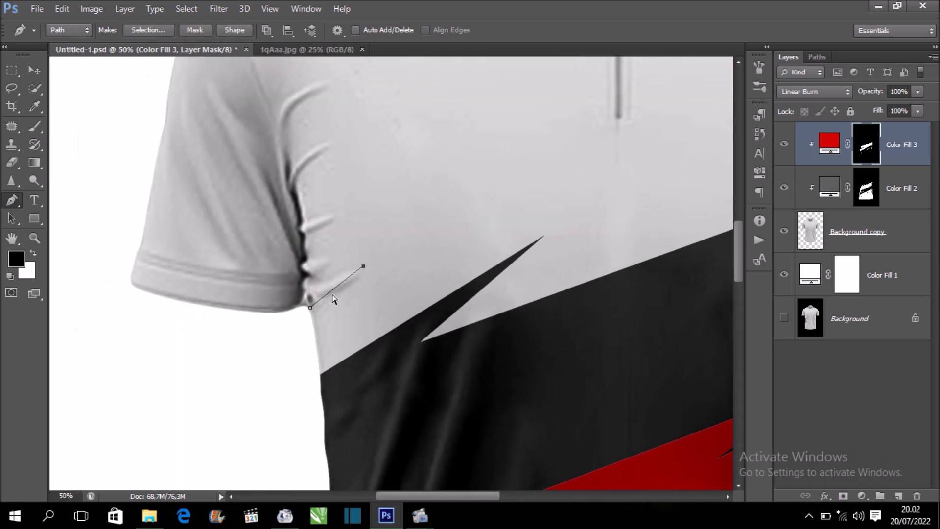
pyautogui.hotkey('ctrl', 'z')
pyautogui.click(383, 264)
pyautogui.click(307, 303)
# Step: Convert the spike path to a selection and add a Solid Color fill layer from it
pyautogui.rightClick(309, 310)
pyautogui.click(367, 252)
pyautogui.press('Return')
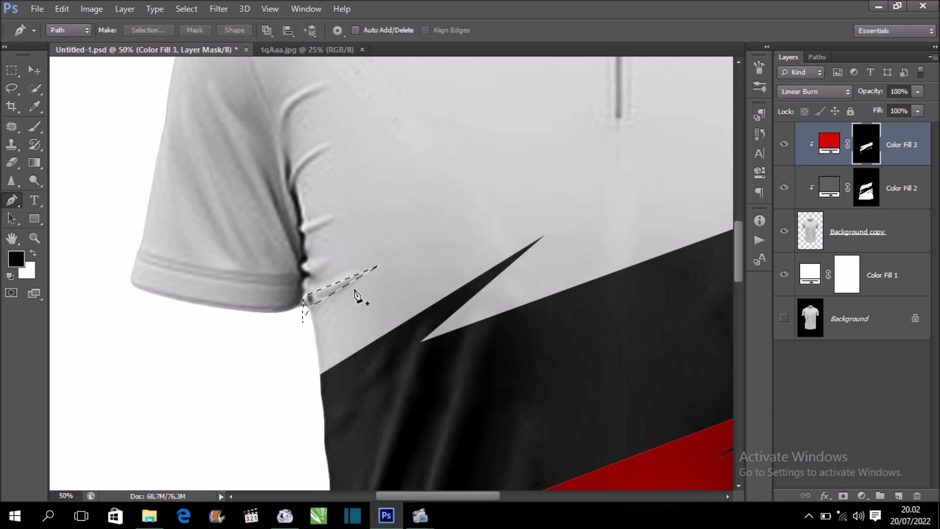
pyautogui.click(861, 496)
pyautogui.click(869, 190)
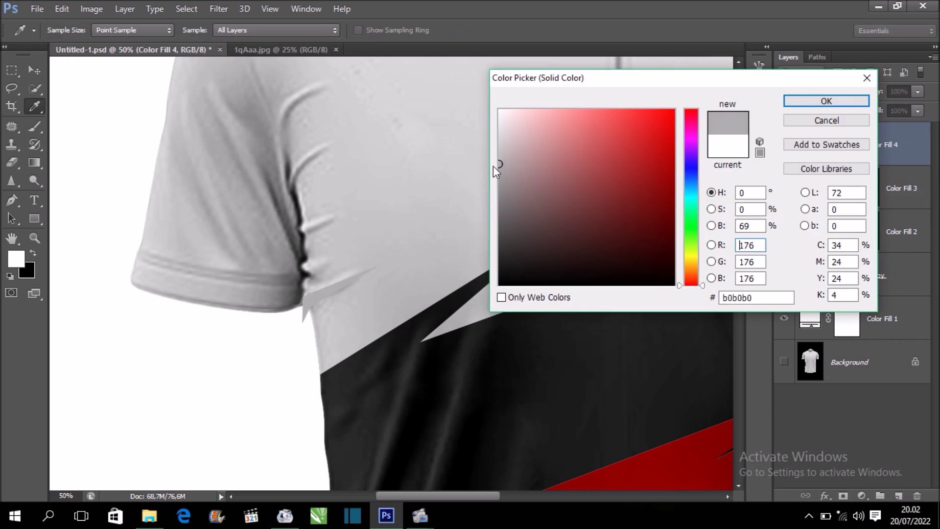
# Step: Accept the light gray Color Fill 4, set it to Linear Burn and clip it to the layer below
pyautogui.click(827, 101)
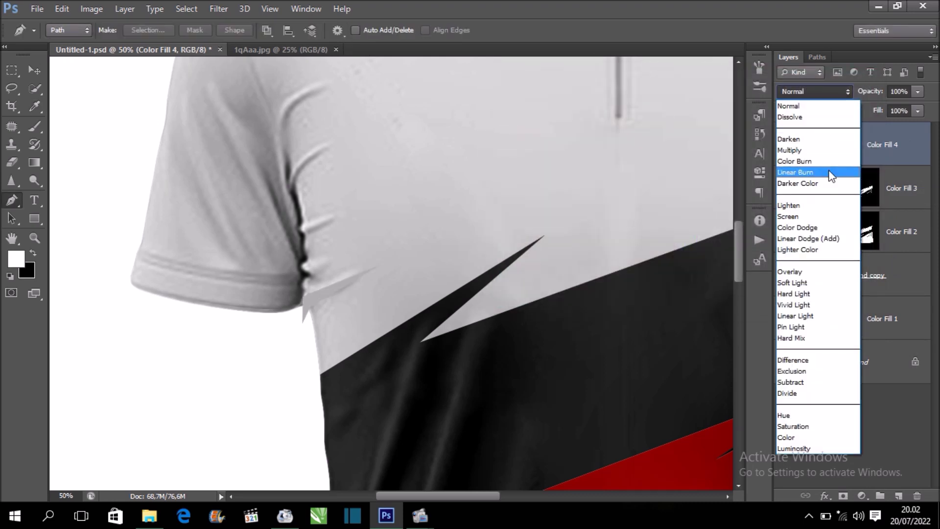
pyautogui.click(831, 174)
pyautogui.moveTo(695, 168); pyautogui.dragTo(635, 162)
pyautogui.click(848, 144)
pyautogui.press('x')
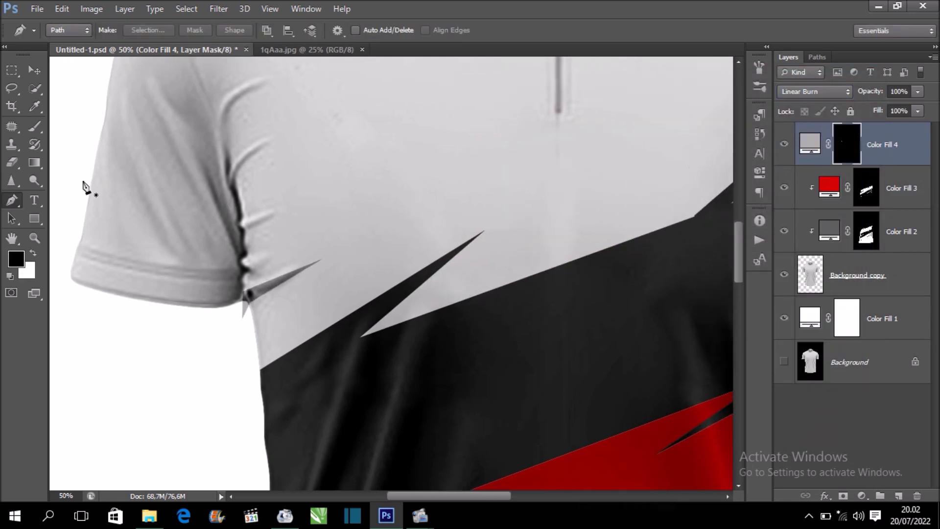
pyautogui.press('b')
pyautogui.rightClick(876, 147)
pyautogui.click(694, 214)
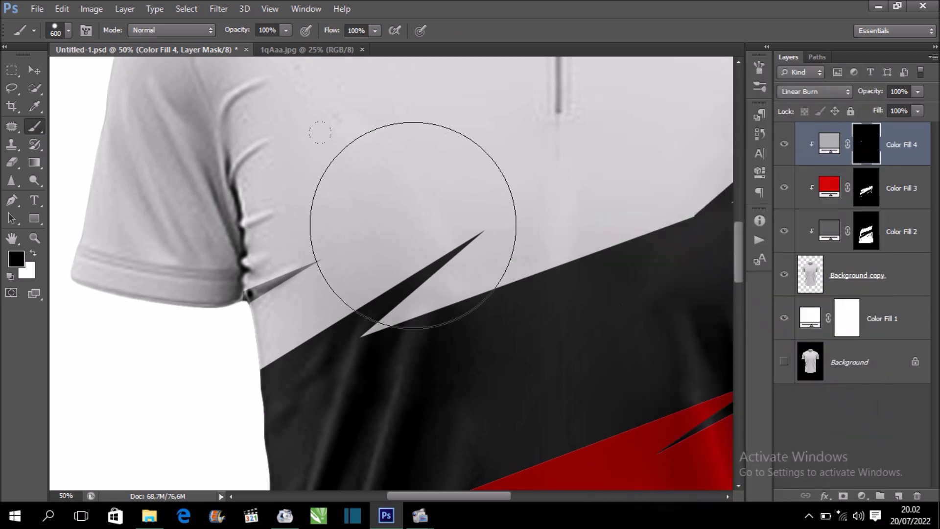
pyautogui.moveTo(398, 220); pyautogui.dragTo(381, 246)
pyautogui.hotkey('ctrl', '-')
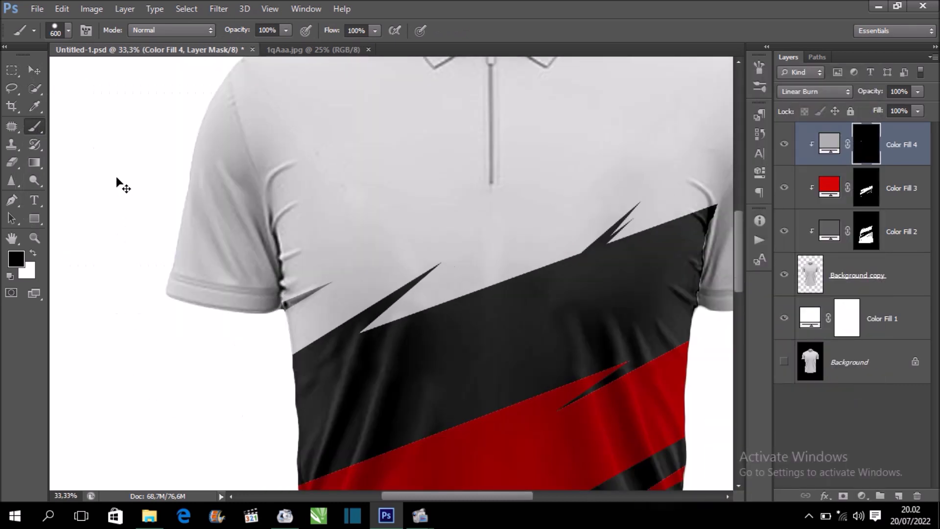
# Step: Pen a long thin streak path from the left sleeve corner and convert it to a selection
pyautogui.press('p')
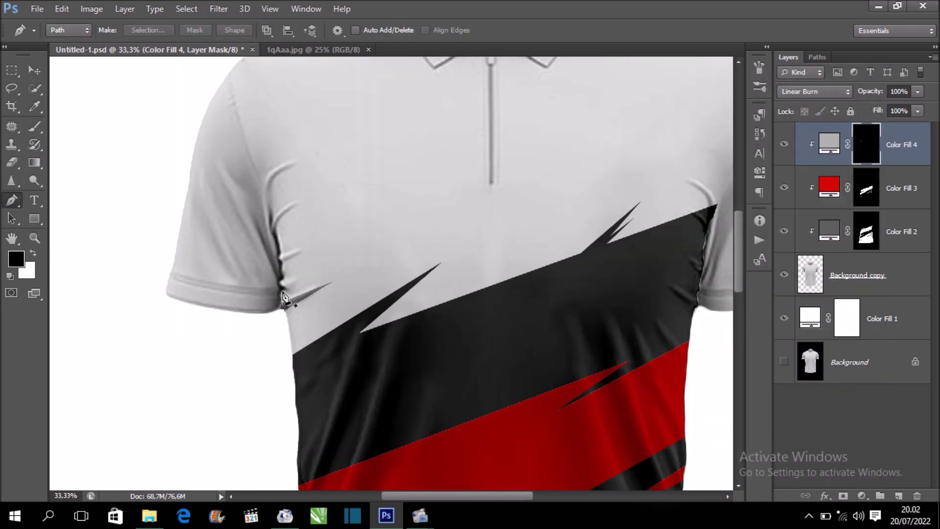
pyautogui.scroll(2, 278, 318)
pyautogui.click(261, 316)
pyautogui.click(567, 155)
pyautogui.scroll(-2, 567, 155)
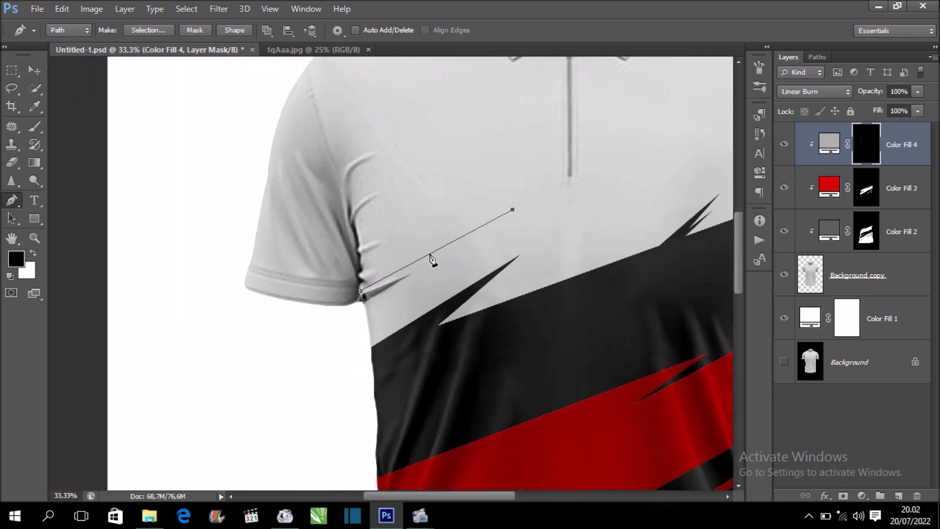
pyautogui.click(360, 278)
pyautogui.scroll(2, 360, 279)
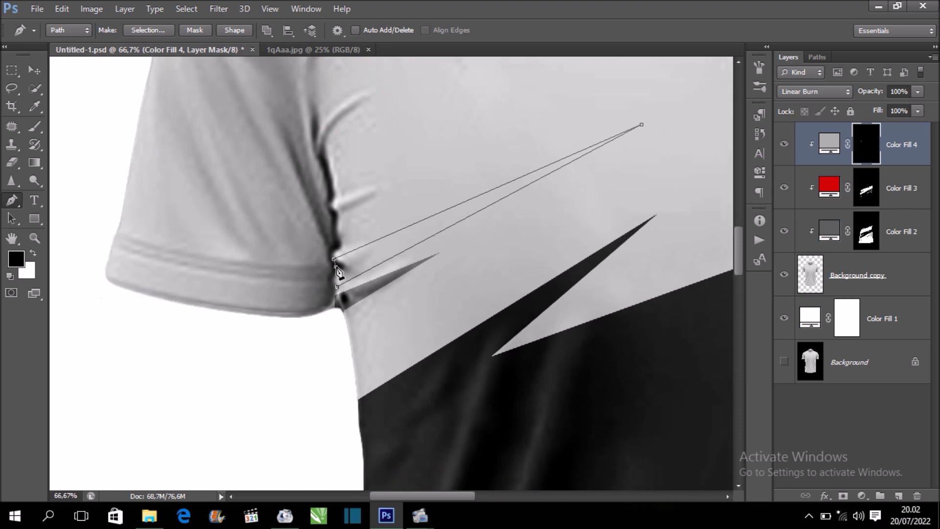
pyautogui.rightClick(351, 265)
pyautogui.click(382, 267)
pyautogui.press('Return')
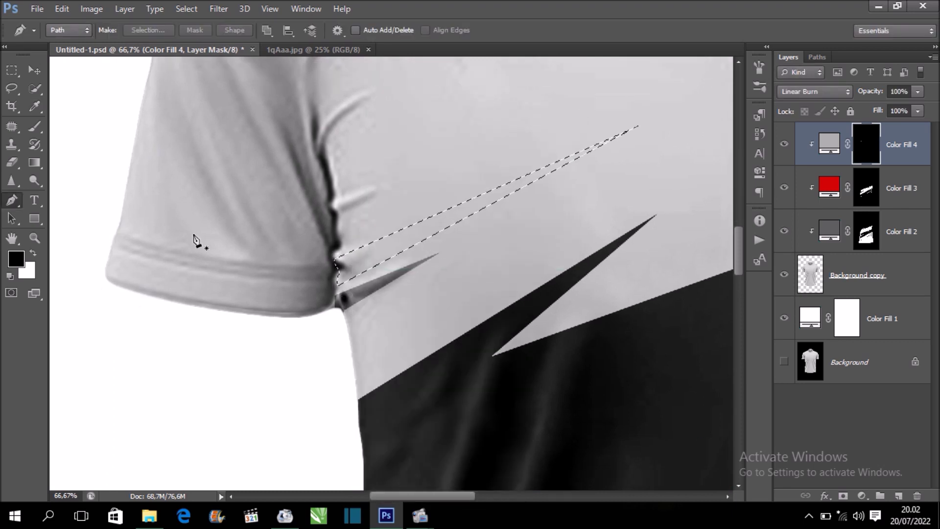
# Step: Paint white inside the selection on the mask to reveal the gray streak, then deselect
pyautogui.click(34, 127)
pyautogui.press('x')
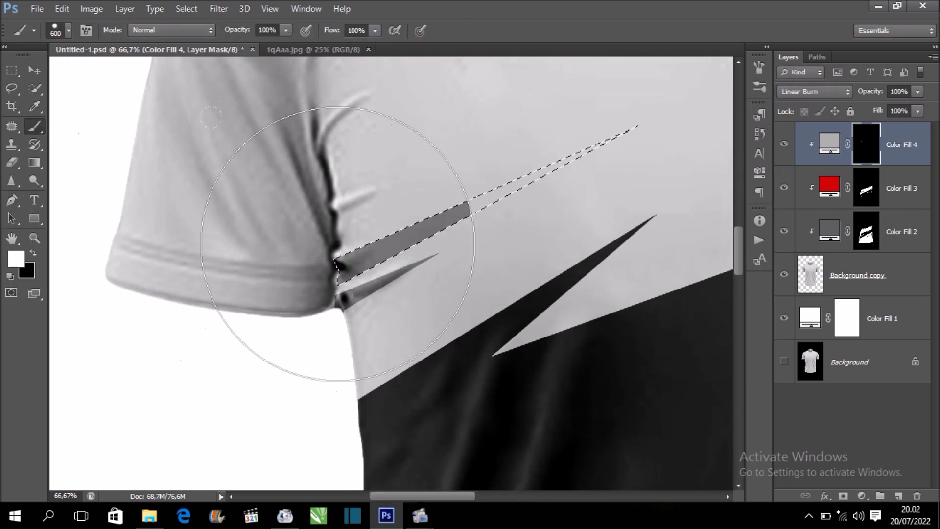
pyautogui.moveTo(338, 265); pyautogui.dragTo(613, 142)
pyautogui.hotkey('ctrl', 'd')
pyautogui.scroll(-3, 336, 315)
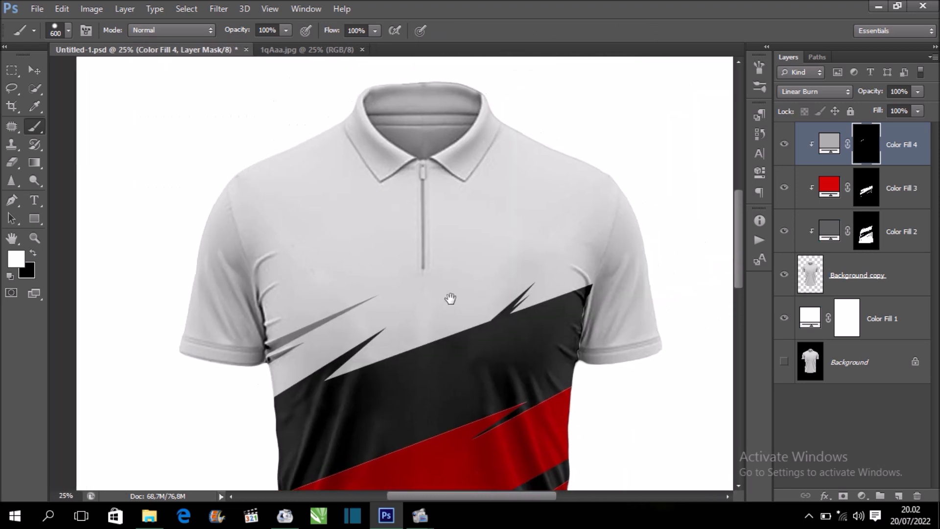
pyautogui.click(12, 200)
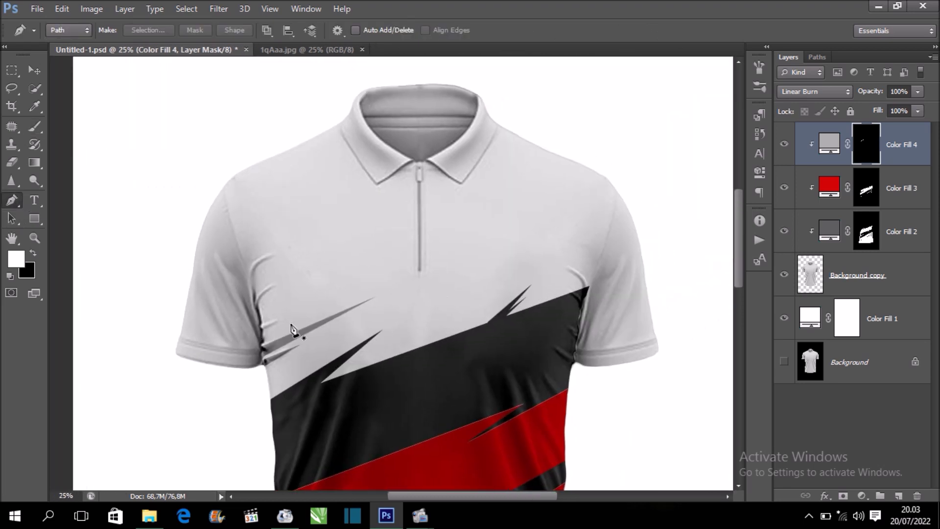
# Step: Pen a thin triangular streak at the left sleeve crease and turn it into a selection
pyautogui.hotkey('ctrl', '+')
pyautogui.hotkey('ctrl', '+')
pyautogui.scroll(-1, 308, 301)
pyautogui.click(140, 389)
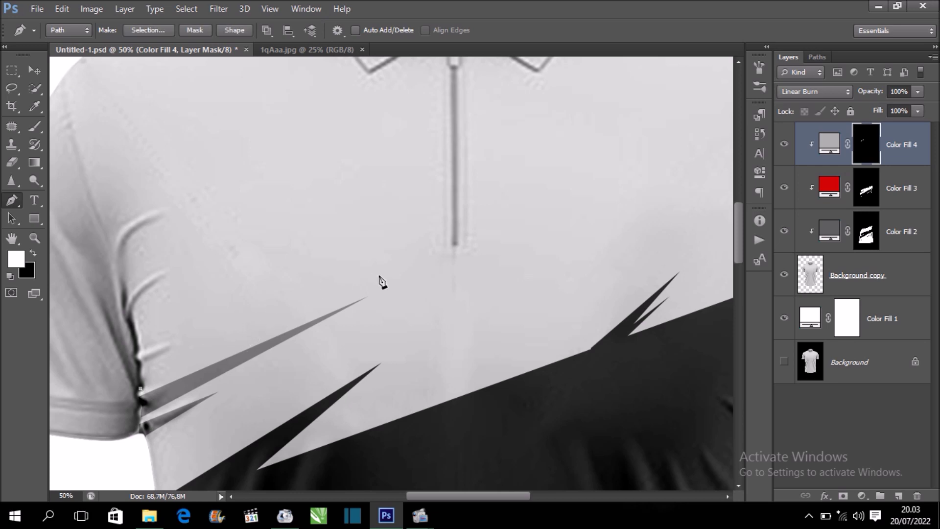
pyautogui.click(230, 349)
pyautogui.click(142, 381)
pyautogui.rightClick(163, 384)
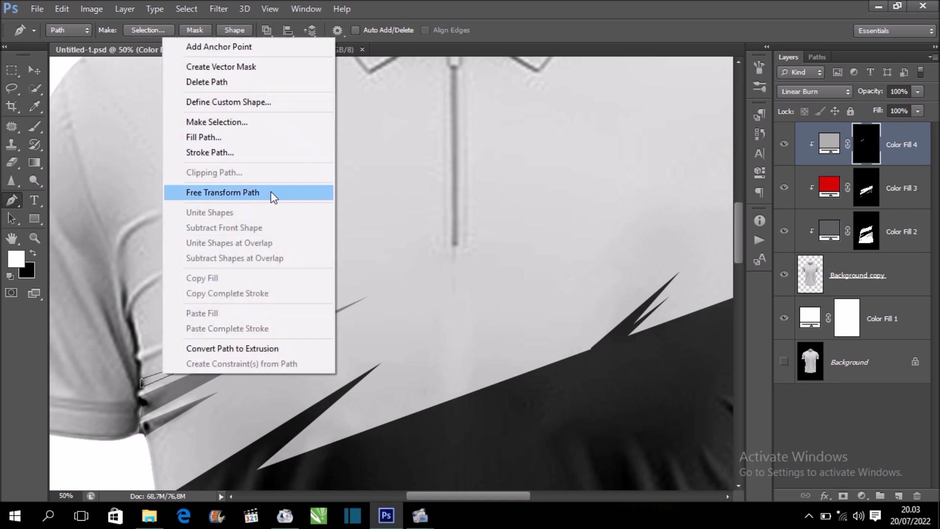
pyautogui.click(282, 119)
pyautogui.press('Return')
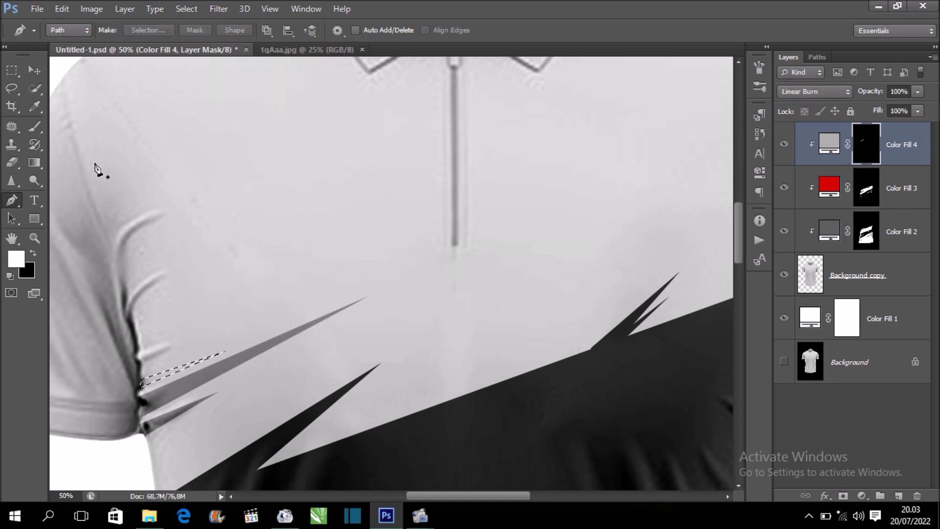
pyautogui.press('b')
pyautogui.hotkey('ctrl', '-')
pyautogui.hotkey('ctrl', '-')
pyautogui.hotkey('ctrl', '-')
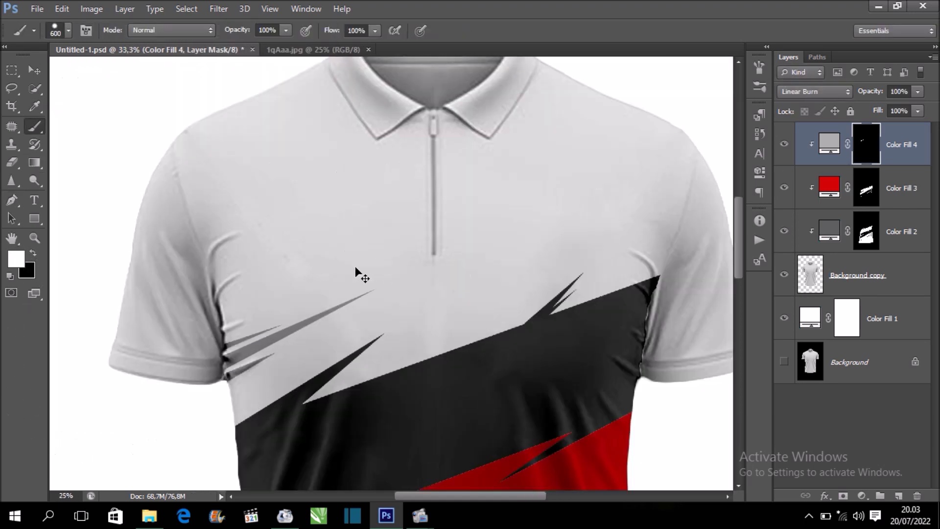
# Step: Draw a streak from the right shoulder toward the chest and fill it white on the mask
pyautogui.moveTo(431, 259); pyautogui.dragTo(374, 248)
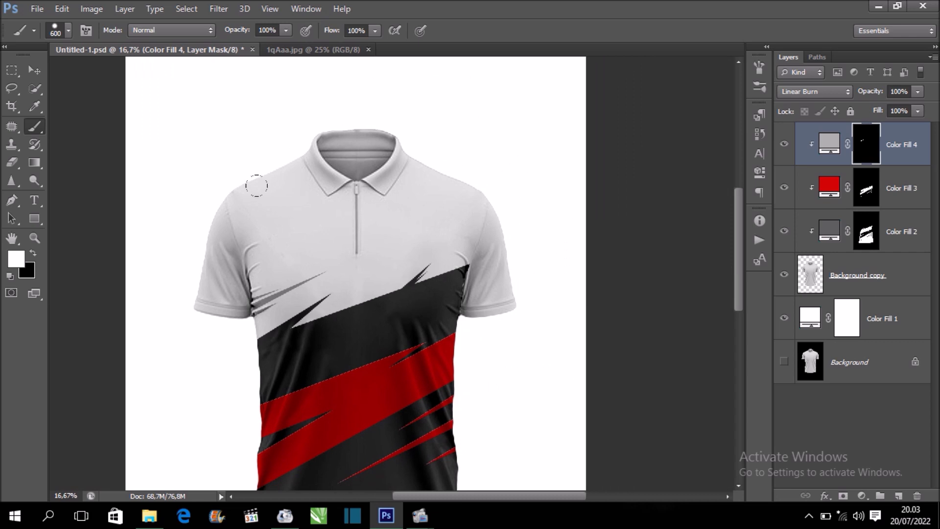
pyautogui.click(12, 200)
pyautogui.hotkey('ctrl', '+')
pyautogui.hotkey('ctrl', '+')
pyautogui.moveTo(471, 202); pyautogui.dragTo(476, 197)
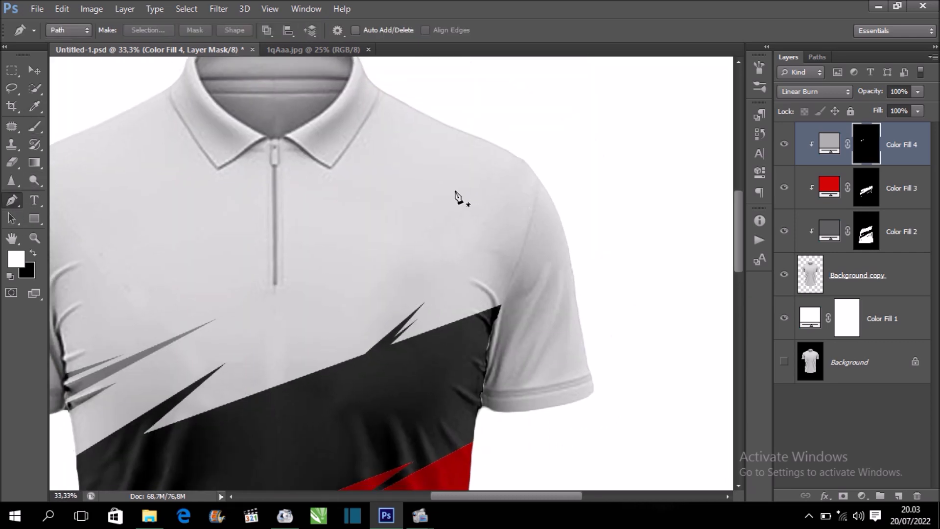
pyautogui.click(516, 157)
pyautogui.click(419, 207)
pyautogui.click(518, 143)
pyautogui.rightClick(493, 166)
pyautogui.click(551, 249)
pyautogui.press('Return')
pyautogui.press('b')
pyautogui.hotkey('alt', 'BackSpace')
pyautogui.hotkey('ctrl', 'd')
# Step: Pen a second shoulder streak reaching toward the chest and convert it to a selection
pyautogui.hotkey('ctrl', '-')
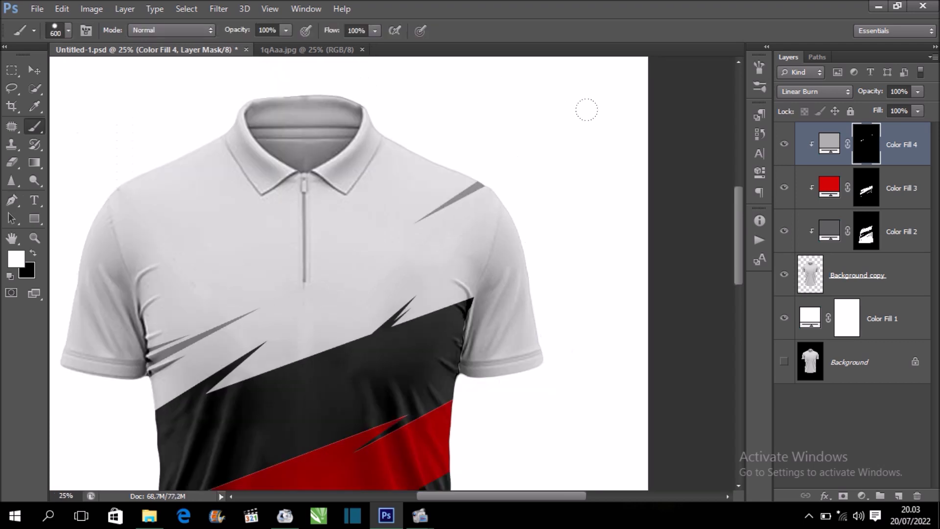
pyautogui.press('p')
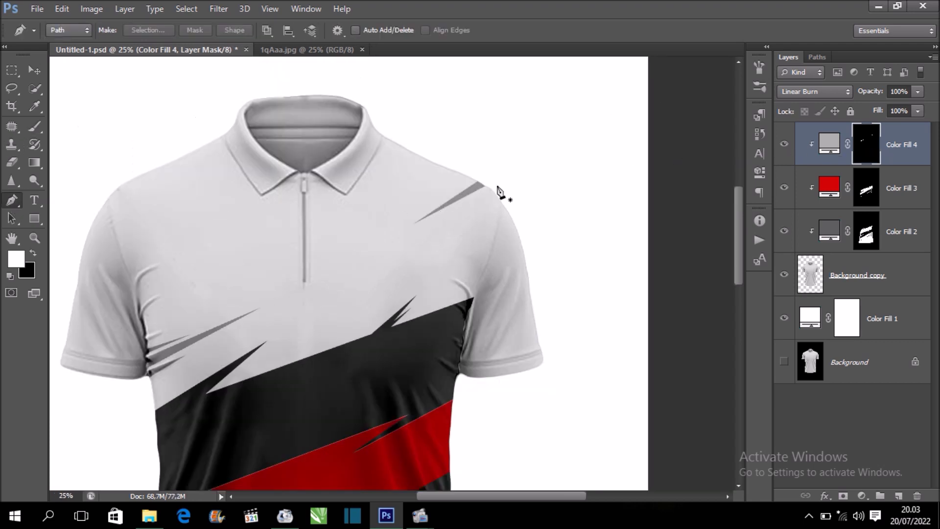
pyautogui.click(479, 176)
pyautogui.click(369, 236)
pyautogui.click(491, 162)
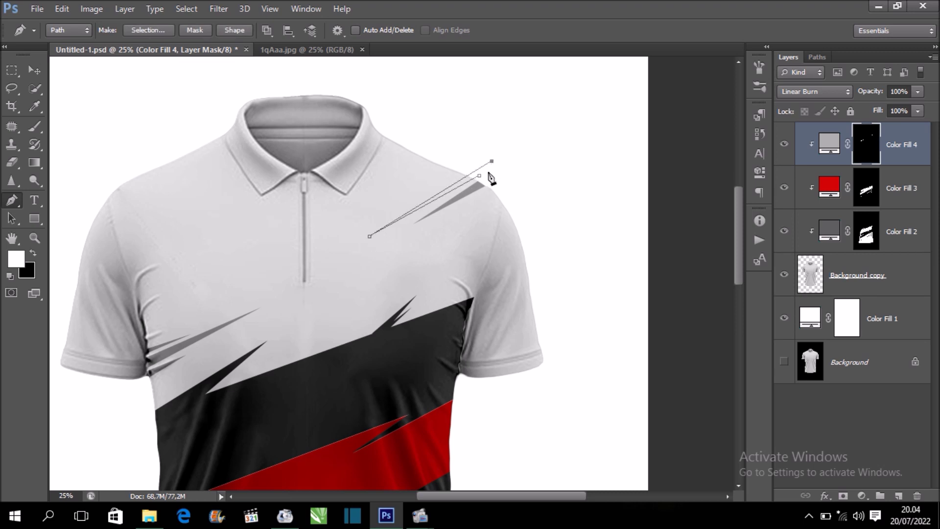
pyautogui.rightClick(455, 195)
pyautogui.click(519, 250)
pyautogui.press('Return')
pyautogui.press('b')
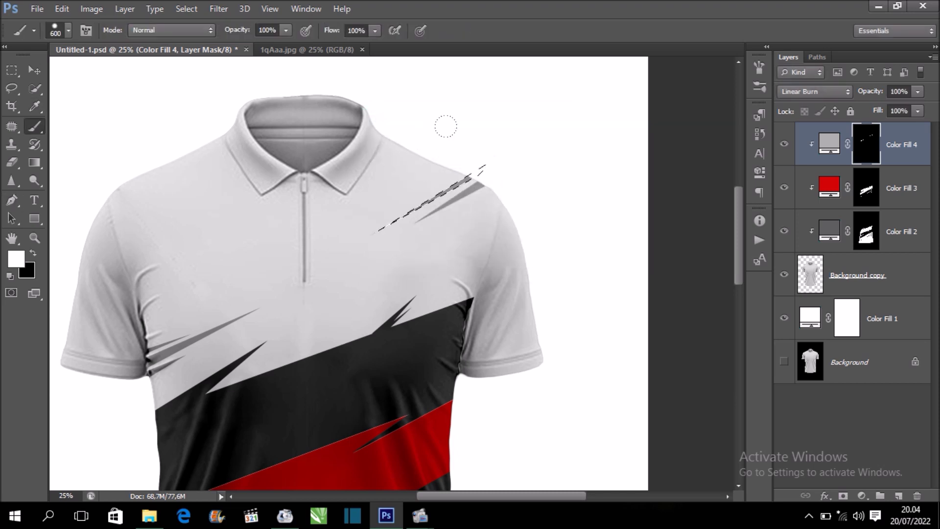
# Step: Zoom out and back in to check the gray streaks across the shirt
pyautogui.scroll(-3, 531, 193)
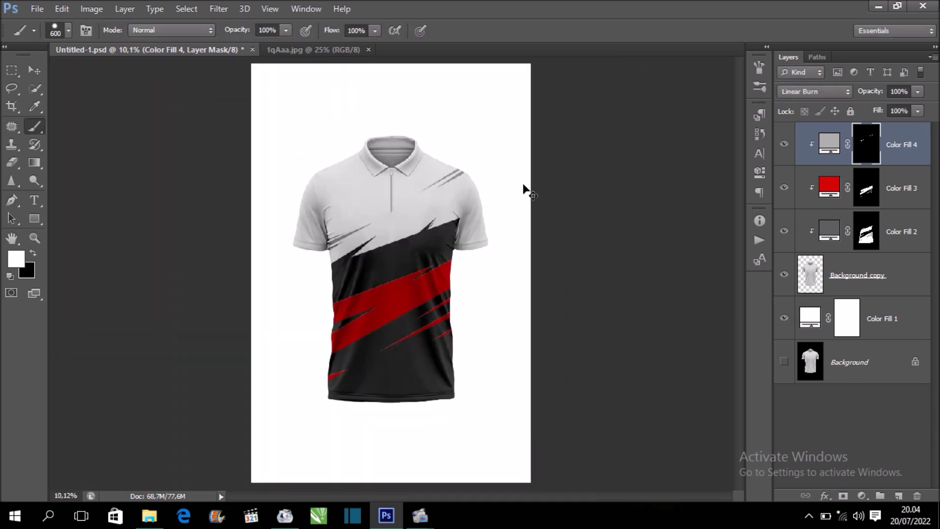
pyautogui.scroll(3, 524, 193)
pyautogui.scroll(2, 482, 143)
pyautogui.scroll(1, 508, 256)
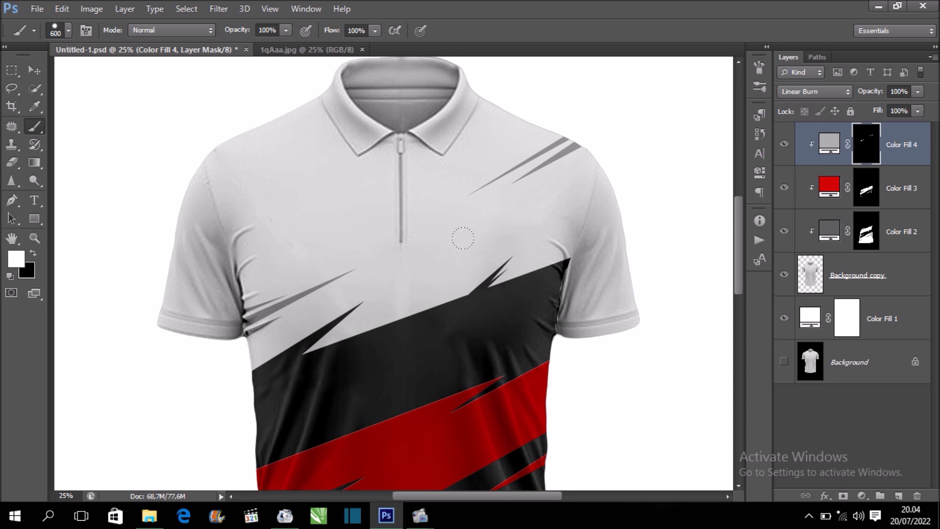
pyautogui.press('v')
pyautogui.hotkey('ctrl', '-')
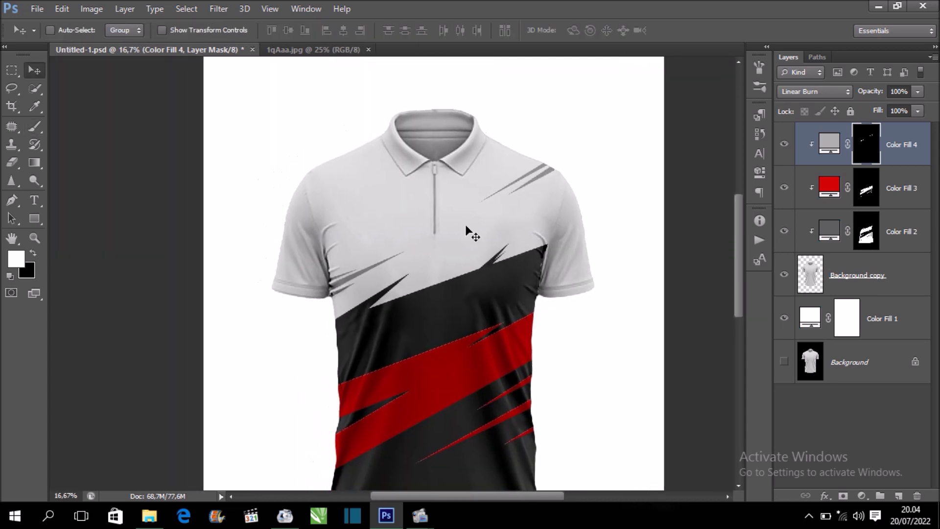
pyautogui.hotkey('ctrl', '+')
pyautogui.hotkey('ctrl', '+')
# Step: Start a pen path on the left chest with spike points reaching toward the collar
pyautogui.moveTo(494, 307); pyautogui.dragTo(503, 319)
pyautogui.click(12, 200)
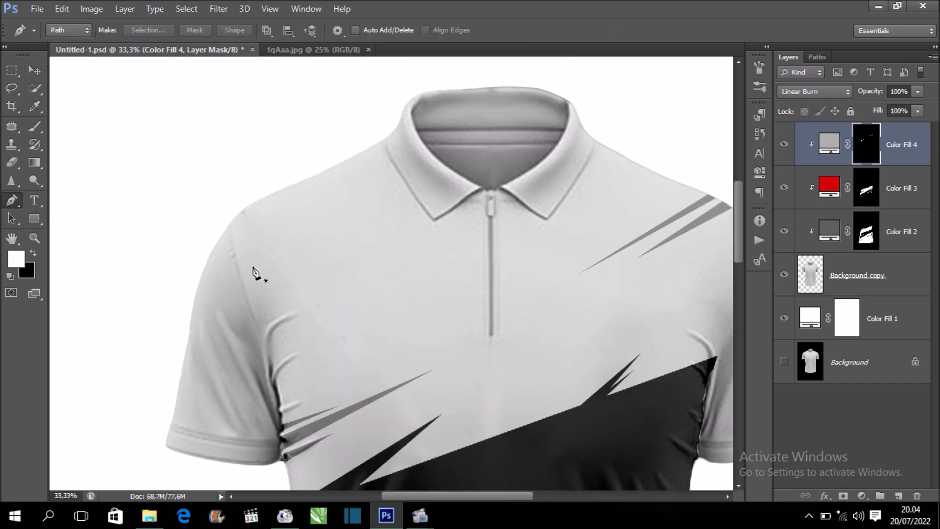
pyautogui.hotkey('ctrl', '+')
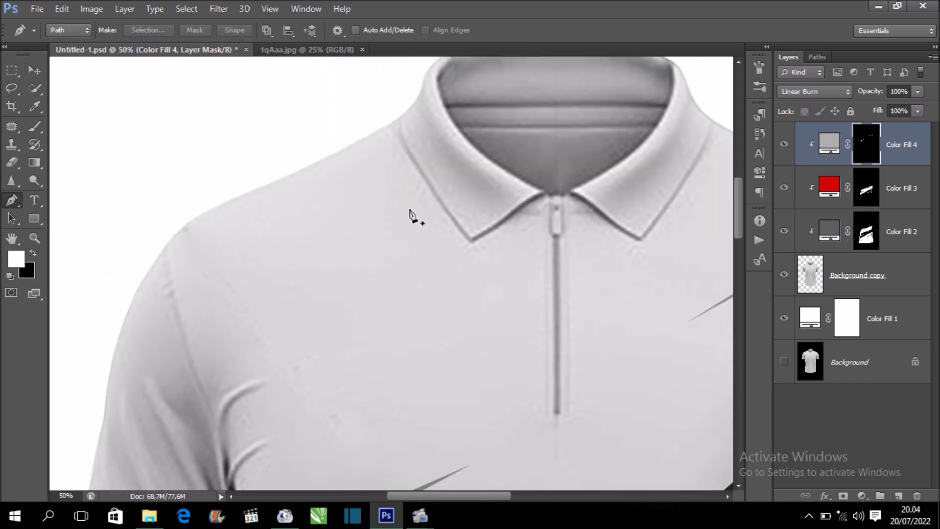
pyautogui.moveTo(421, 189); pyautogui.dragTo(392, 166)
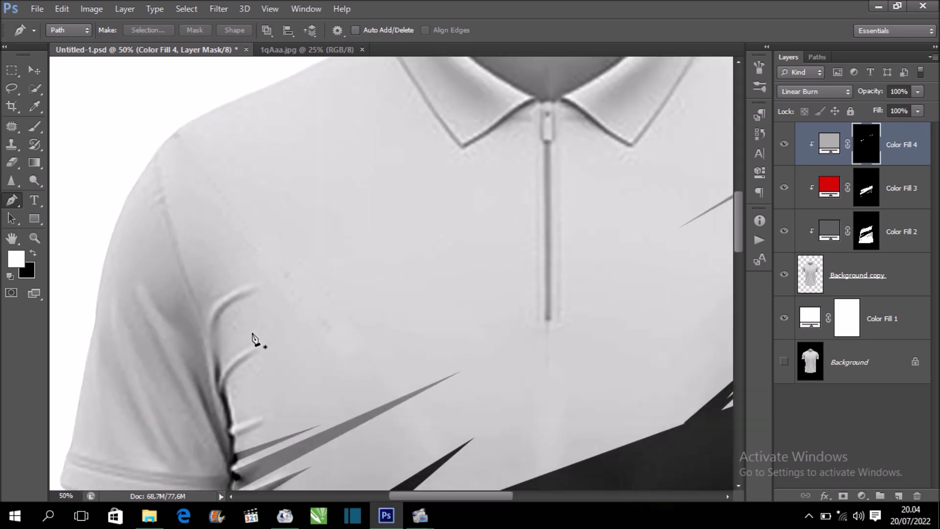
pyautogui.moveTo(263, 325); pyautogui.dragTo(252, 300)
pyautogui.click(210, 310)
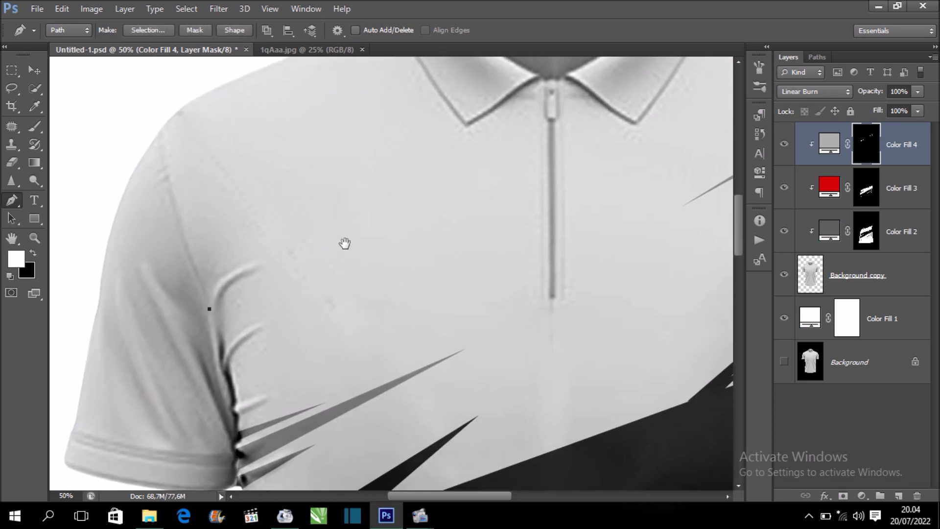
pyautogui.scroll(2, 343, 243)
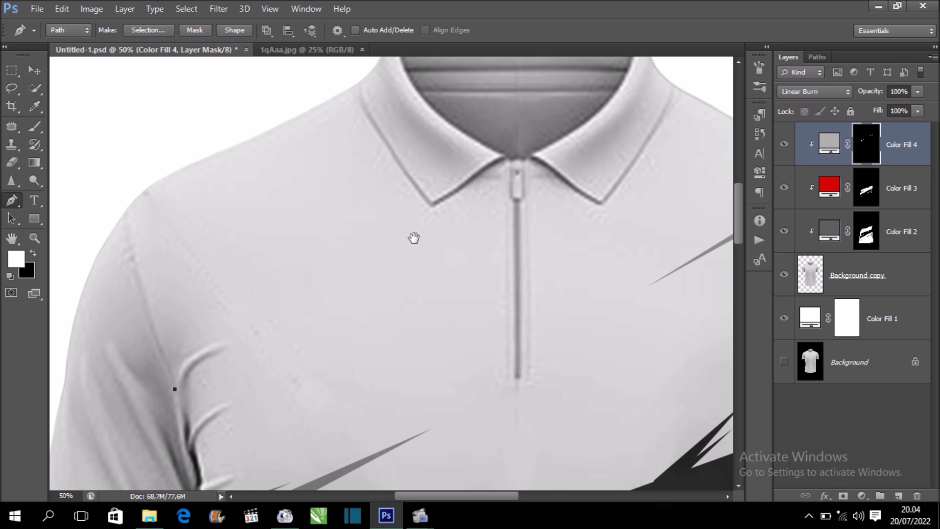
pyautogui.moveTo(419, 231); pyautogui.dragTo(407, 139)
pyautogui.click(424, 152)
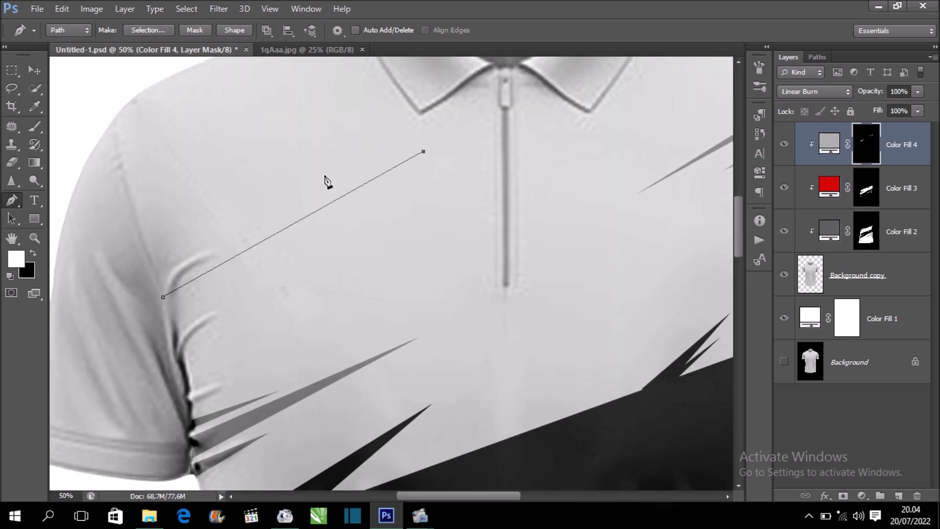
pyautogui.click(151, 233)
pyautogui.moveTo(230, 172); pyautogui.dragTo(186, 264)
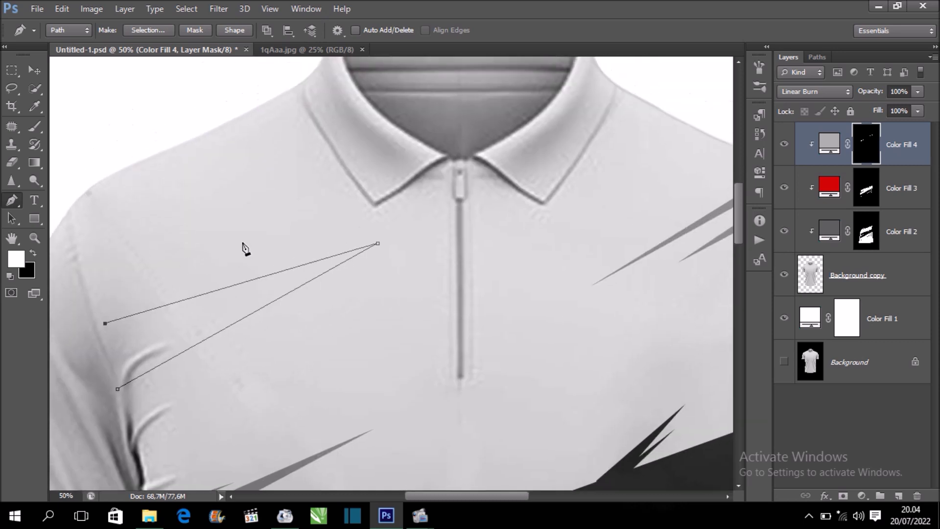
pyautogui.click(353, 176)
pyautogui.click(320, 129)
pyautogui.moveTo(302, 89)
pyautogui.mouseDown()
pyautogui.moveTo(307, 162)
pyautogui.moveTo(261, 174)
pyautogui.mouseUp()
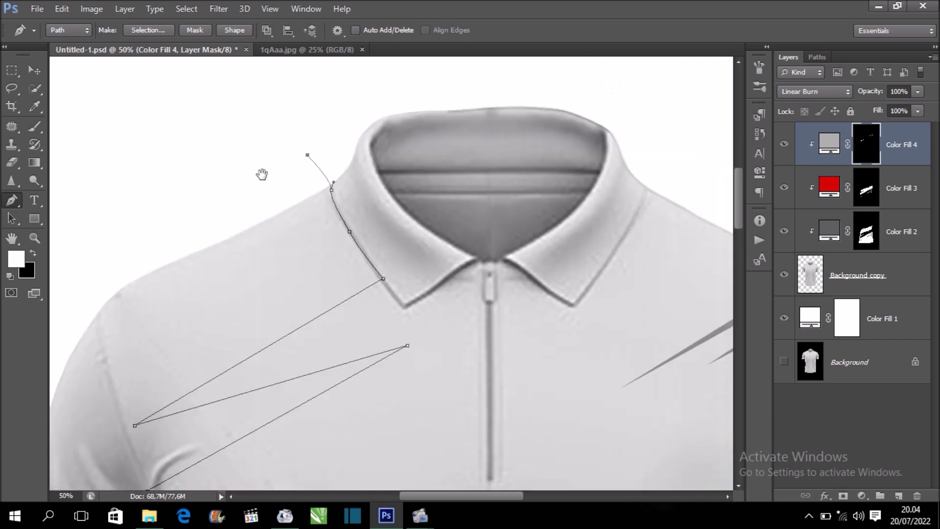
pyautogui.click(238, 119)
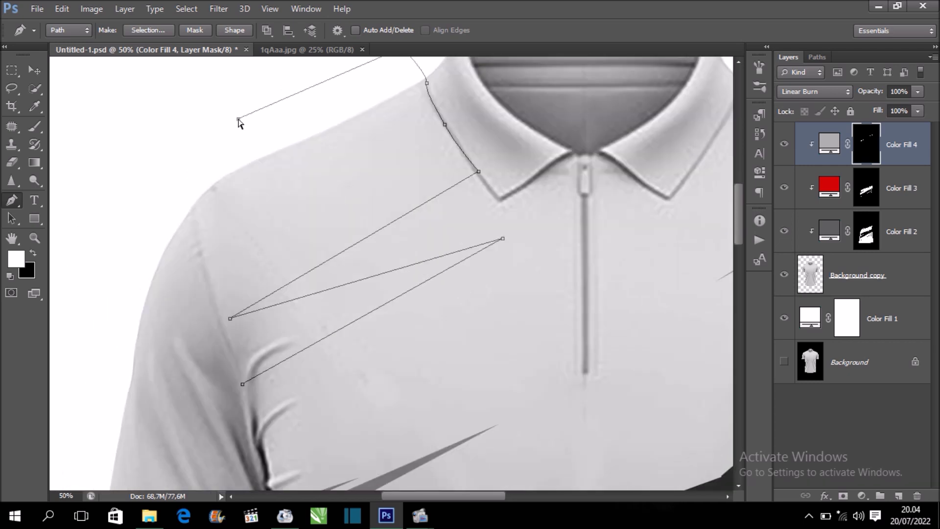
# Step: Curve the path around the outside of the left shoulder and down past the sleeve
pyautogui.hotkey('ctrl', '-')
pyautogui.scroll(-2, 200, 162)
pyautogui.moveTo(195, 158); pyautogui.dragTo(180, 172)
pyautogui.moveTo(124, 240); pyautogui.dragTo(126, 302)
pyautogui.moveTo(129, 353)
pyautogui.mouseDown()
pyautogui.moveTo(158, 407)
pyautogui.moveTo(279, 420)
pyautogui.mouseUp()
pyautogui.hotkey('ctrl', '+')
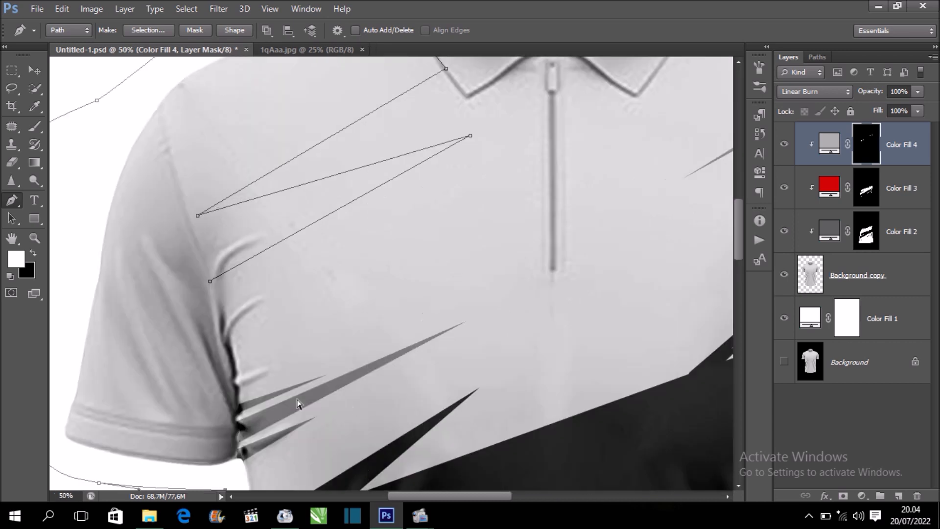
pyautogui.hotkey('ctrl', '+')
pyautogui.moveTo(273, 405); pyautogui.dragTo(311, 330)
# Step: Trace the path up the underarm and sleeve seam and close it at the start
pyautogui.click(257, 390)
pyautogui.click(256, 360)
pyautogui.hotkey('ctrl', 'z')
pyautogui.click(259, 367)
pyautogui.click(258, 350)
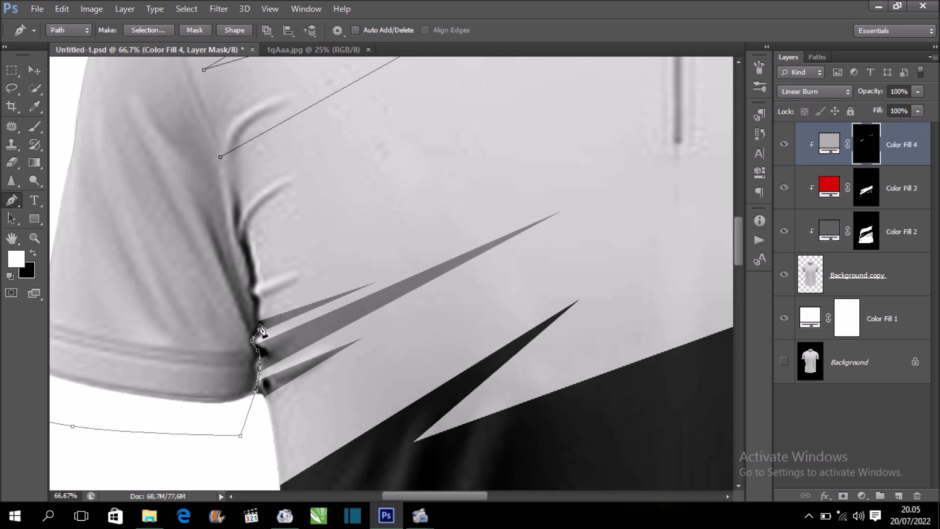
pyautogui.click(258, 300)
pyautogui.click(256, 279)
pyautogui.scroll(2, 250, 255)
pyautogui.click(243, 282)
pyautogui.click(242, 259)
pyautogui.click(227, 216)
# Step: Convert the closed path to an unfeathered selection and make Color Fill 2 the active layer
pyautogui.rightClick(245, 163)
pyautogui.click(293, 225)
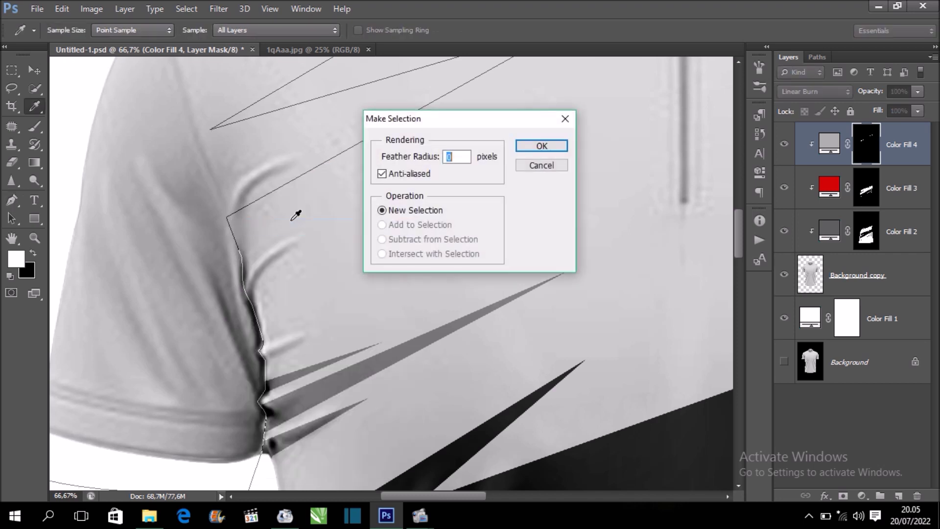
pyautogui.press('Return')
pyautogui.hotkey('ctrl', '-')
pyautogui.hotkey('ctrl', '-')
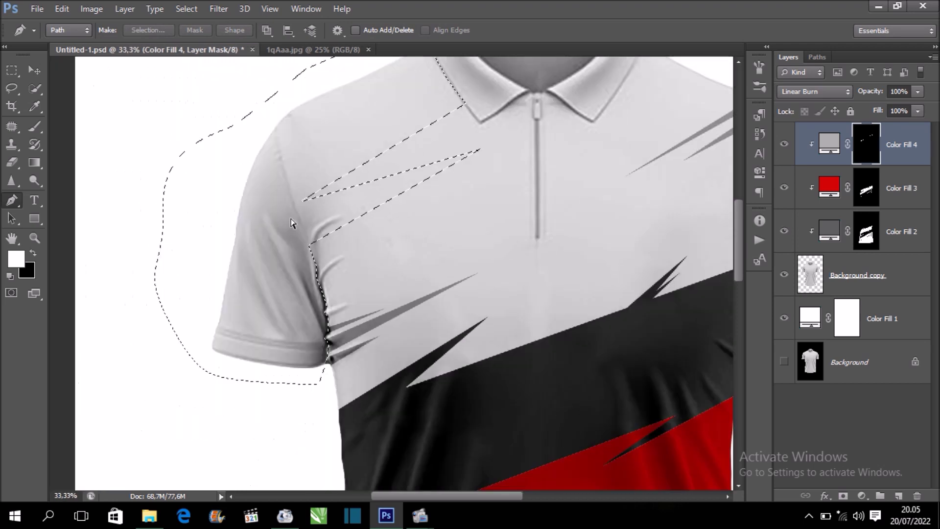
pyautogui.hotkey('ctrl', '-')
pyautogui.moveTo(373, 174); pyautogui.dragTo(334, 226)
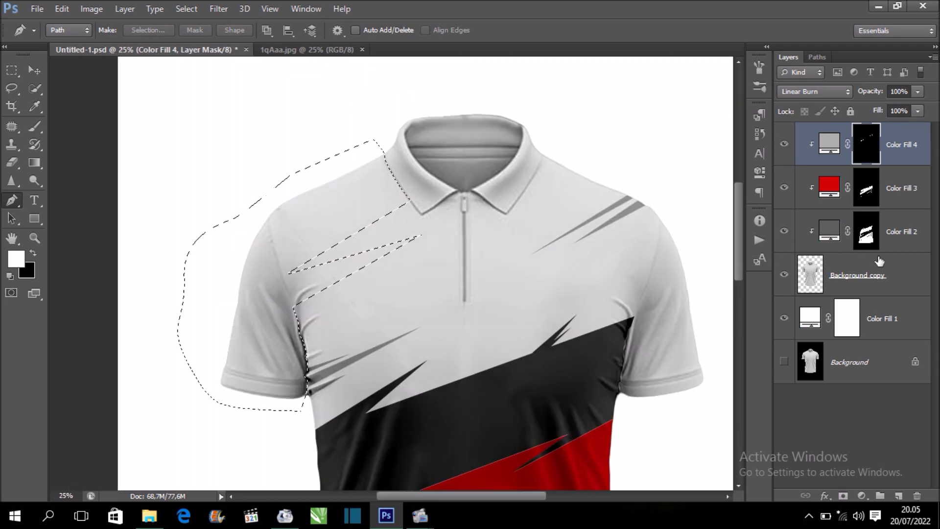
pyautogui.click(834, 234)
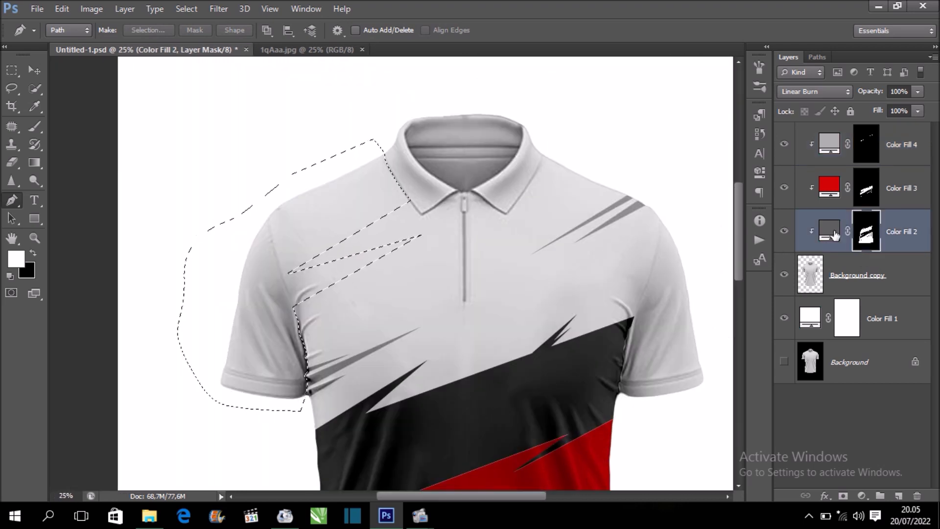
# Step: Paint white in Color Fill 2's mask to turn the left shoulder and sleeve dark gray, then deselect
pyautogui.click(34, 126)
pyautogui.moveTo(258, 199); pyautogui.dragTo(308, 307)
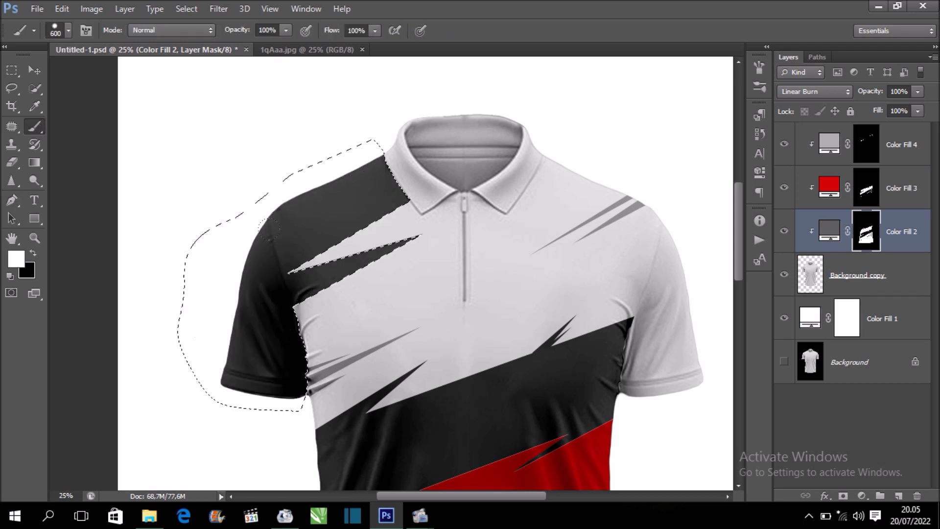
pyautogui.hotkey('ctrl', 'd')
pyautogui.hotkey('ctrl', '-')
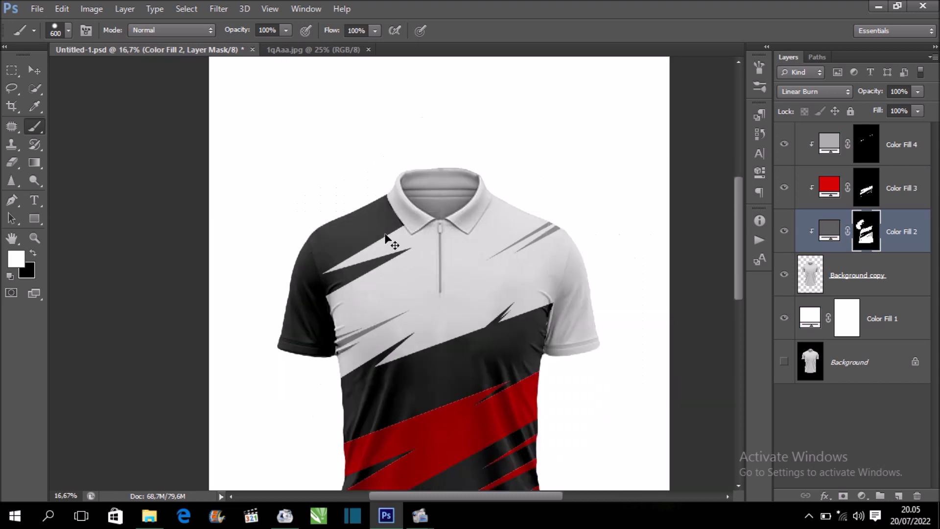
pyautogui.hotkey('ctrl', '-')
# Step: Zoom and pan around the shirt to inspect the result near the collar
pyautogui.hotkey('ctrl', '+')
pyautogui.hotkey('ctrl', '+')
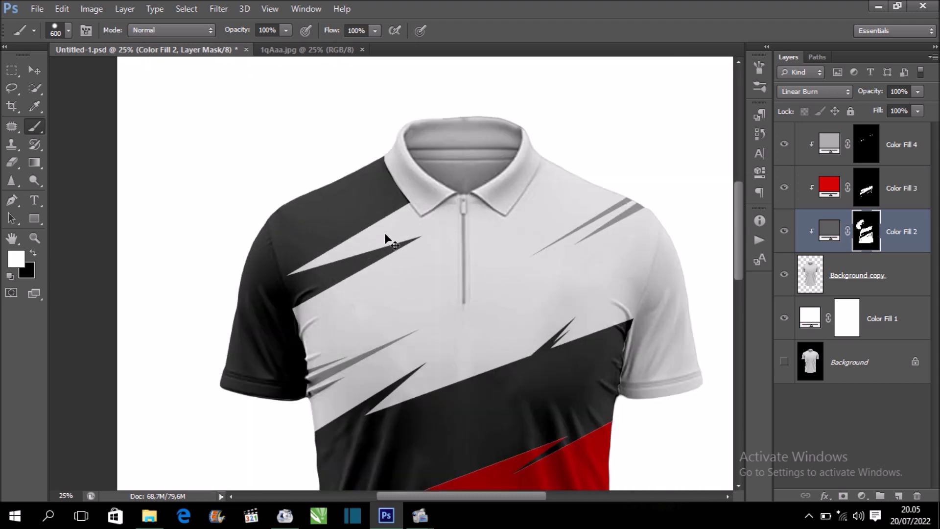
pyautogui.moveTo(544, 304); pyautogui.dragTo(432, 273)
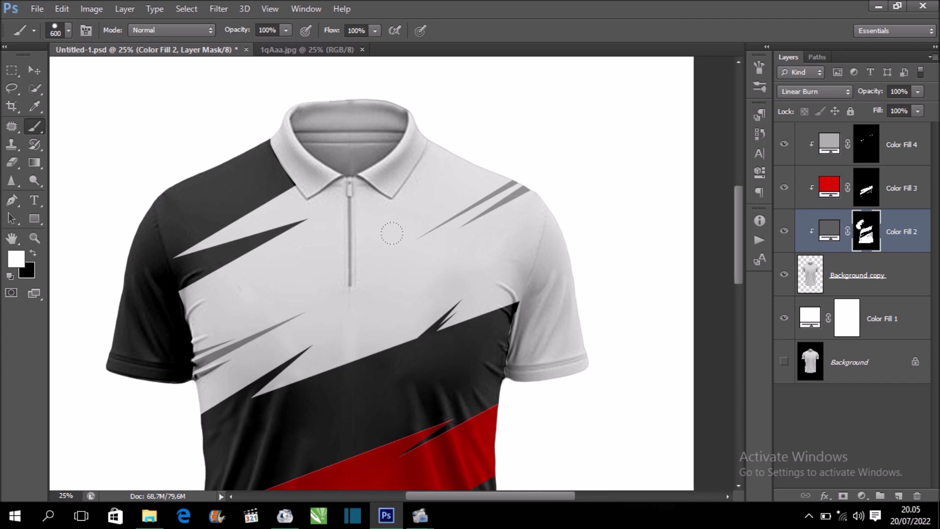
pyautogui.hotkey('ctrl', '-')
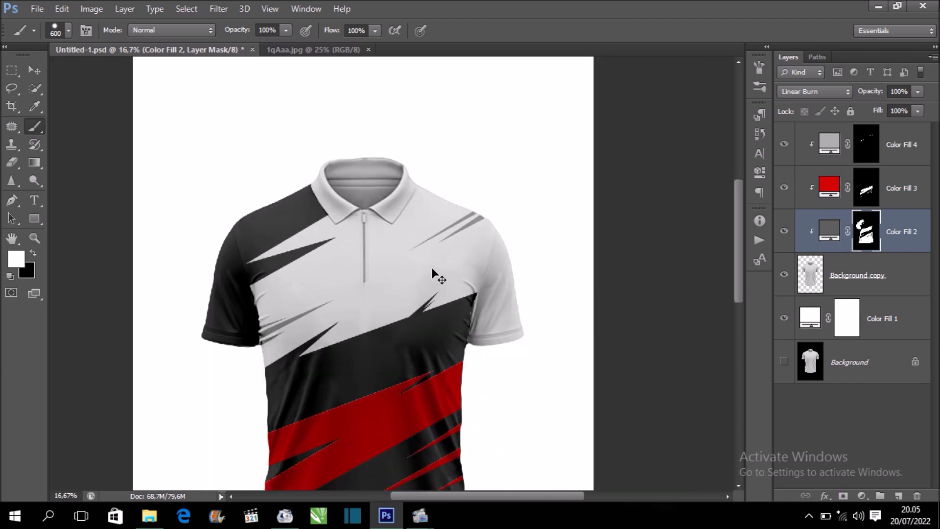
pyautogui.hotkey('ctrl', '-')
pyautogui.hotkey('ctrl', '-')
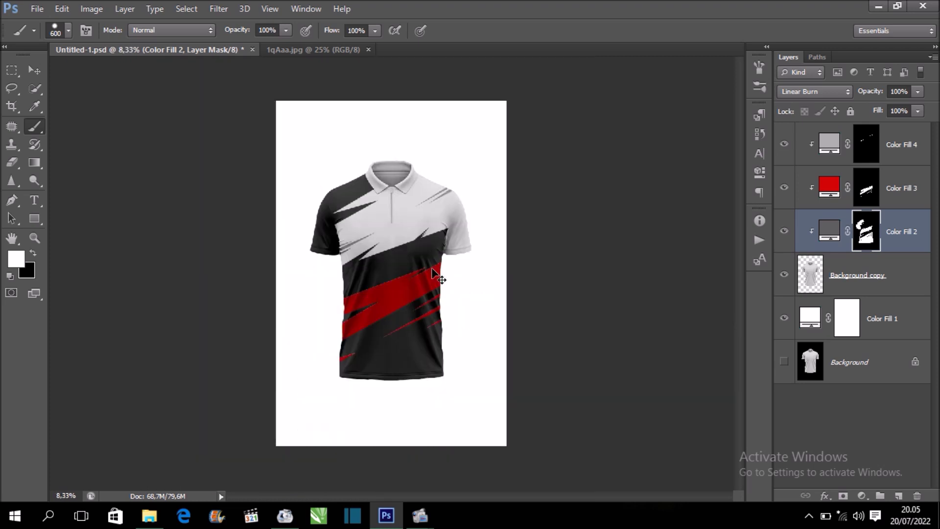
pyautogui.hotkey('ctrl', '+')
pyautogui.hotkey('ctrl', '+')
pyautogui.hotkey('ctrl', '+')
pyautogui.moveTo(487, 203); pyautogui.dragTo(482, 334)
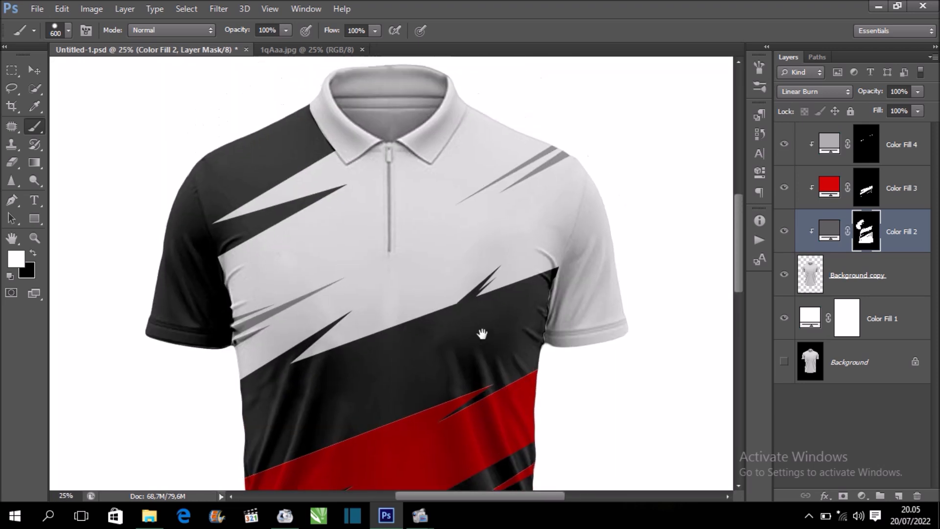
pyautogui.hotkey('ctrl', '+')
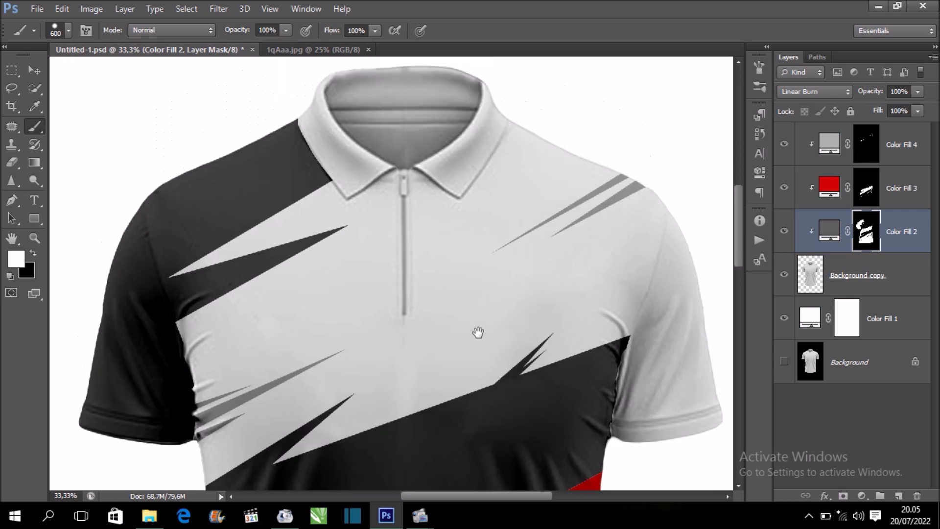
pyautogui.moveTo(476, 339); pyautogui.dragTo(454, 418)
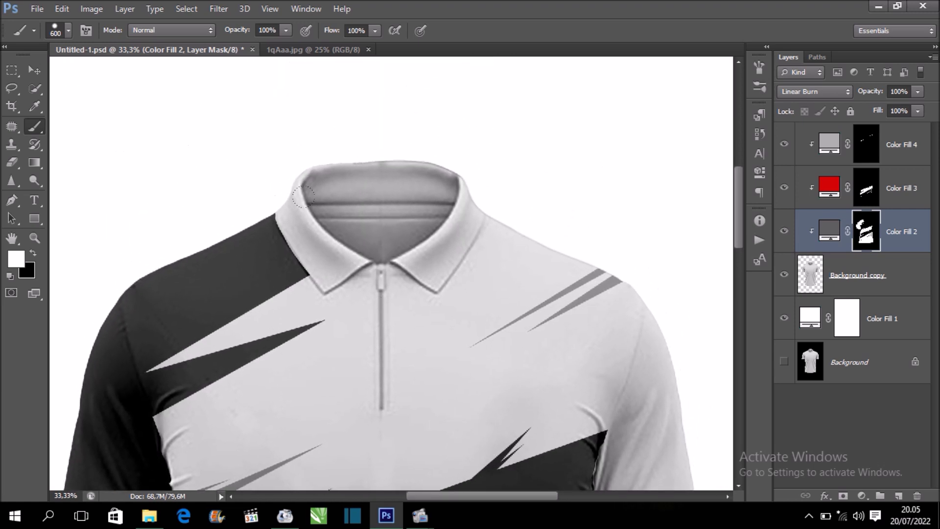
# Step: Zoom in and start a Pen path along the collar's lower and left edges
pyautogui.press('p')
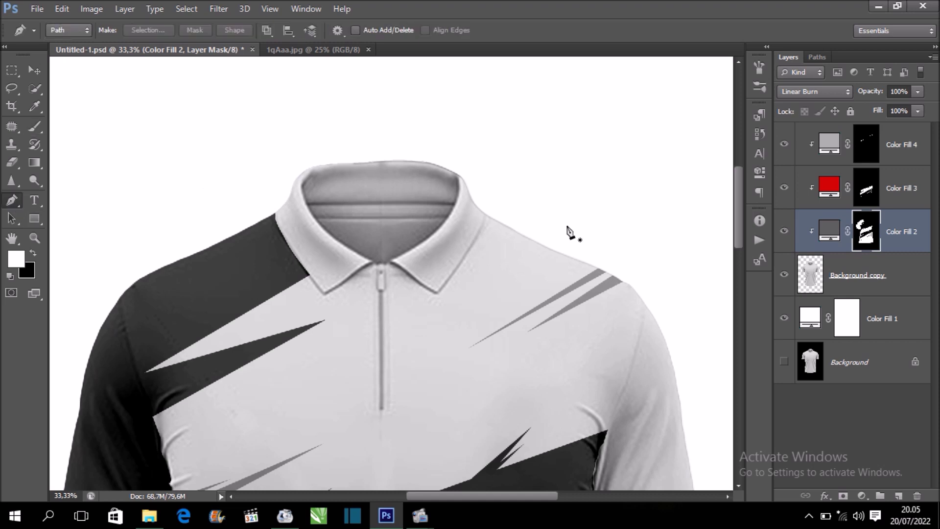
pyautogui.hotkey('ctrl', '+')
pyautogui.hotkey('ctrl', '+')
pyautogui.moveTo(273, 233); pyautogui.dragTo(349, 311)
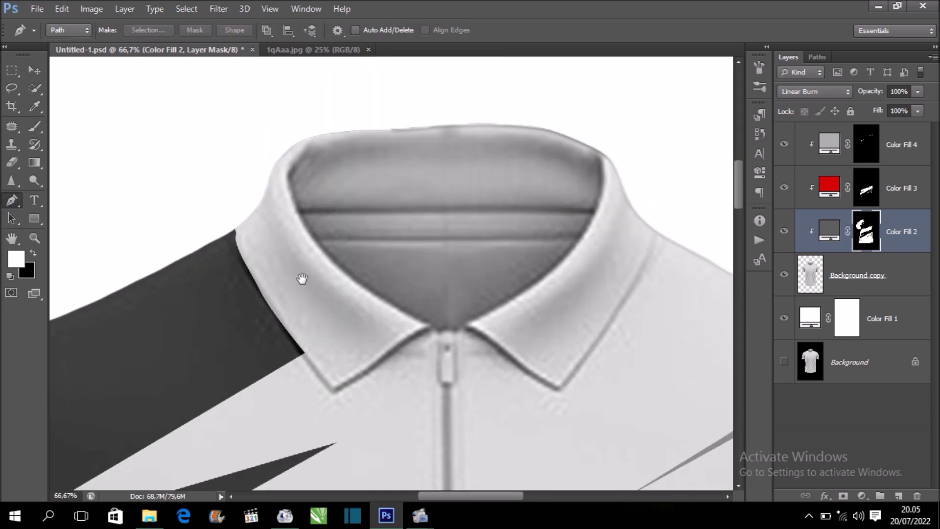
pyautogui.scroll(-2, 300, 275)
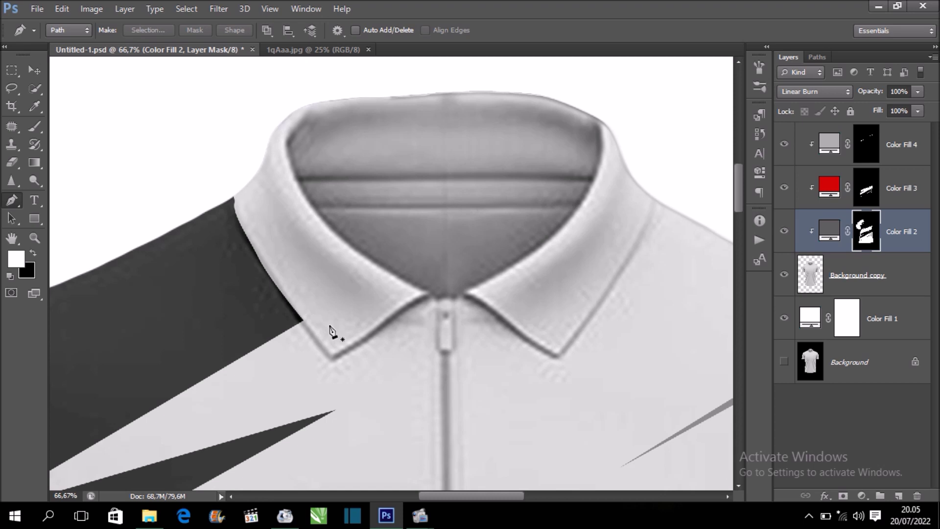
pyautogui.click(301, 320)
pyautogui.click(330, 358)
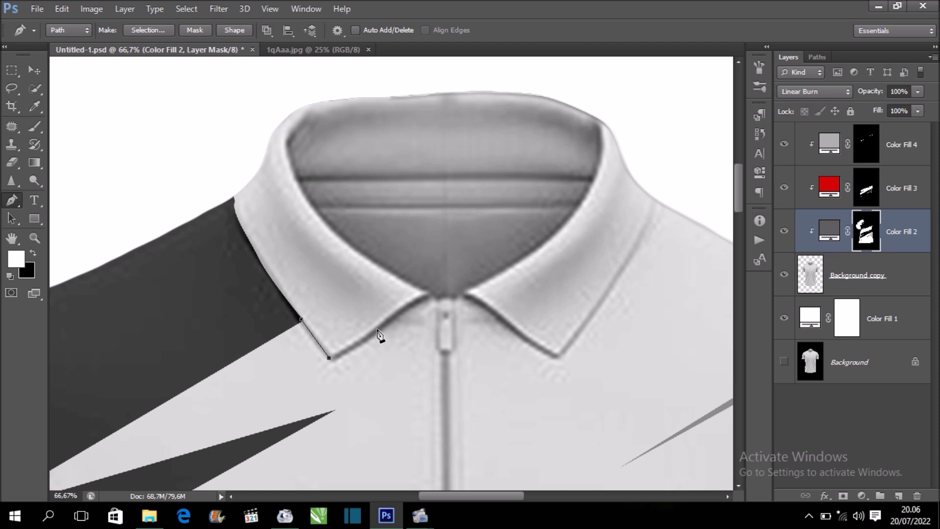
pyautogui.moveTo(379, 329); pyautogui.dragTo(385, 323)
pyautogui.click(413, 306)
pyautogui.click(429, 297)
pyautogui.moveTo(351, 248)
pyautogui.mouseDown()
pyautogui.moveTo(343, 239)
pyautogui.moveTo(341, 274)
pyautogui.mouseUp()
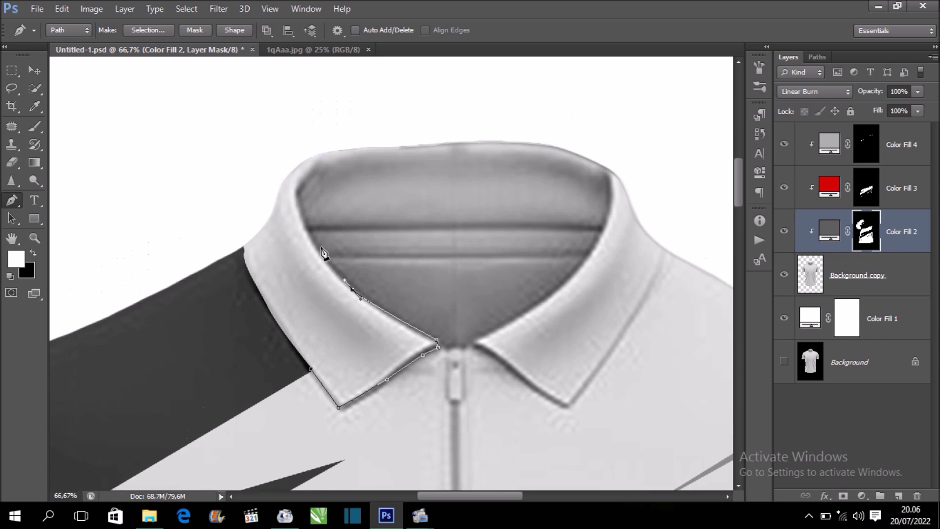
pyautogui.moveTo(312, 240); pyautogui.dragTo(307, 230)
# Step: Continue the collar path across the back and around the right collar flap
pyautogui.click(592, 228)
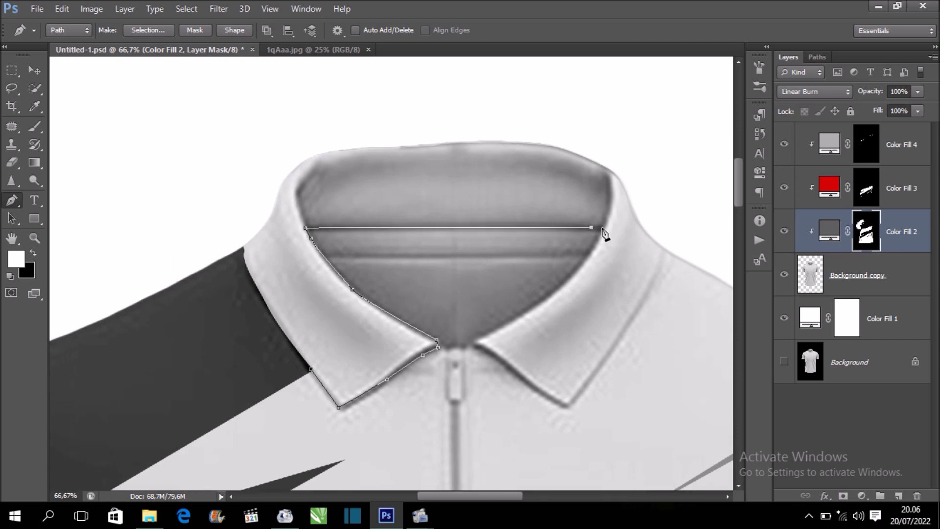
pyautogui.click(605, 228)
pyautogui.moveTo(569, 277); pyautogui.dragTo(562, 288)
pyautogui.moveTo(502, 328)
pyautogui.mouseDown()
pyautogui.moveTo(492, 335)
pyautogui.moveTo(512, 371)
pyautogui.moveTo(504, 318)
pyautogui.mouseUp()
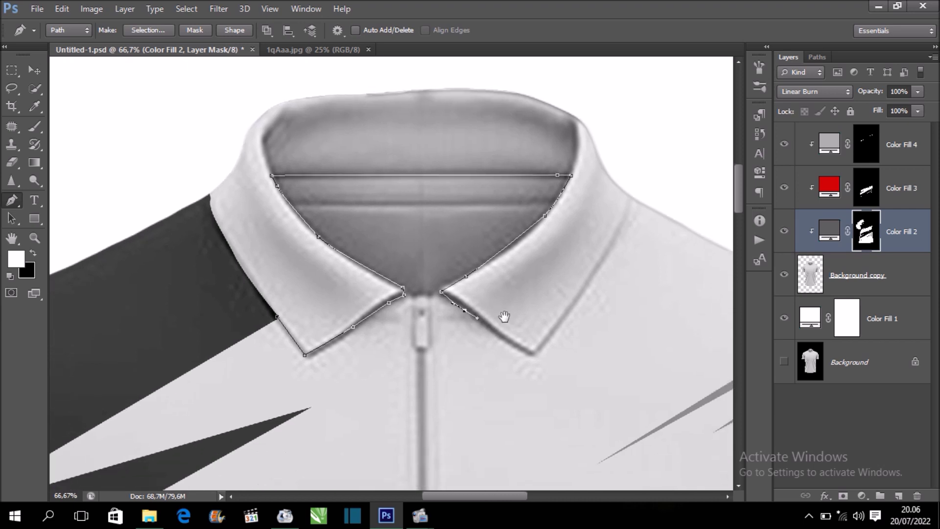
pyautogui.moveTo(532, 354); pyautogui.dragTo(544, 361)
pyautogui.click(575, 305)
pyautogui.scroll(2, 598, 283)
pyautogui.click(613, 258)
pyautogui.moveTo(626, 229); pyautogui.dragTo(625, 179)
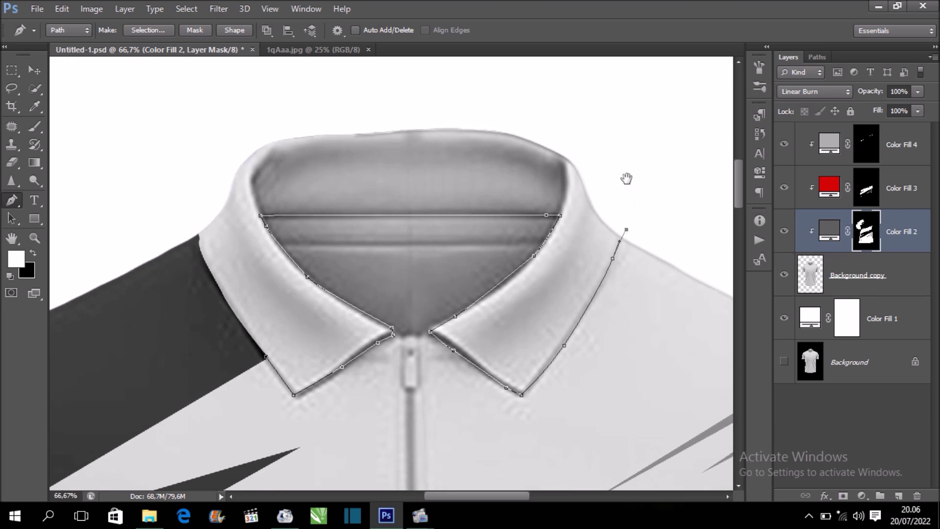
pyautogui.scroll(4, 626, 179)
pyautogui.click(614, 192)
pyautogui.click(571, 179)
# Step: Trace the top and left side of the collar and close the path
pyautogui.hscroll(-4, 578, 178)
pyautogui.moveTo(493, 139); pyautogui.dragTo(463, 140)
pyautogui.moveTo(318, 161); pyautogui.dragTo(356, 142)
pyautogui.moveTo(330, 171)
pyautogui.mouseDown()
pyautogui.moveTo(290, 201)
pyautogui.moveTo(284, 226)
pyautogui.mouseUp()
pyautogui.scroll(-4, 265, 236)
pyautogui.click(353, 326)
pyautogui.click(387, 345)
# Step: Convert the closed collar path into a selection with Make Selection
pyautogui.rightClick(386, 234)
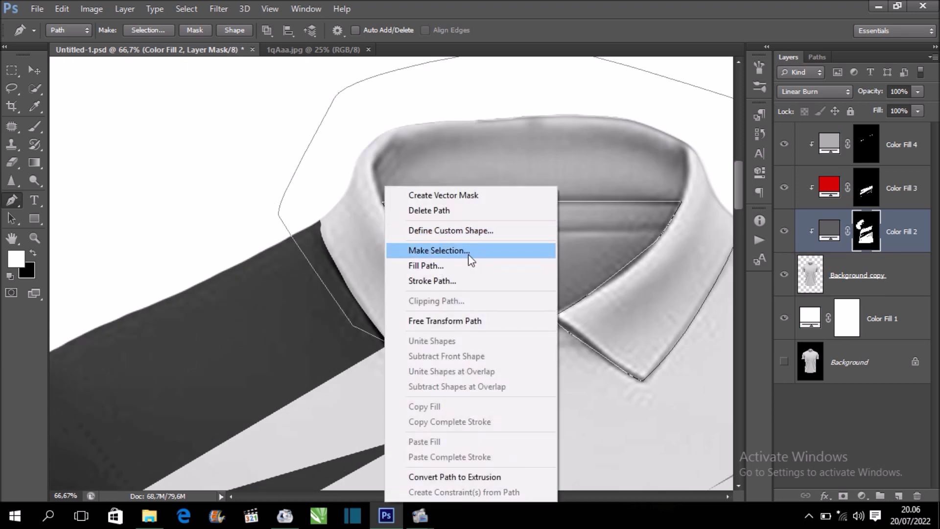
pyautogui.click(468, 255)
pyautogui.click(542, 146)
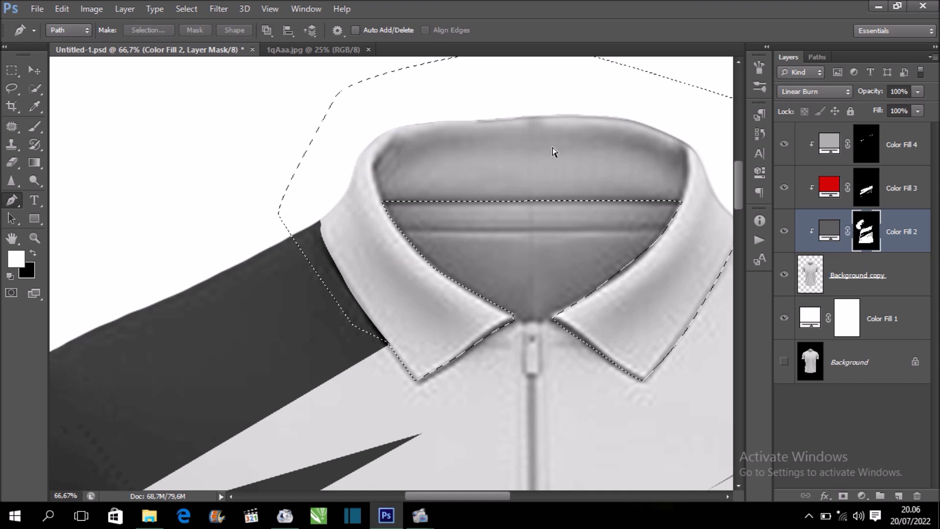
pyautogui.hotkey('ctrl', '-')
pyautogui.hotkey('ctrl', '-')
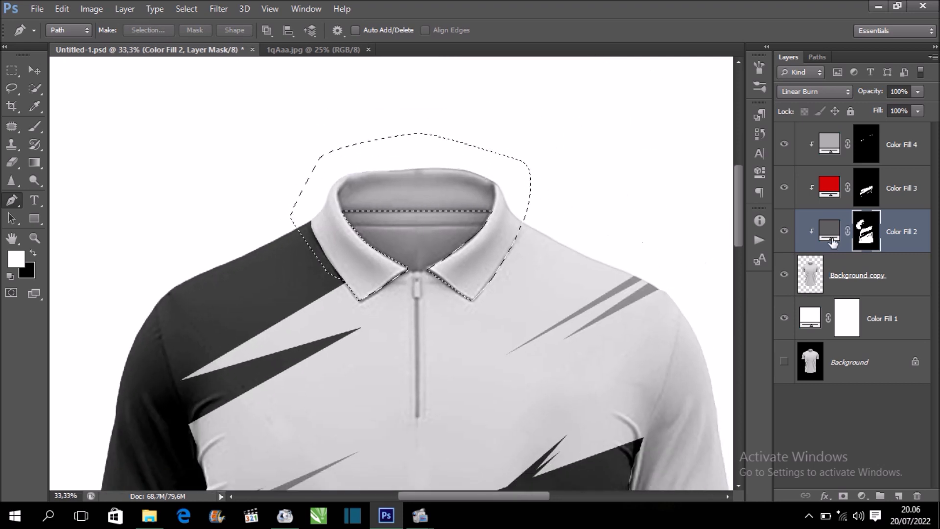
# Step: Brush black into the collar selection, deselect, and bring the chest back into view
pyautogui.click(36, 125)
pyautogui.moveTo(330, 210)
pyautogui.mouseDown()
pyautogui.moveTo(269, 140)
pyautogui.moveTo(370, 237)
pyautogui.mouseUp()
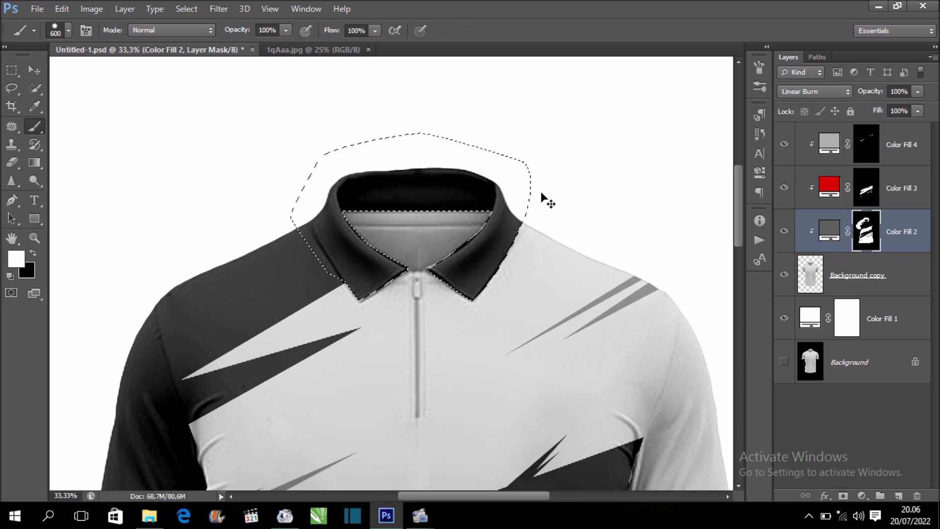
pyautogui.hotkey('ctrl', 'd')
pyautogui.hotkey('ctrl', '-')
pyautogui.hotkey('ctrl', '-')
pyautogui.hotkey('ctrl', '-')
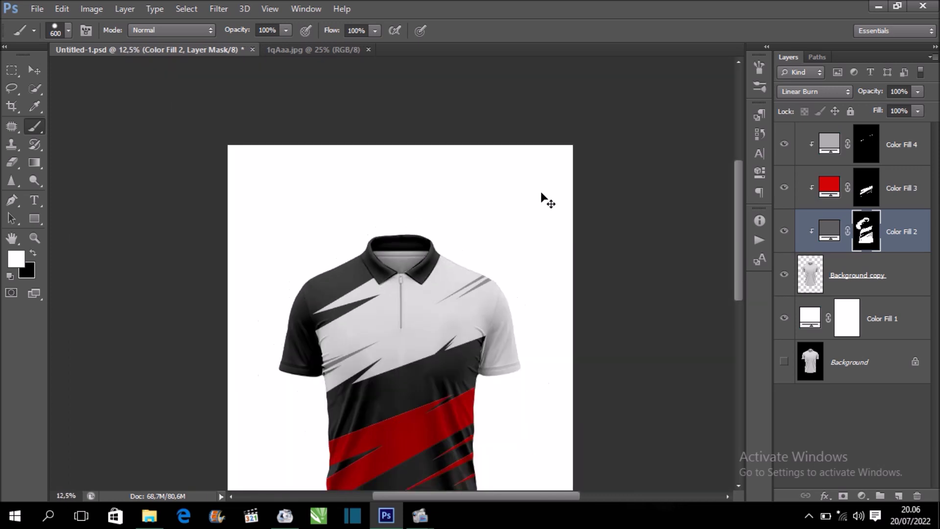
pyautogui.hotkey('ctrl', '0')
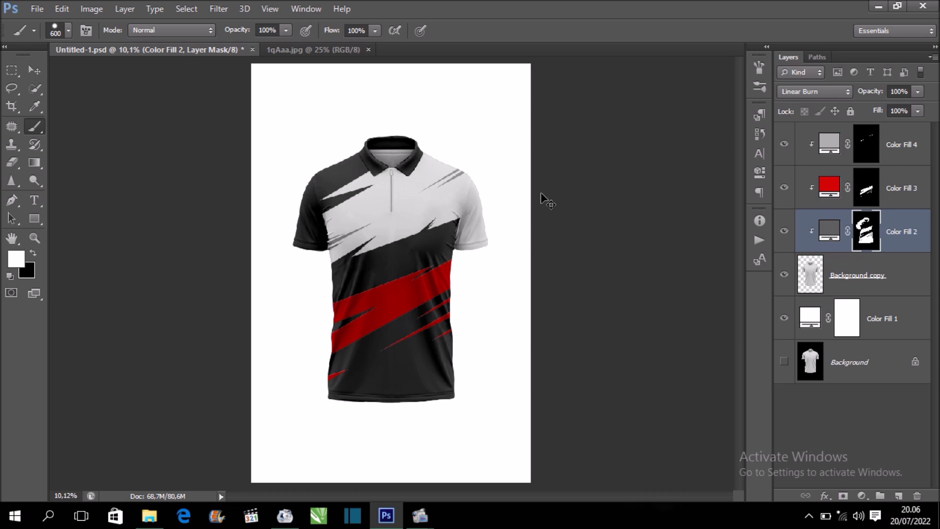
pyautogui.hotkey('ctrl', '+')
pyautogui.hotkey('ctrl', '+')
pyautogui.hotkey('ctrl', '+')
pyautogui.moveTo(506, 162)
pyautogui.mouseDown()
pyautogui.moveTo(535, 234)
pyautogui.moveTo(584, 283)
pyautogui.mouseUp()
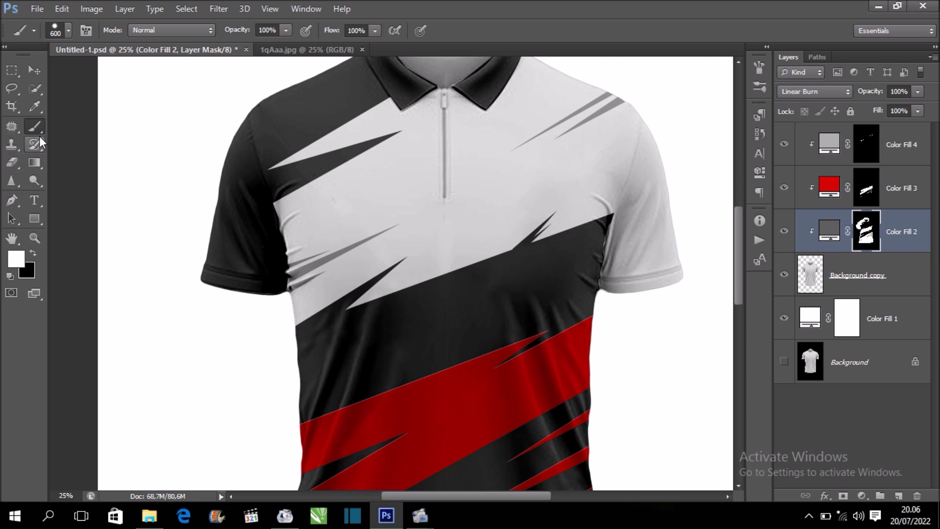
# Step: Type white 'GOWES COMMUNITY' on the dark band and scale it to about 335%
pyautogui.click(35, 201)
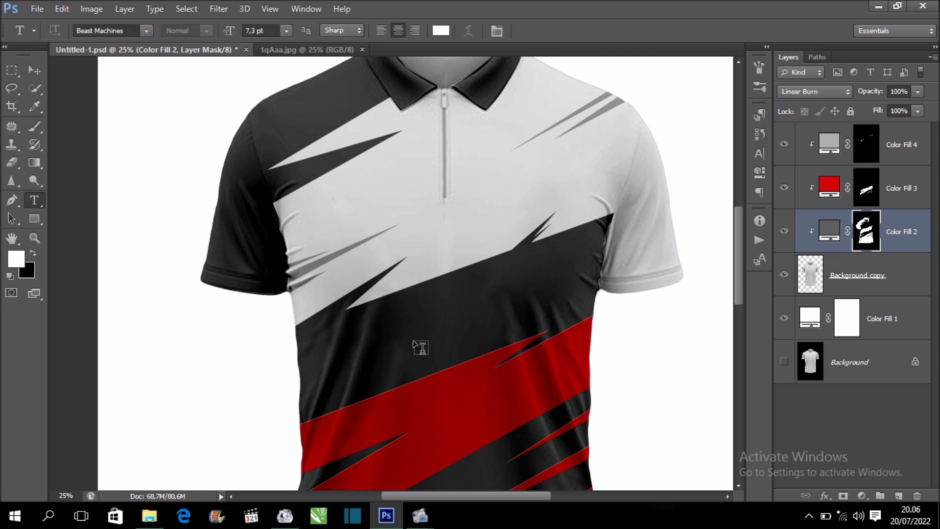
pyautogui.click(377, 340)
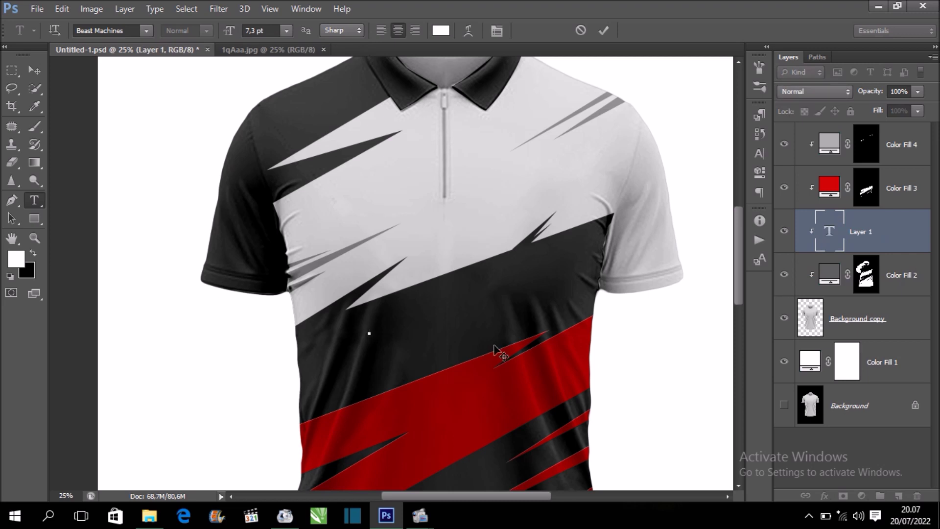
pyautogui.write('GOWES COMM')
pyautogui.write('UNITY')
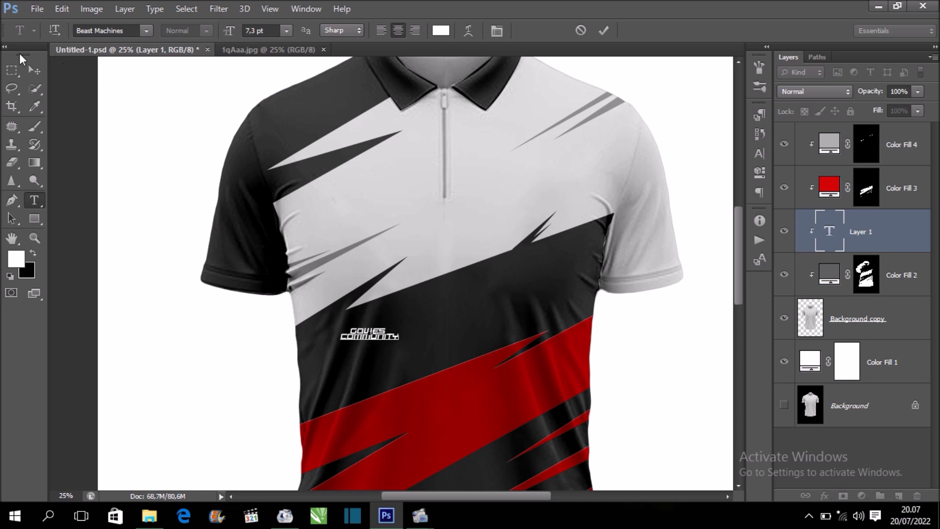
pyautogui.click(34, 70)
pyautogui.hotkey('ctrl', 't')
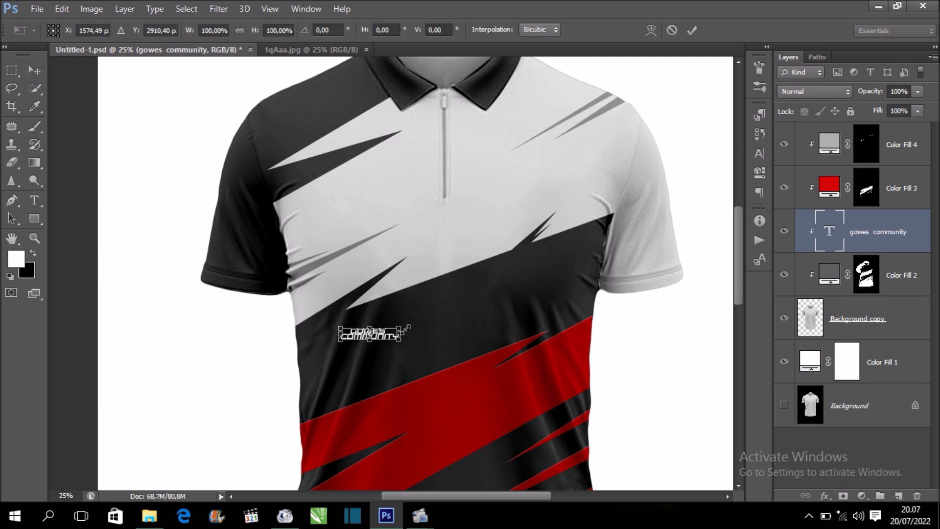
pyautogui.moveTo(406, 327); pyautogui.dragTo(532, 244)
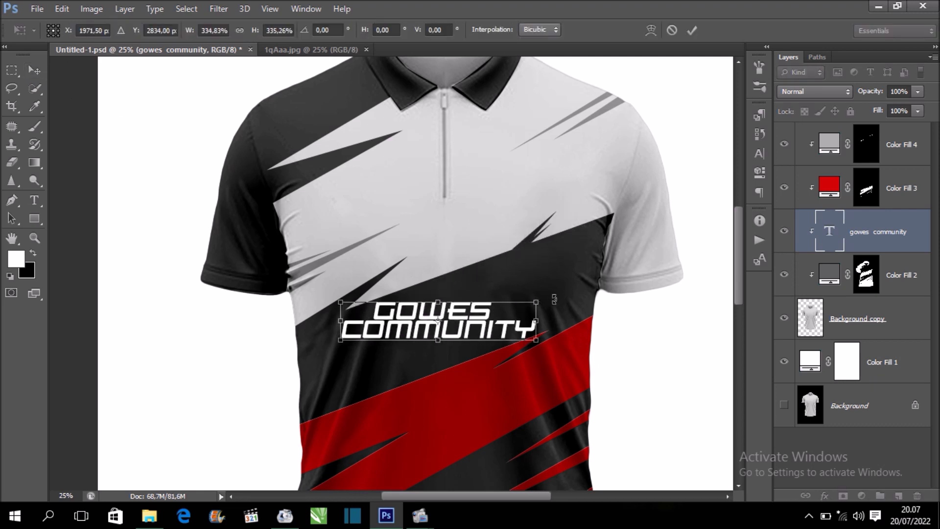
pyautogui.press('Return')
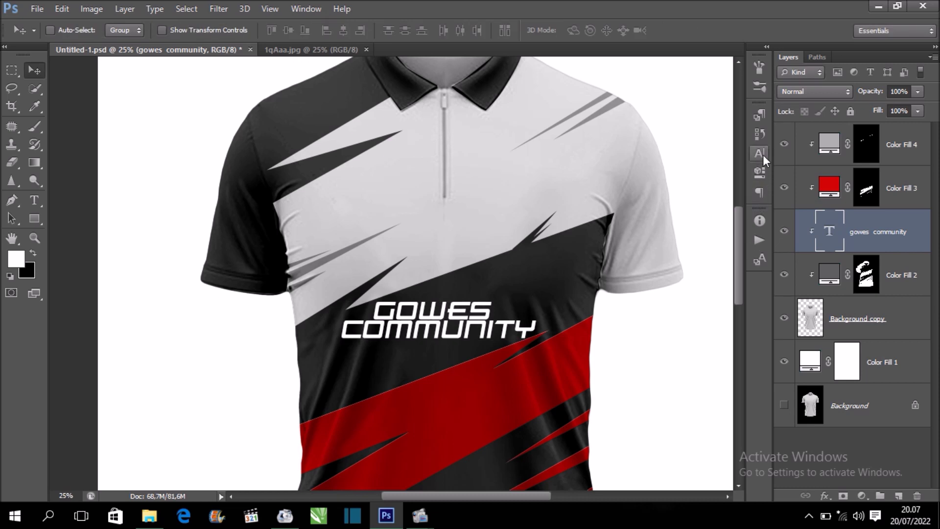
# Step: Set the GOWES COMMUNITY leading to 36 pt in the Character panel
pyautogui.click(760, 154)
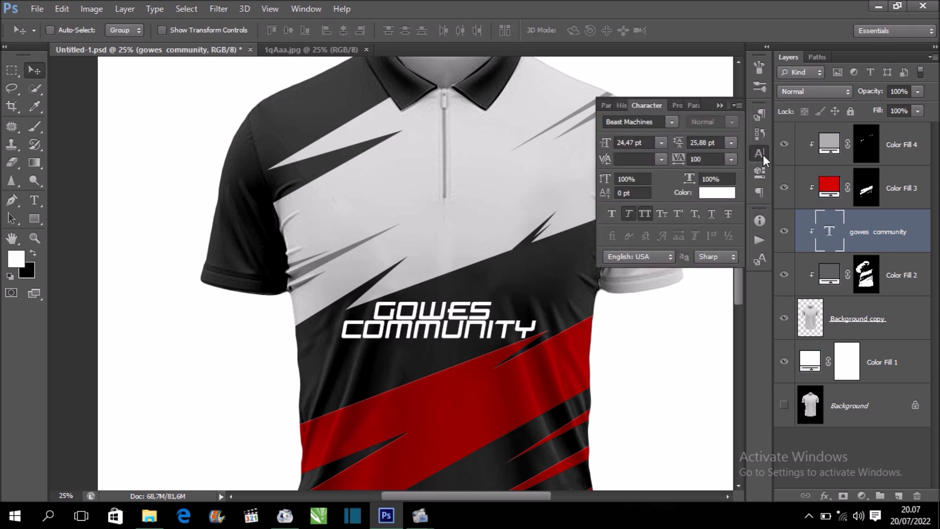
pyautogui.click(731, 143)
pyautogui.click(741, 314)
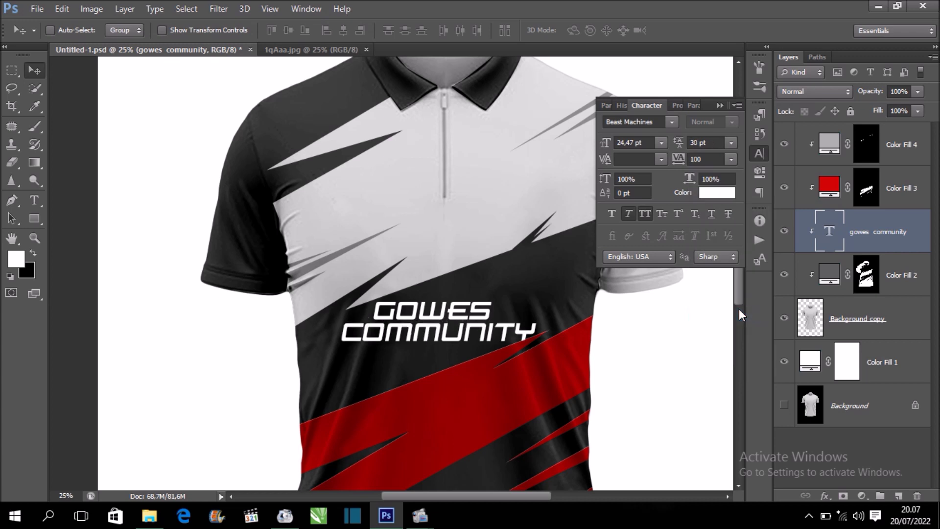
pyautogui.click(732, 143)
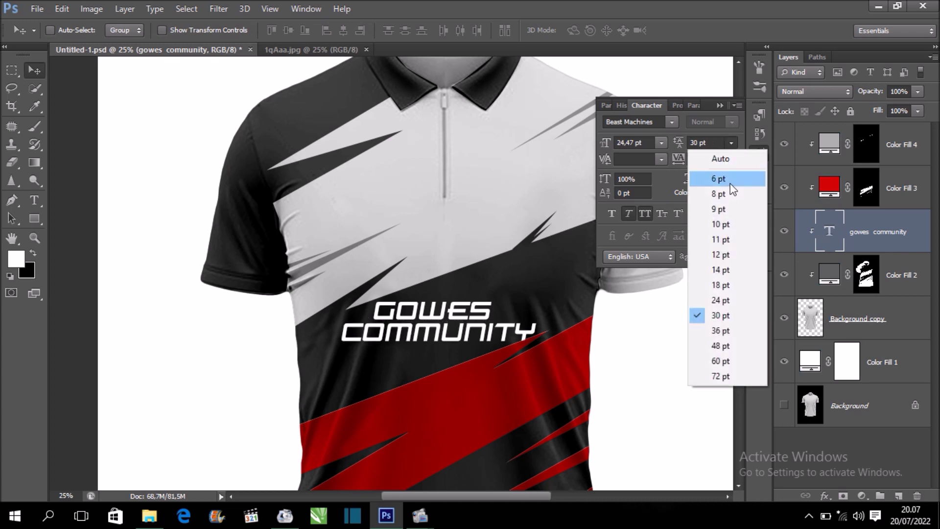
pyautogui.click(730, 325)
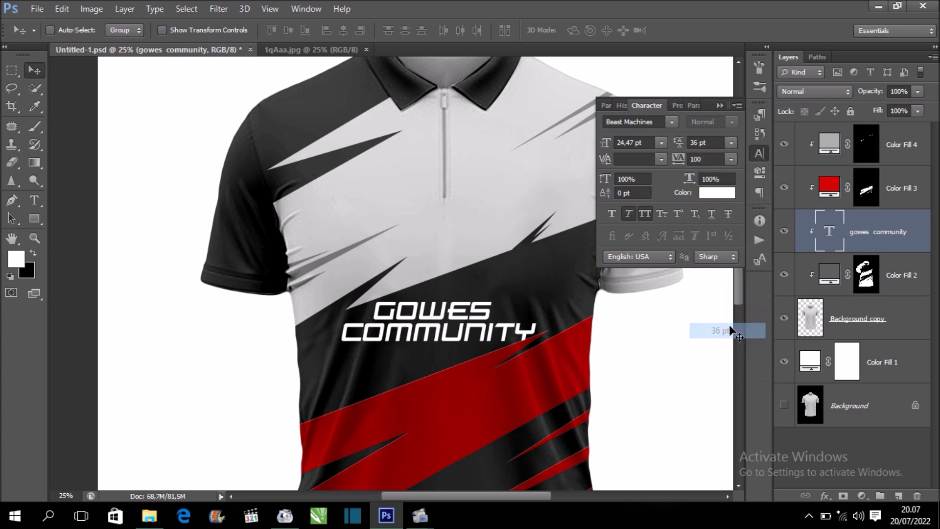
pyautogui.click(760, 154)
pyautogui.hotkey('ctrl', 't')
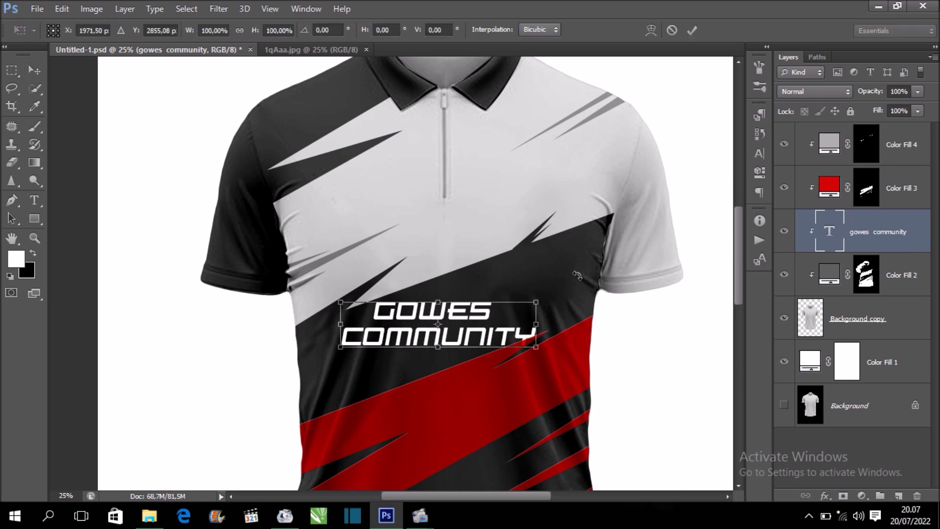
# Step: Rotate the GOWES COMMUNITY text about -19°, scale to ~138%, and nudge it onto the band
pyautogui.moveTo(566, 293)
pyautogui.mouseDown()
pyautogui.moveTo(578, 240)
pyautogui.moveTo(581, 275)
pyautogui.mouseUp()
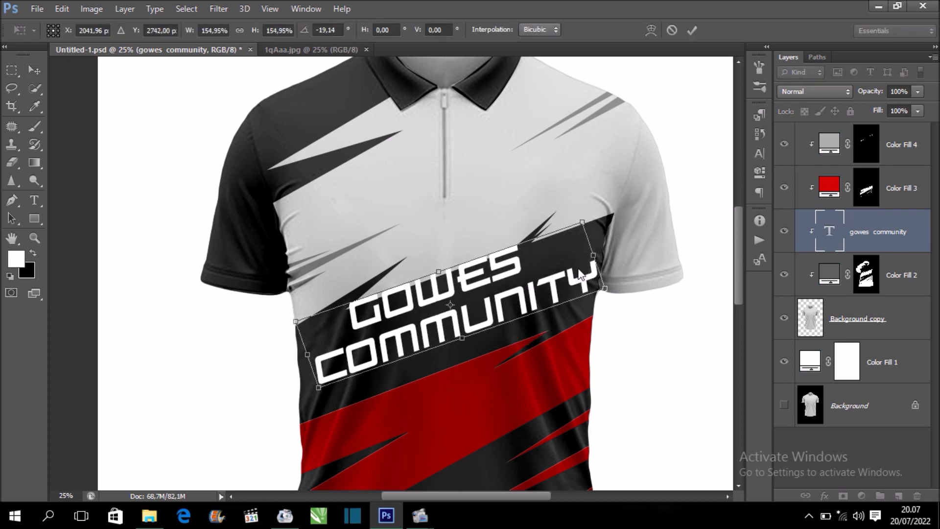
pyautogui.moveTo(585, 224); pyautogui.dragTo(554, 241)
pyautogui.moveTo(513, 281); pyautogui.dragTo(514, 284)
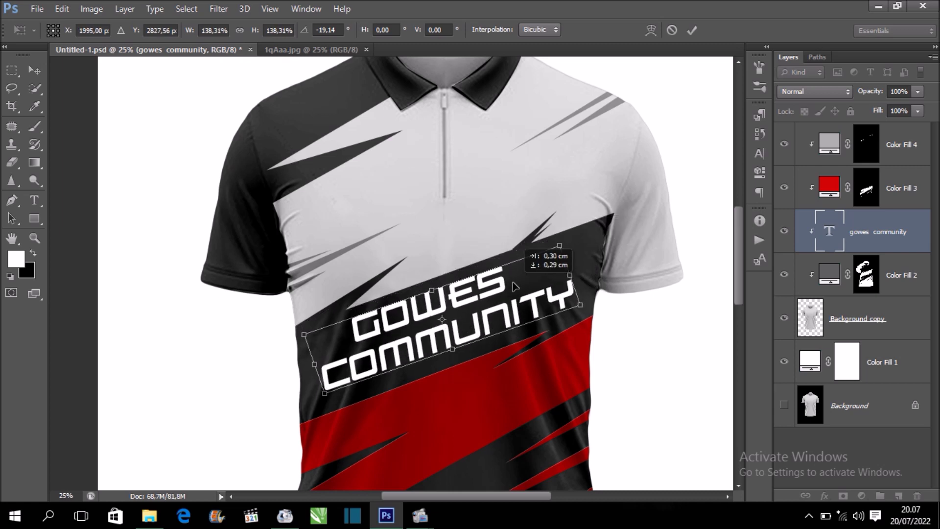
pyautogui.press('Return')
pyautogui.hotkey('shift', 'Left')
pyautogui.hotkey('shift', 'Left')
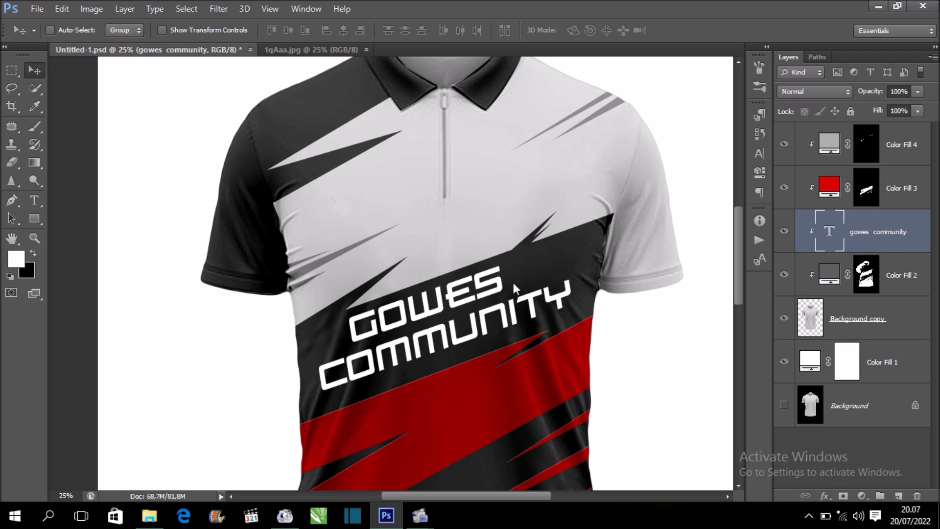
pyautogui.hotkey('shift', 'Down')
pyautogui.hotkey('shift', 'Down')
pyautogui.hotkey('shift', 'Right')
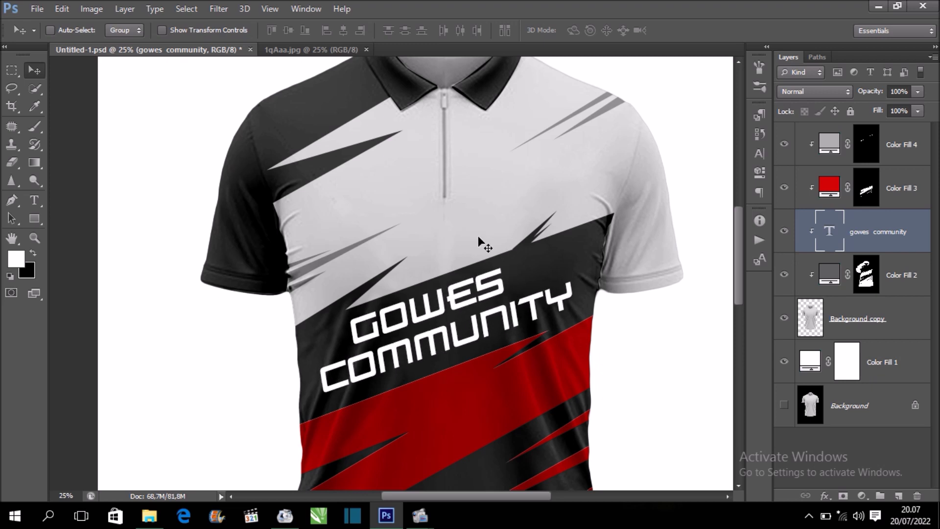
pyautogui.moveTo(443, 220); pyautogui.dragTo(446, 241)
pyautogui.scroll(2, 446, 241)
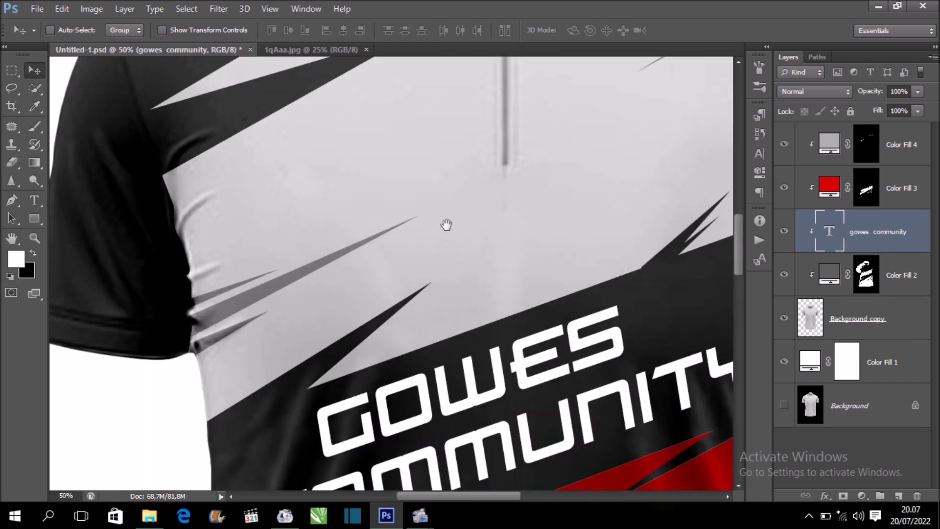
# Step: Add the letter M on the upper chest in the ParkAvenue BT font
pyautogui.click(34, 200)
pyautogui.click(347, 197)
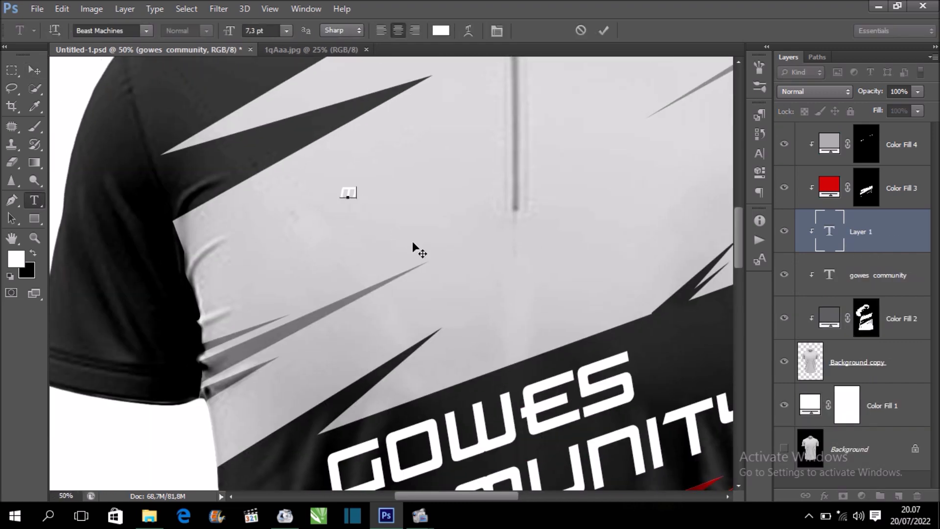
pyautogui.click(33, 71)
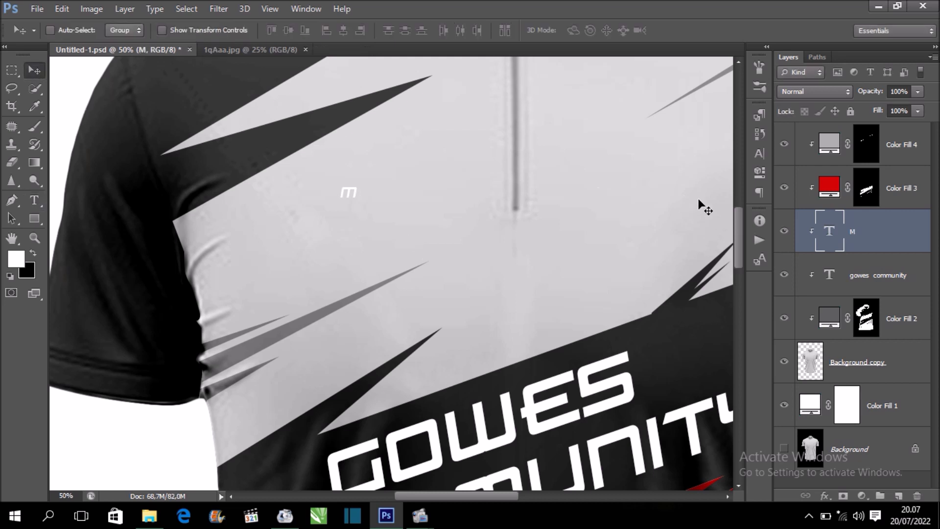
pyautogui.click(759, 154)
pyautogui.click(658, 122)
pyautogui.write('pr')
pyautogui.press('Return')
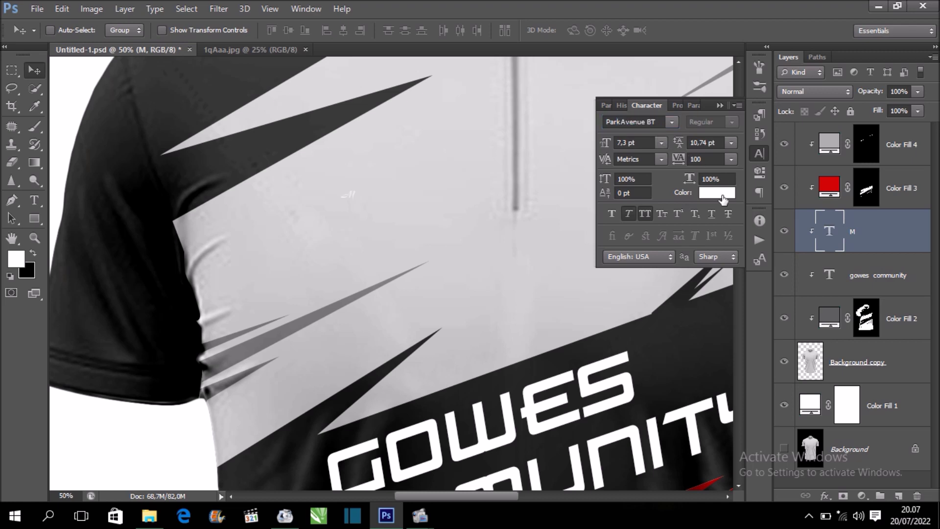
# Step: Colour the M red (fb0000) and enlarge it to about 537%
pyautogui.click(723, 196)
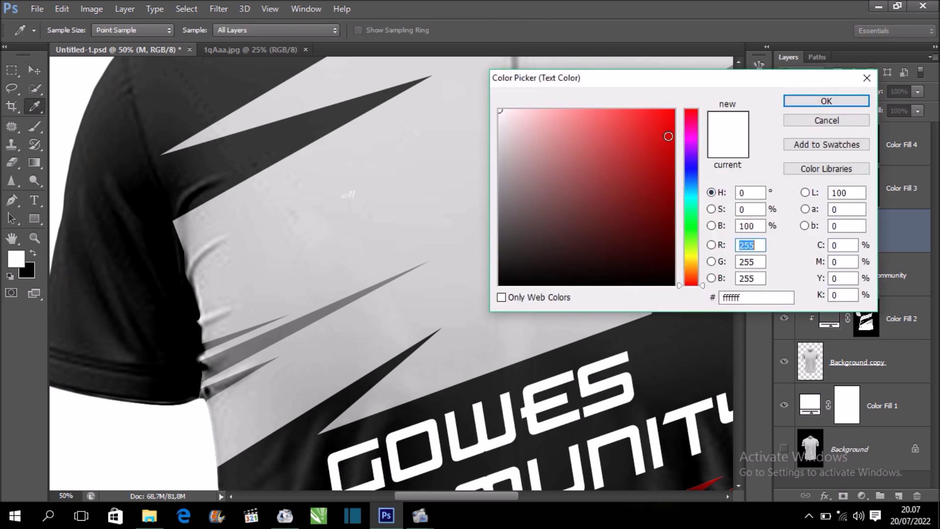
pyautogui.moveTo(672, 131); pyautogui.dragTo(675, 110)
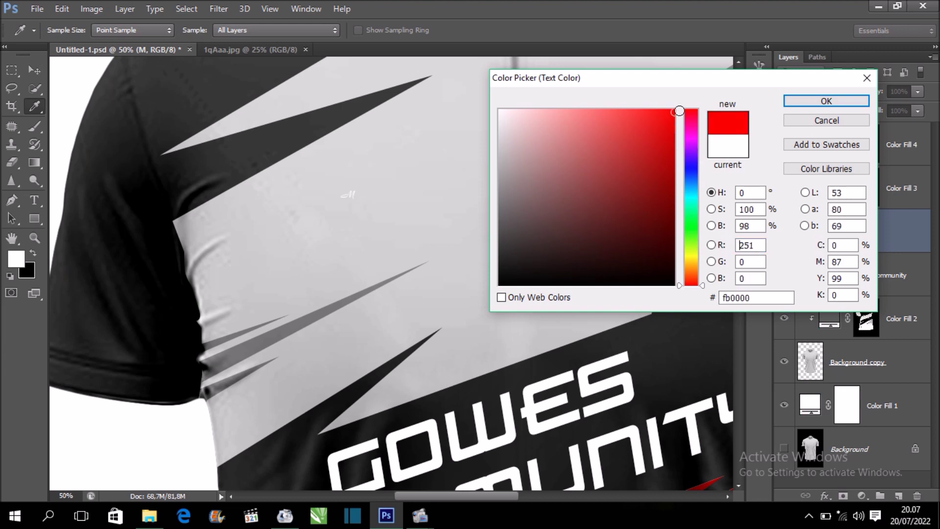
pyautogui.click(797, 104)
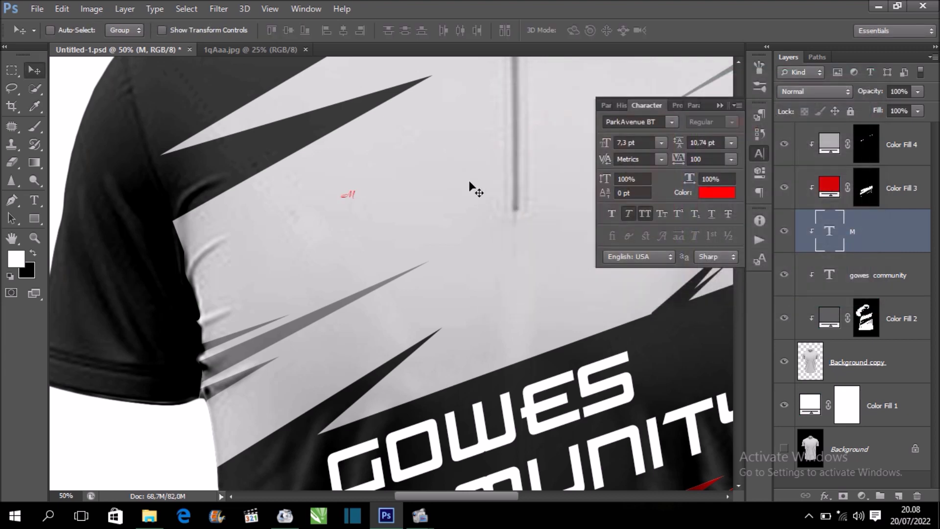
pyautogui.hotkey('ctrl', 't')
pyautogui.moveTo(331, 207); pyautogui.dragTo(289, 234)
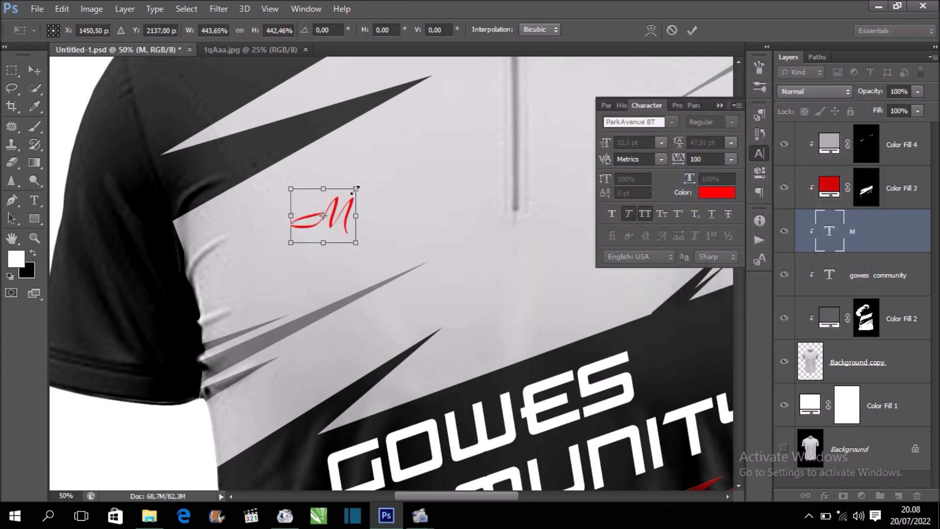
pyautogui.moveTo(367, 185); pyautogui.dragTo(369, 177)
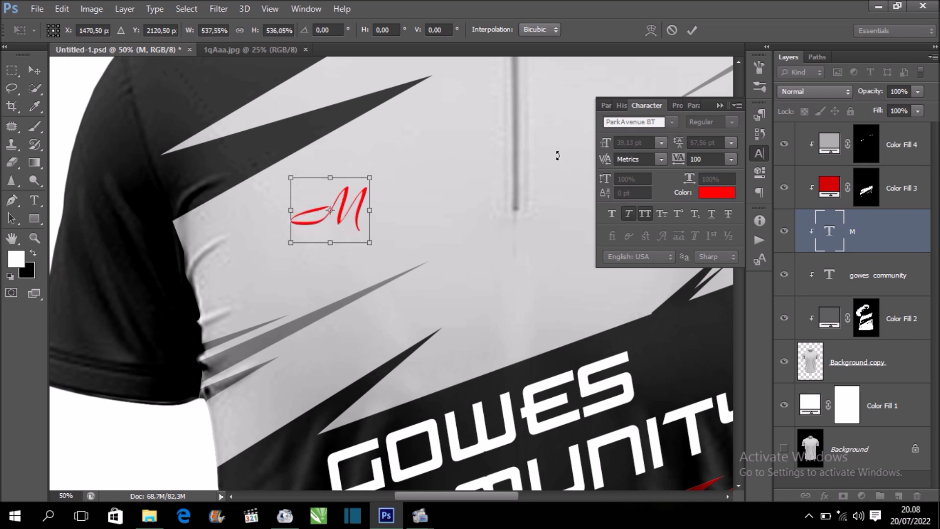
pyautogui.click(720, 106)
pyautogui.hotkey('ctrl', '+')
pyautogui.press('Return')
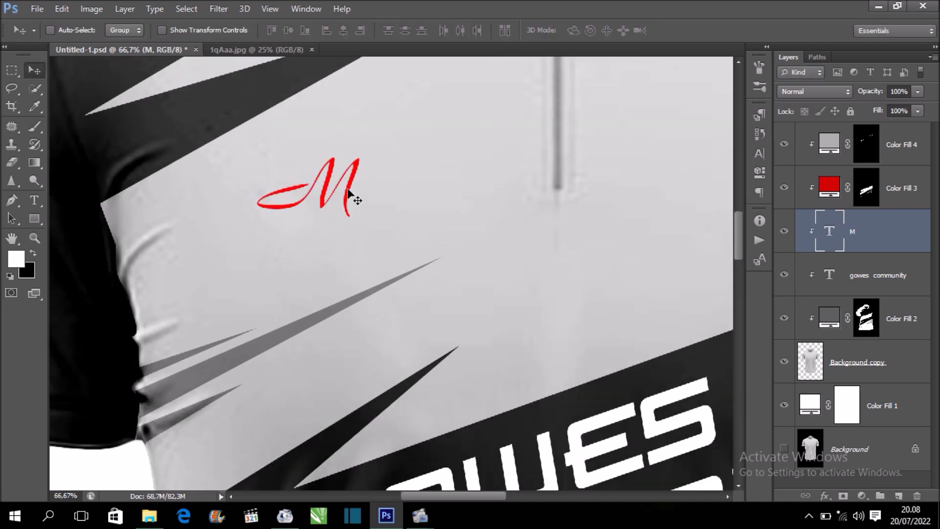
# Step: Move the red M higher and to the right, then zoom to 100%
pyautogui.moveTo(348, 191); pyautogui.dragTo(394, 183)
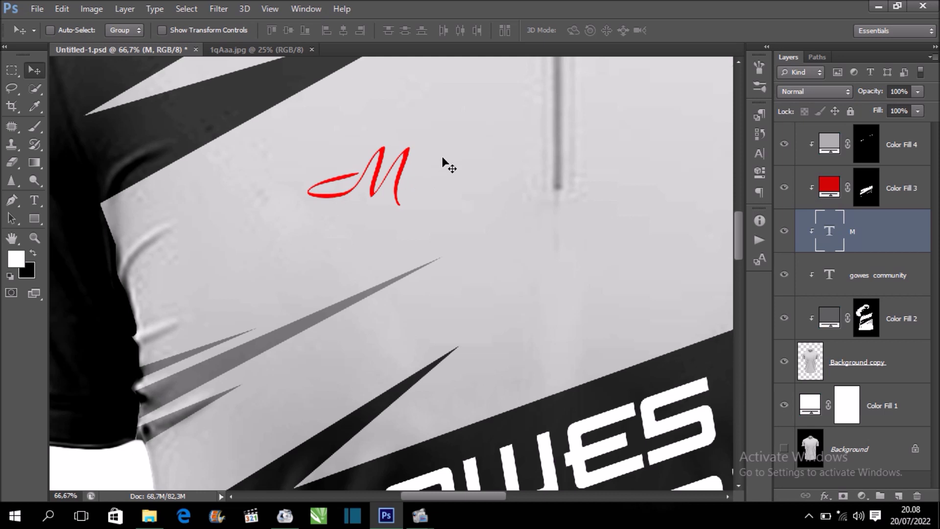
pyautogui.hotkey('ctrl', '+')
pyautogui.moveTo(420, 168); pyautogui.dragTo(474, 223)
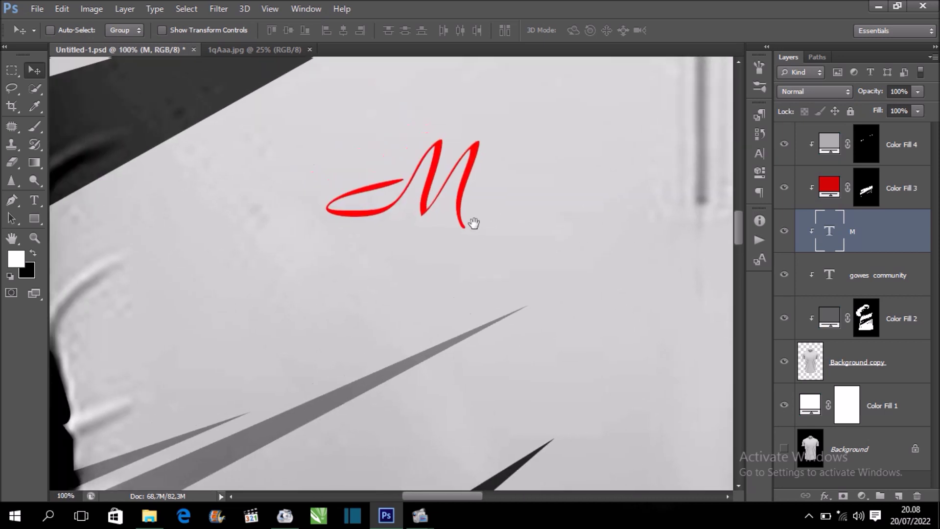
# Step: Type red 'MAFAZA STUDIO' text just below the M
pyautogui.click(34, 200)
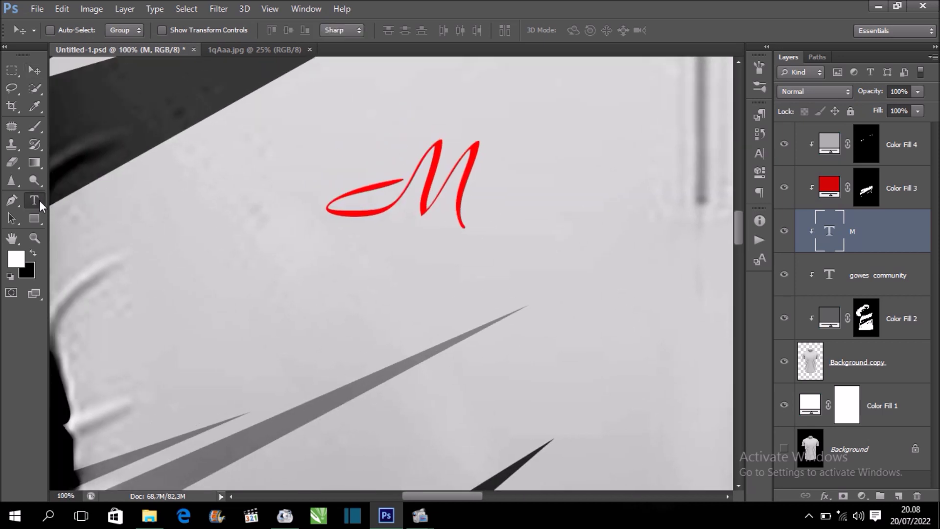
pyautogui.click(300, 232)
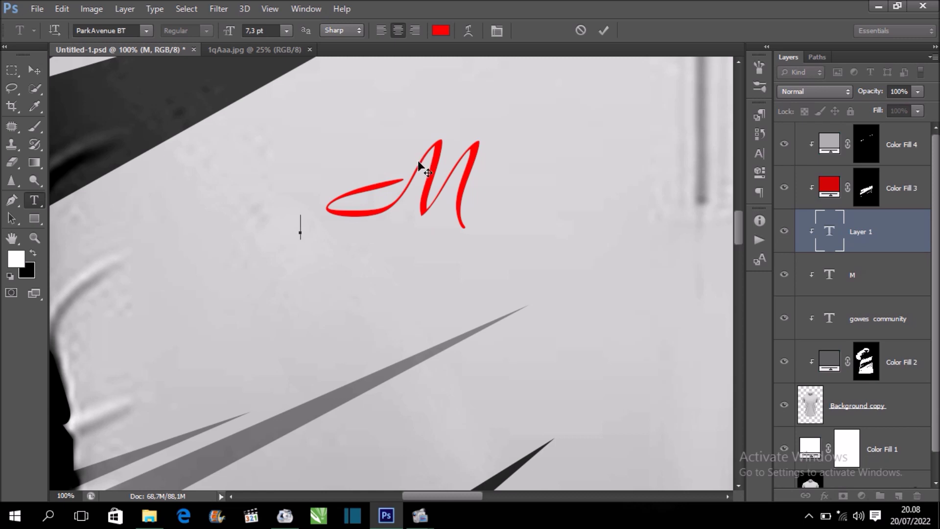
pyautogui.write('MAFAZA STUDIO')
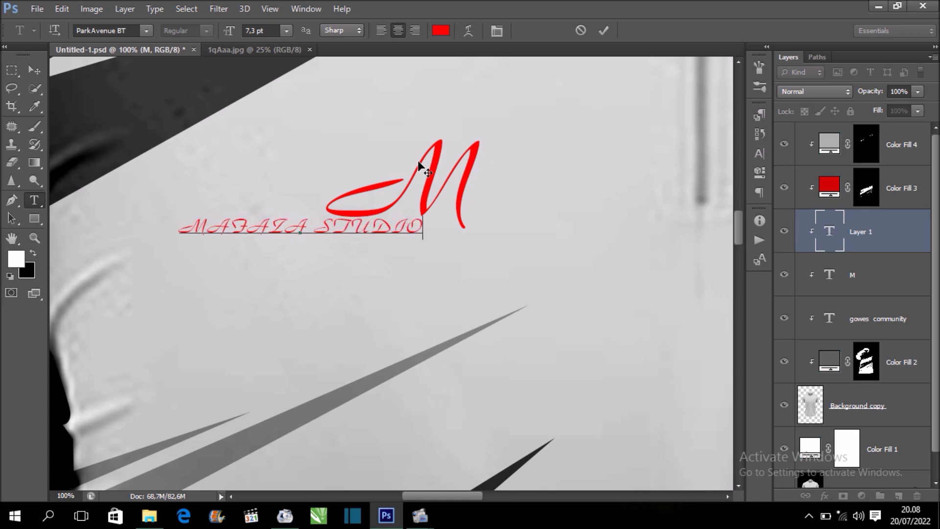
pyautogui.click(34, 70)
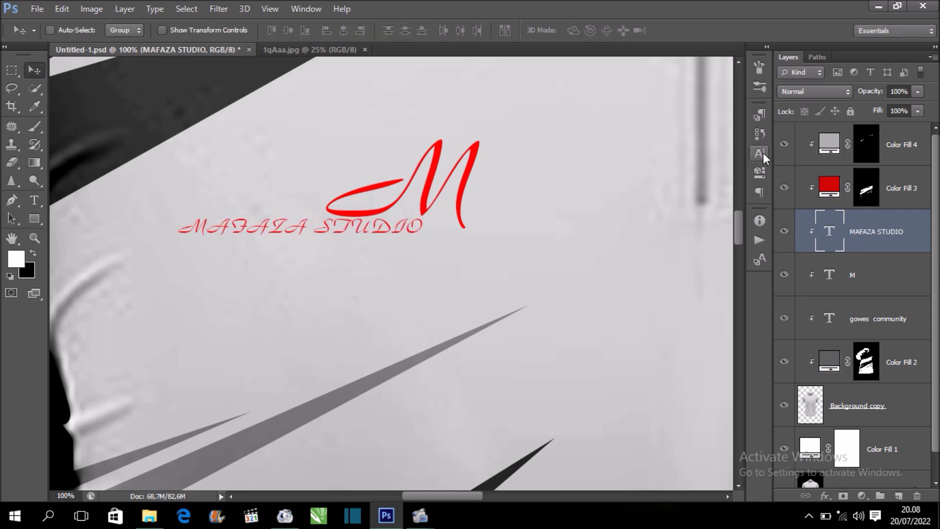
# Step: Change the MAFAZA STUDIO font to Impact in the Character panel
pyautogui.click(760, 153)
pyautogui.click(672, 123)
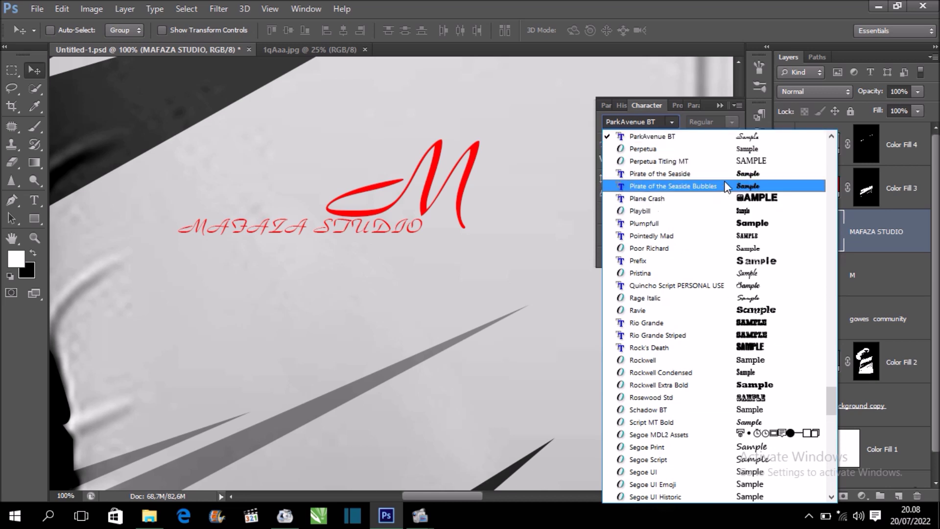
pyautogui.scroll(-2, 727, 188)
pyautogui.scroll(4, 730, 206)
pyautogui.scroll(1, 733, 226)
pyautogui.scroll(4, 733, 226)
pyautogui.scroll(1, 733, 226)
pyautogui.scroll(2, 733, 225)
pyautogui.scroll(2, 734, 223)
pyautogui.scroll(3, 739, 219)
pyautogui.scroll(1, 747, 214)
pyautogui.scroll(3, 747, 214)
pyautogui.scroll(2, 747, 214)
pyautogui.scroll(2, 747, 214)
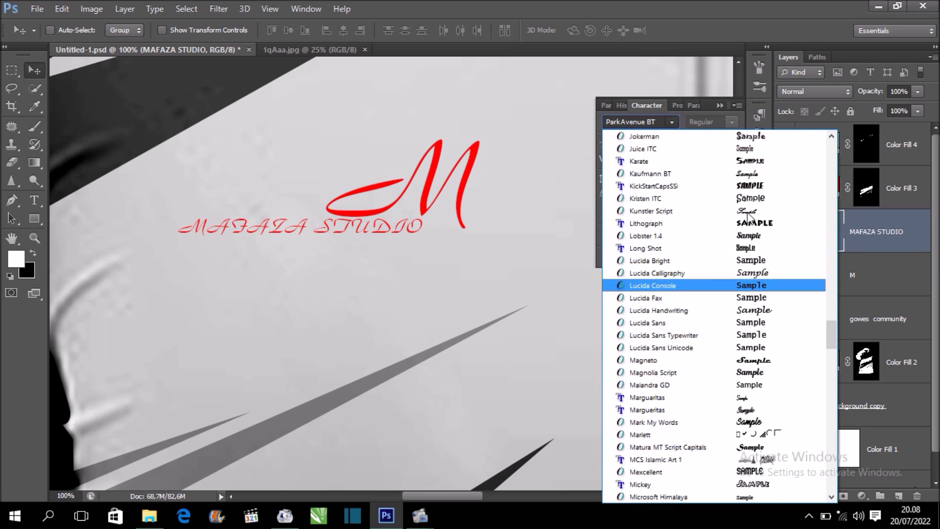
pyautogui.scroll(2, 759, 223)
pyautogui.scroll(2, 761, 223)
pyautogui.scroll(1, 760, 221)
pyautogui.click(761, 218)
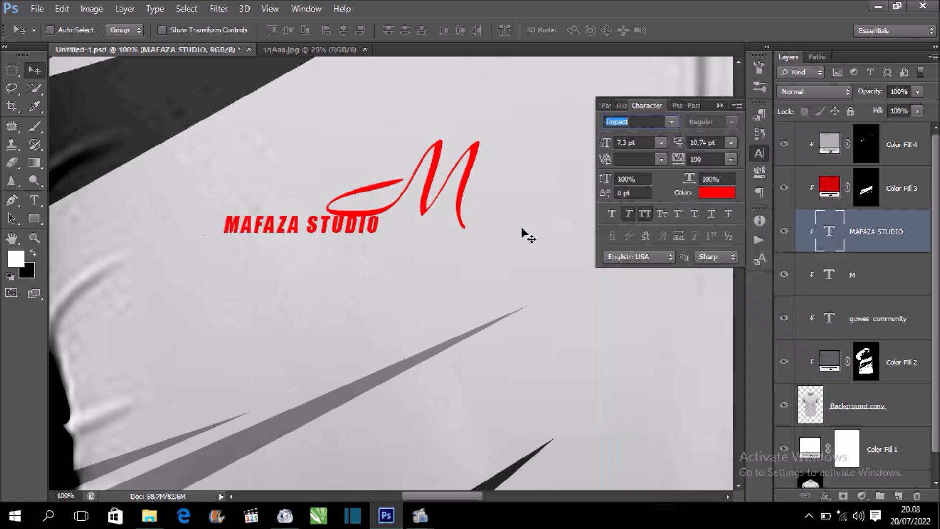
pyautogui.click(758, 155)
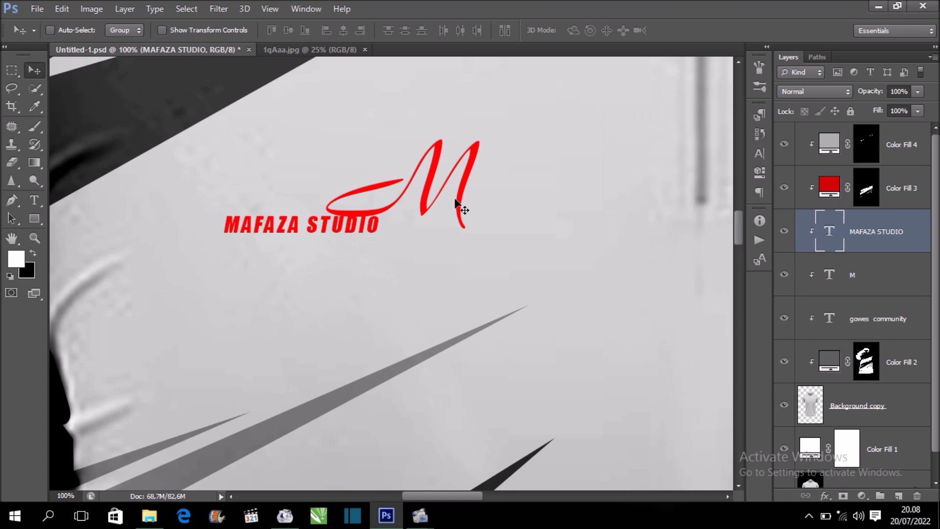
# Step: Centre MAFAZA STUDIO beneath the red M and zoom out to 50%
pyautogui.moveTo(339, 228)
pyautogui.mouseDown()
pyautogui.moveTo(447, 243)
pyautogui.moveTo(438, 243)
pyautogui.mouseUp()
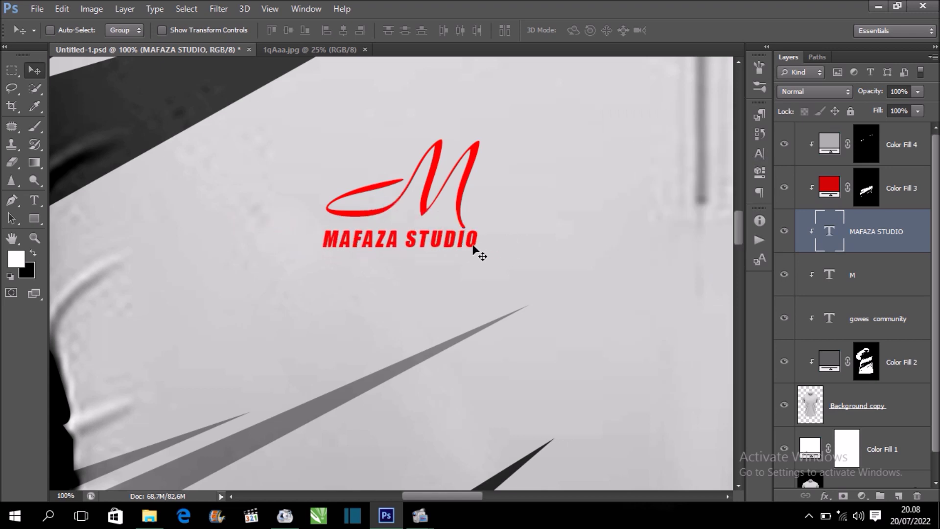
pyautogui.press('Left')
pyautogui.press('Left')
pyautogui.press('Left')
pyautogui.press('Left')
pyautogui.press('Left')
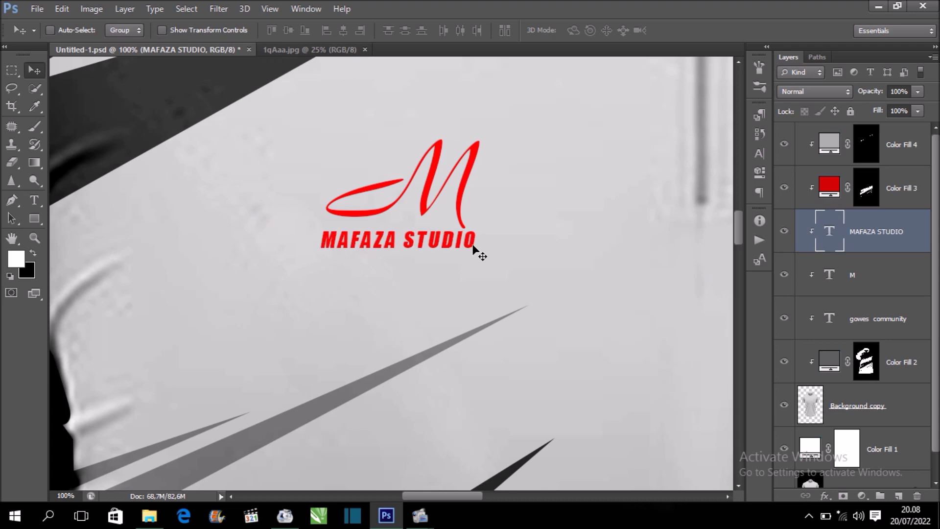
pyautogui.hotkey('ctrl', '-')
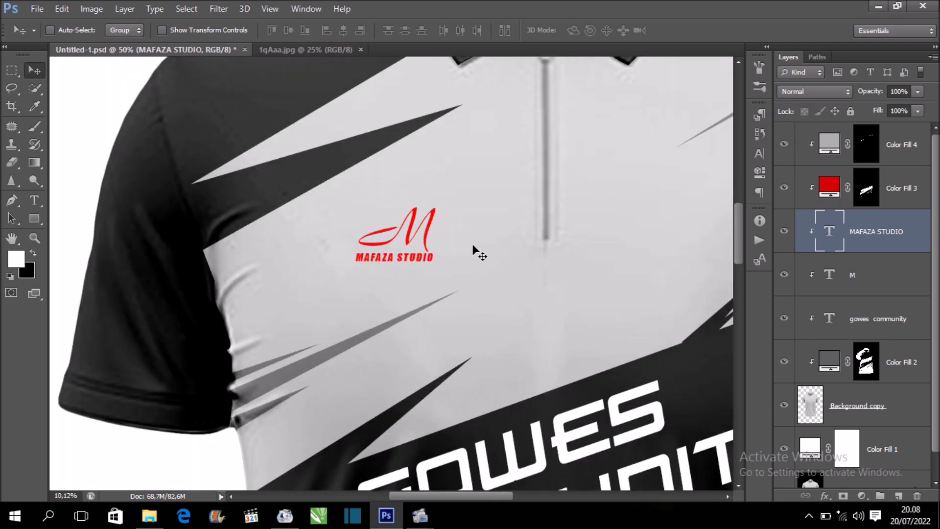
# Step: Fit the whole shirt on screen and open the Layers panel menu
pyautogui.hotkey('ctrl', '0')
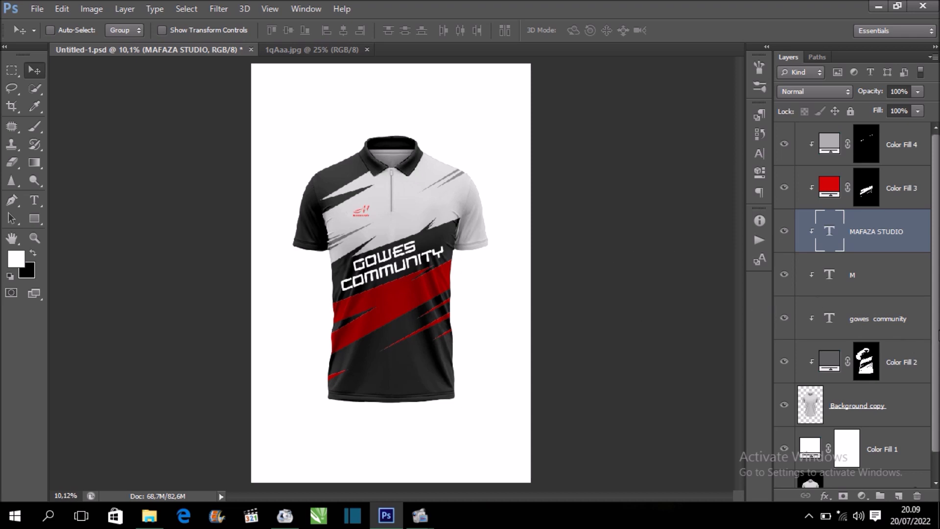
pyautogui.click(932, 58)
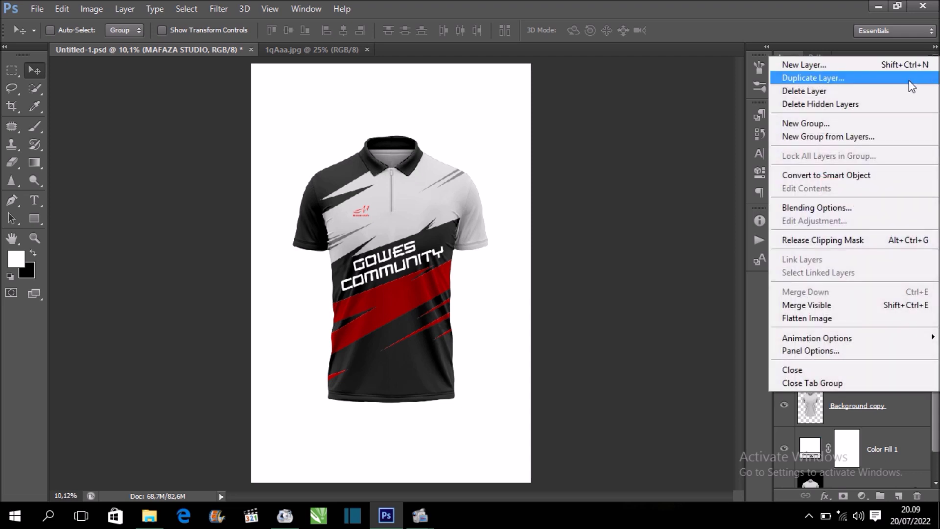
# Step: Flatten Image, accept discarding hidden layers, and zoom in slightly on the result
pyautogui.click(846, 319)
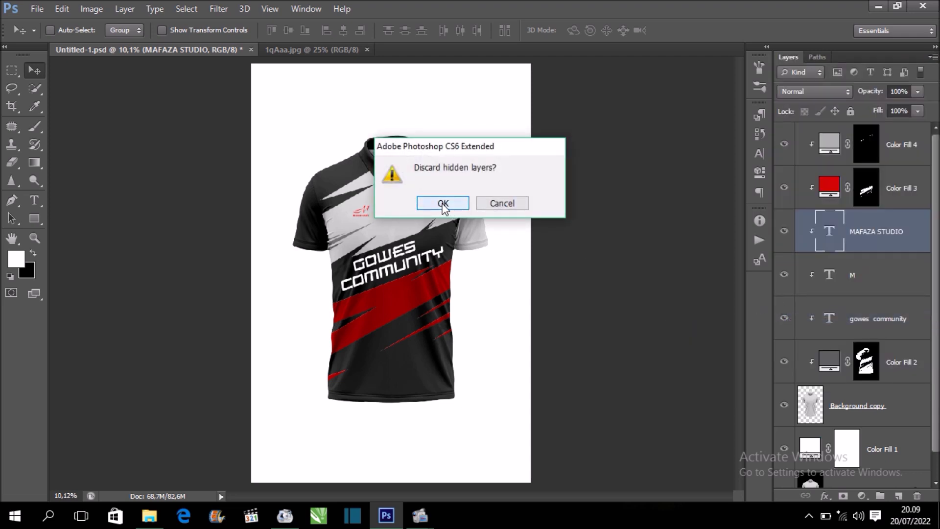
pyautogui.click(443, 204)
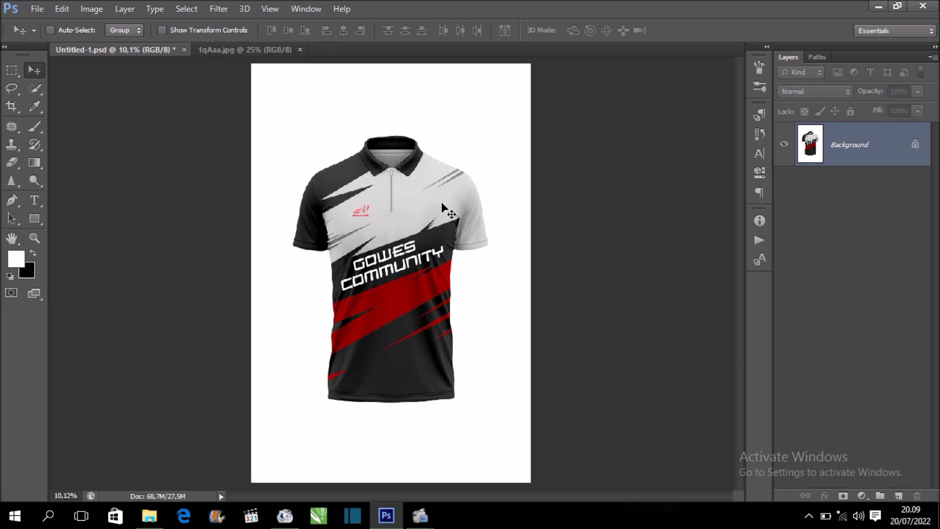
pyautogui.hotkey('ctrl', '+')
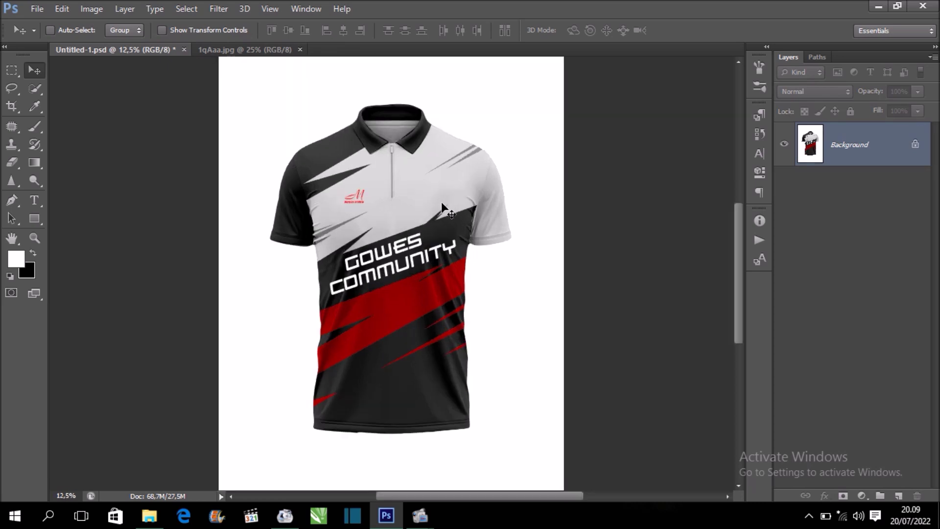